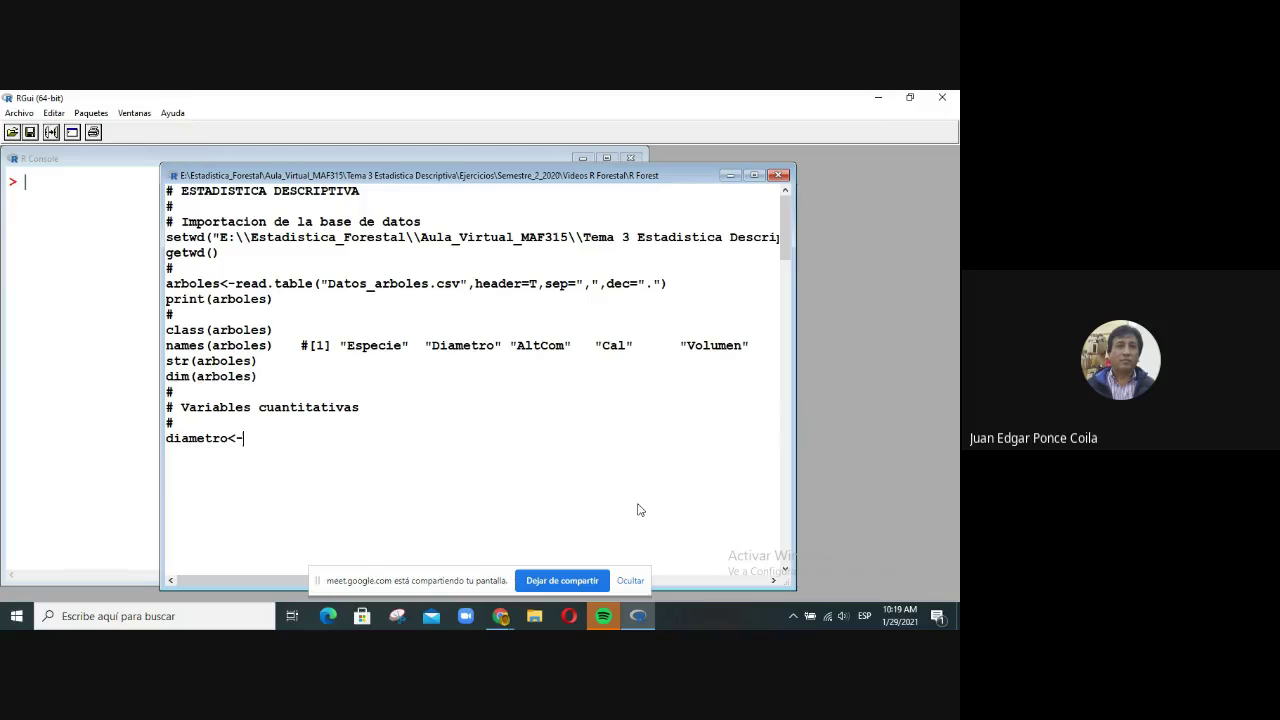
Step: Complete the diametro assignment as diametro<-arboles$Diametro;diametro and run the whole script from its first line
text(arboles$Diametro)
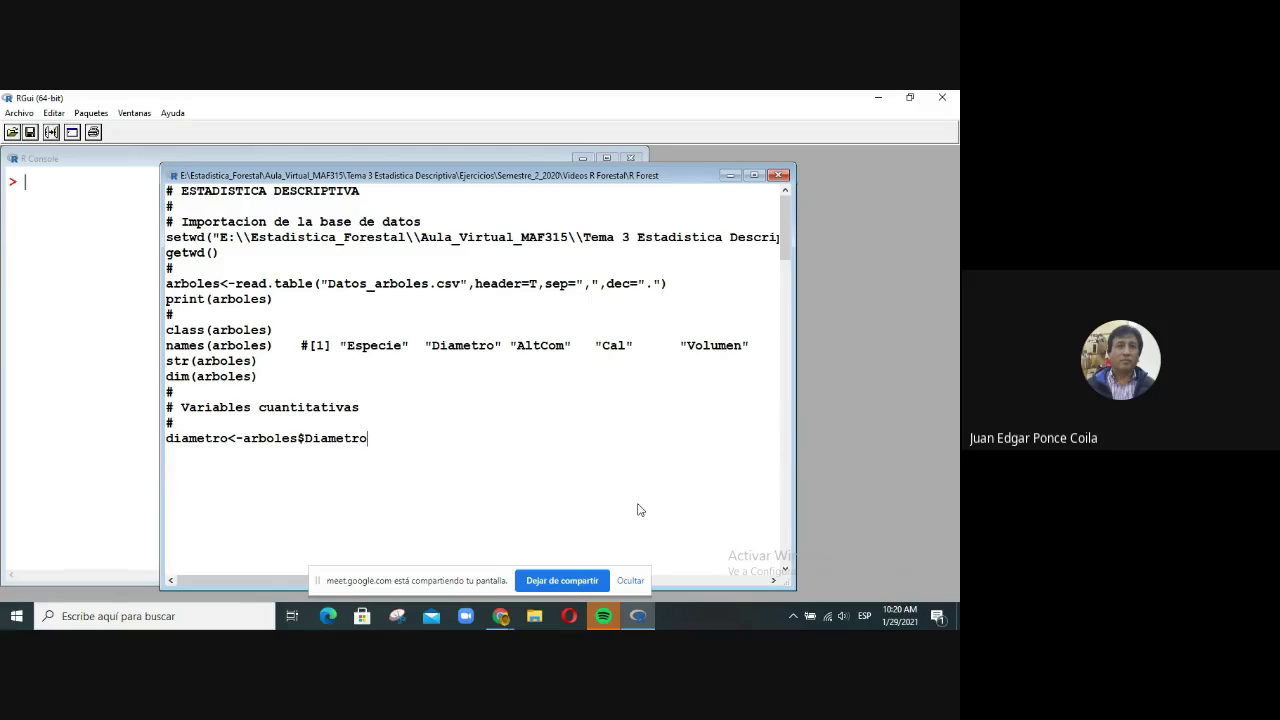
text(;diametro)
double_click(447, 438)
double_click(449, 438)
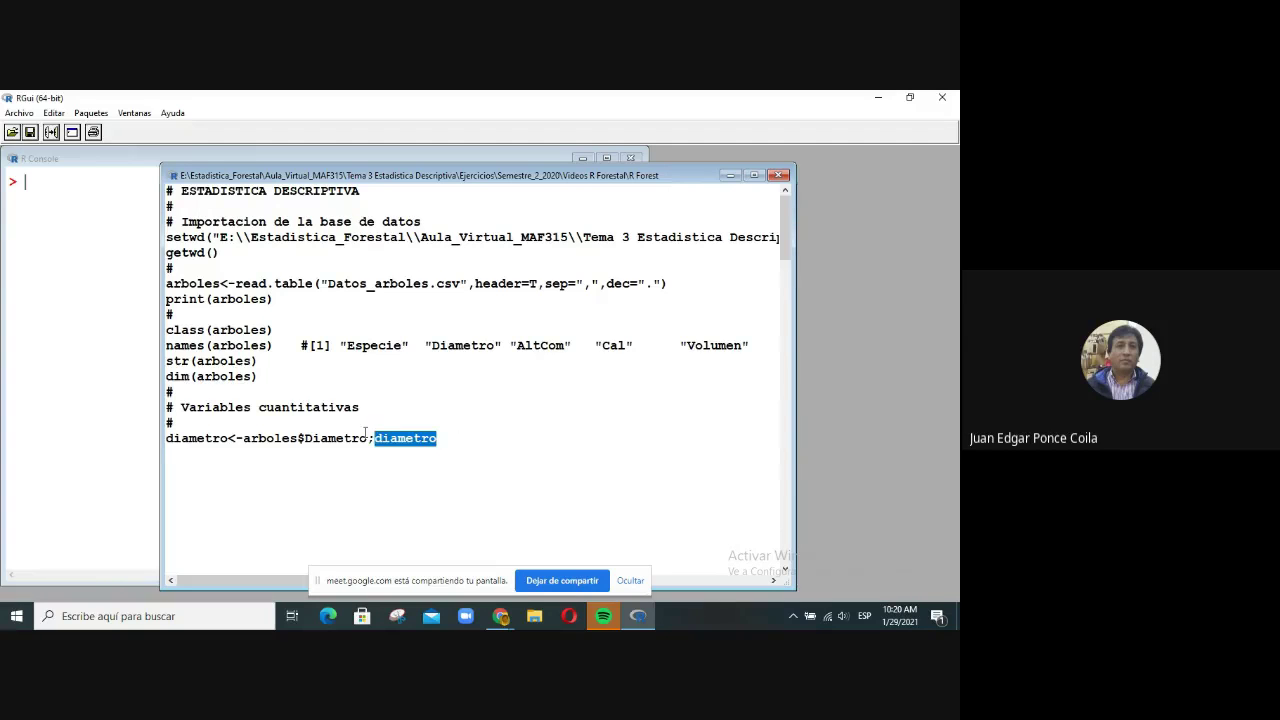
drag(449, 438, 235, 192)
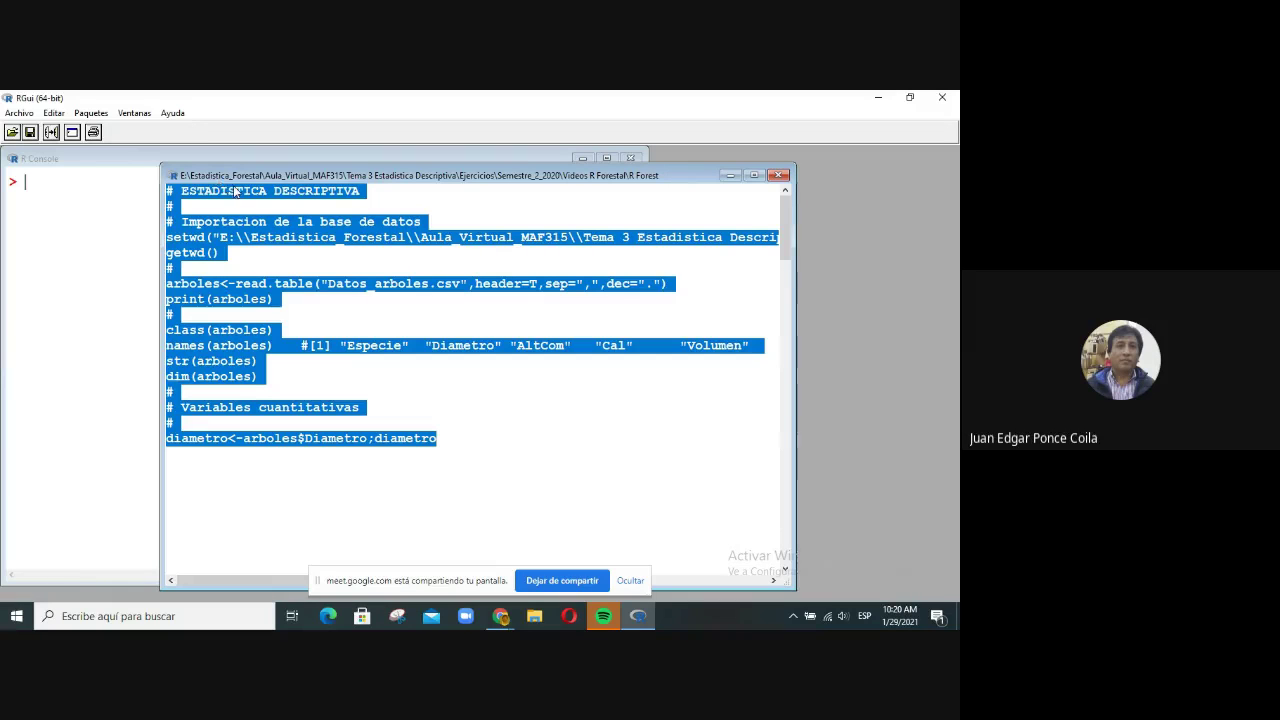
click(50, 133)
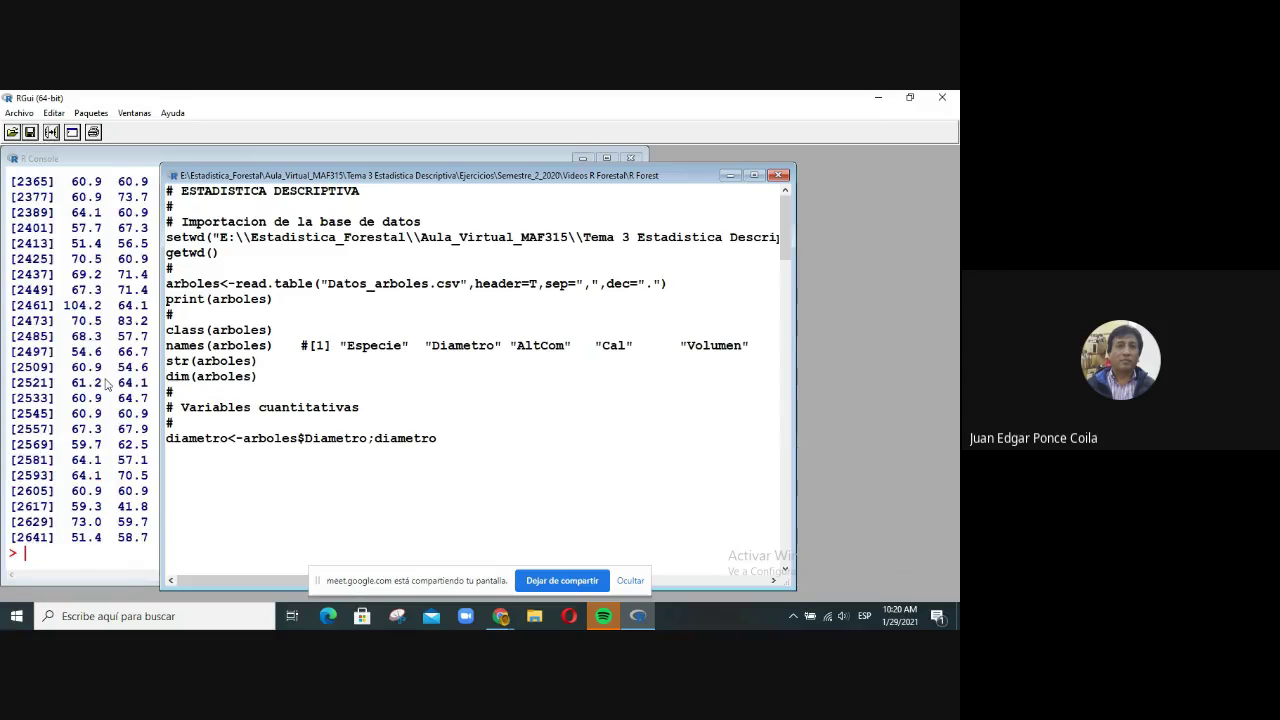
Step: Review the console output from the end of the arboles listing through the structure summary to the diametro values
click(107, 385)
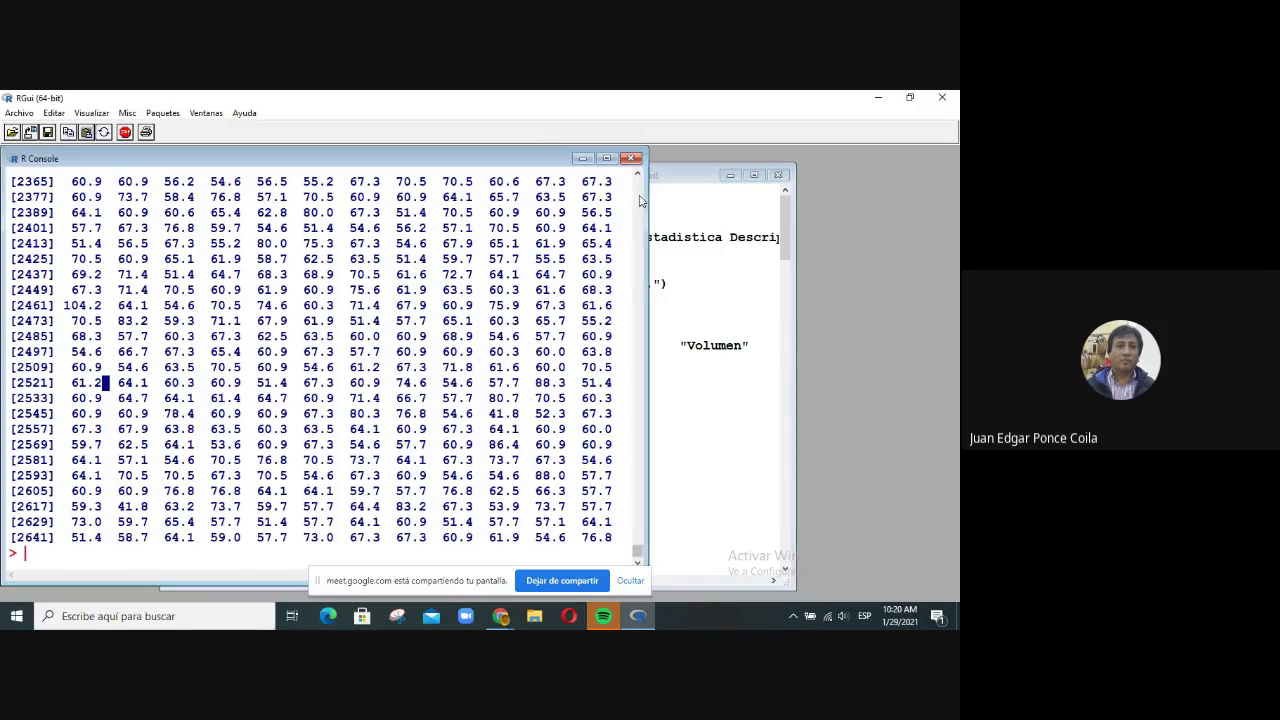
scroll(641, 201, up, 20)
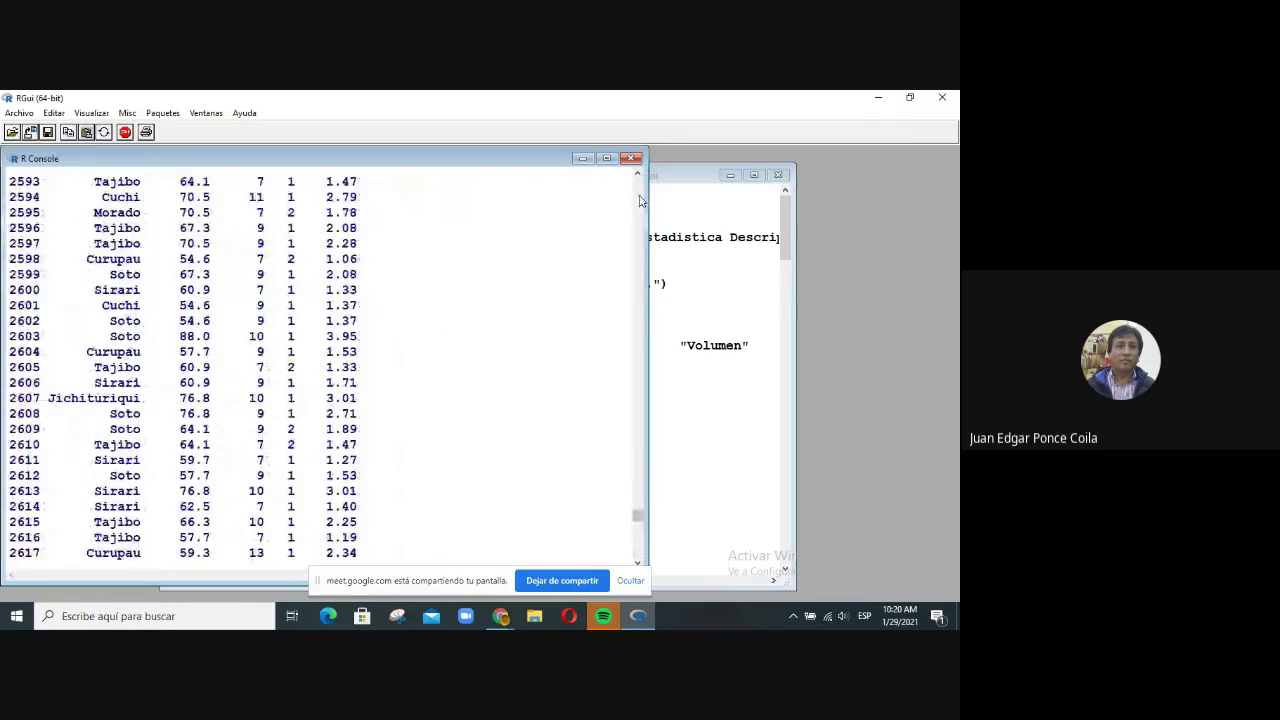
click(636, 552)
click(636, 552)
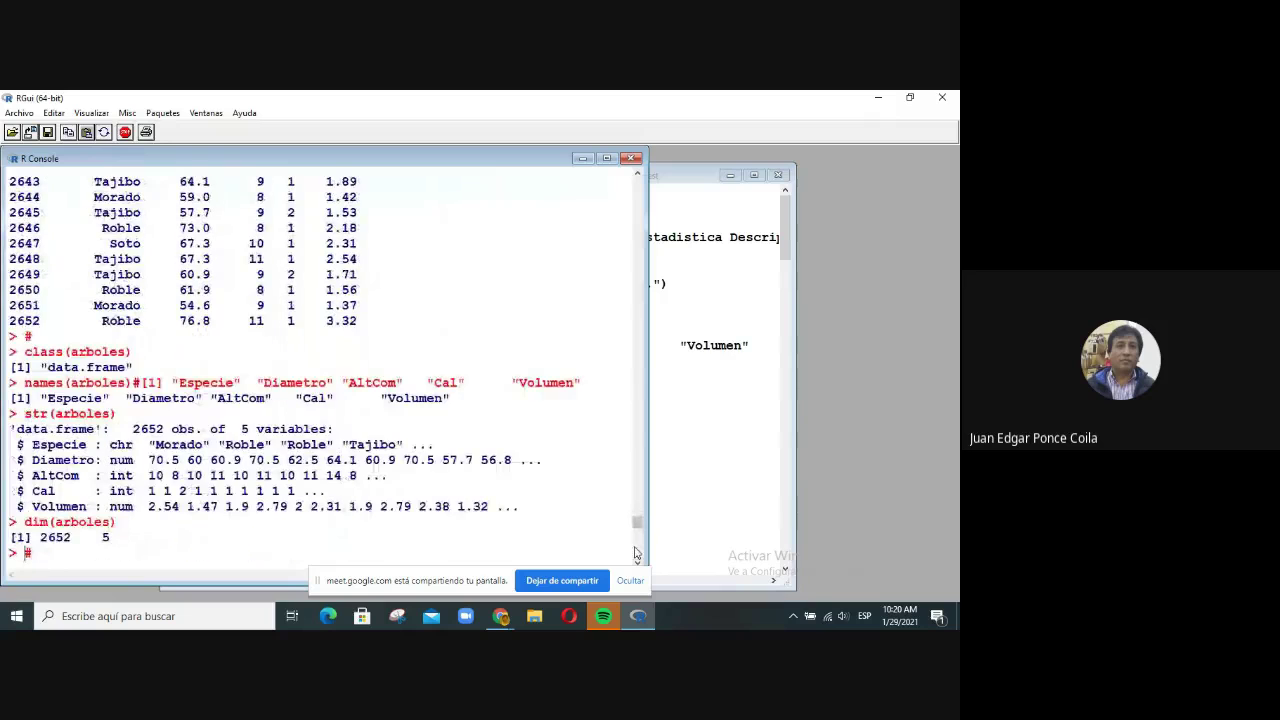
text(# Variables cuantitativas # diametro<-arboles$Diametro;diametro)
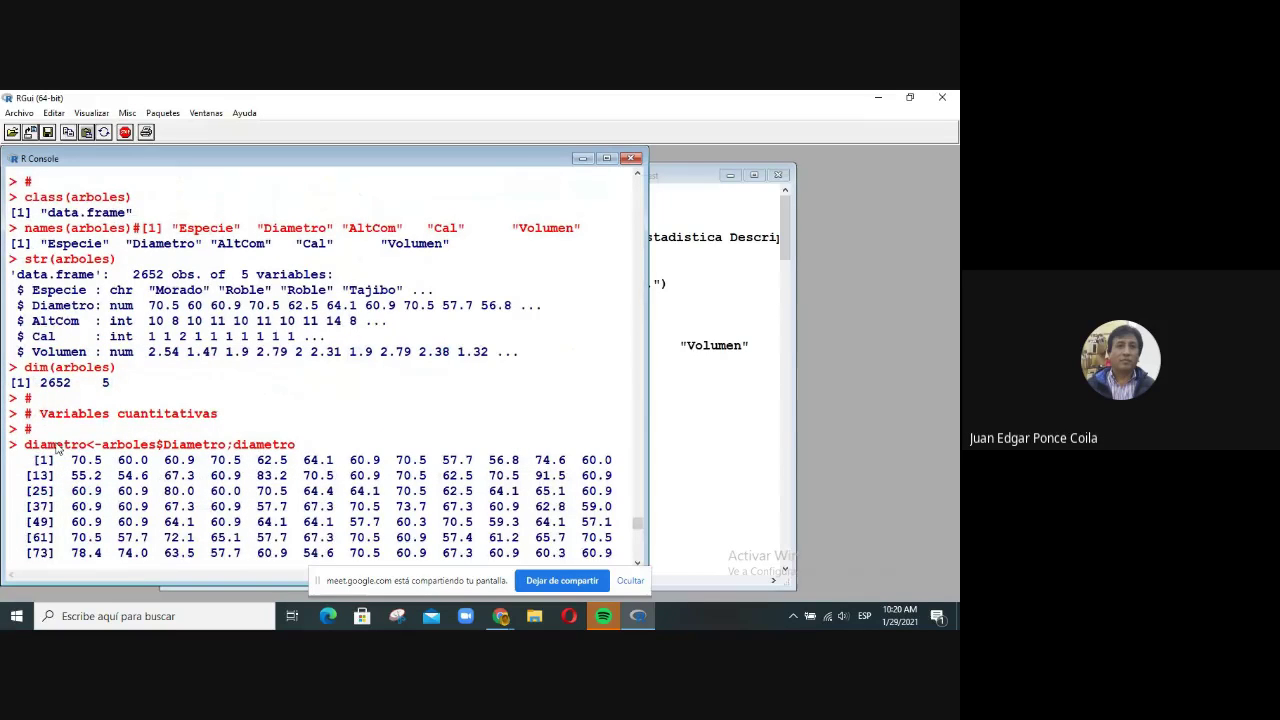
Step: Add the line class(diametro) below the diametro assignment in the script and run it
click(688, 438)
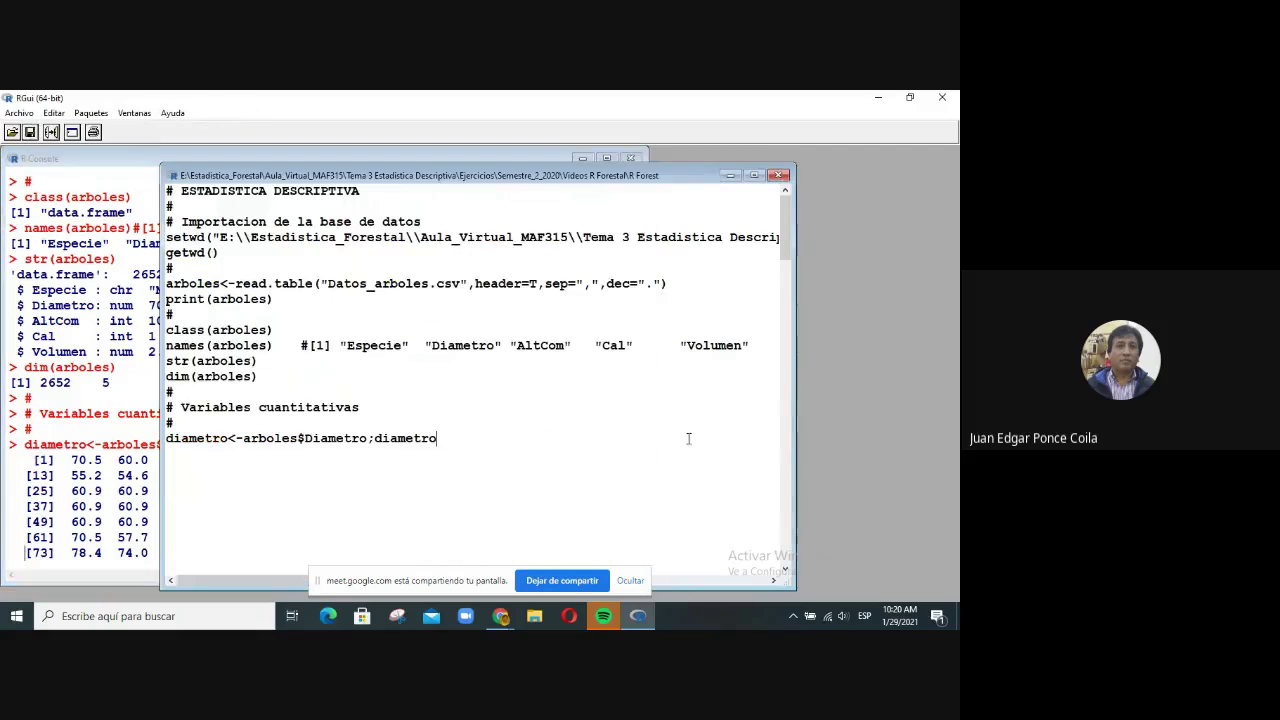
text(class(diametro))
drag(307, 464, 153, 450)
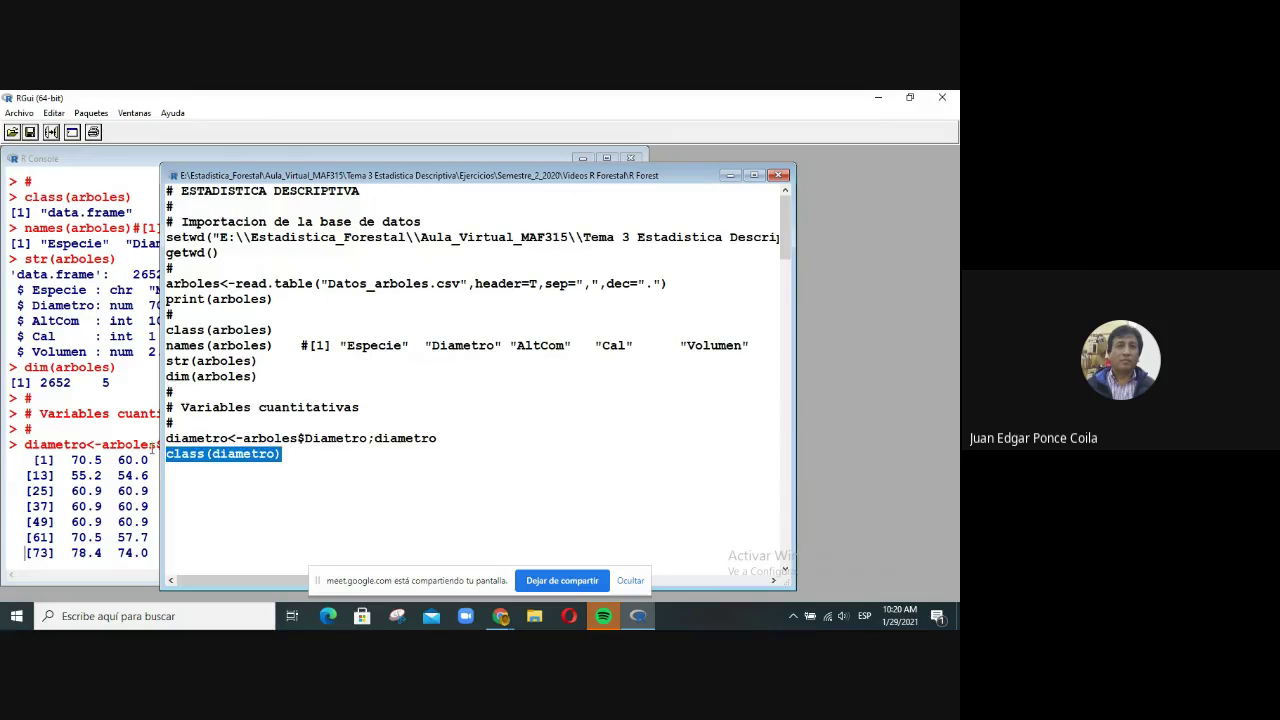
click(52, 133)
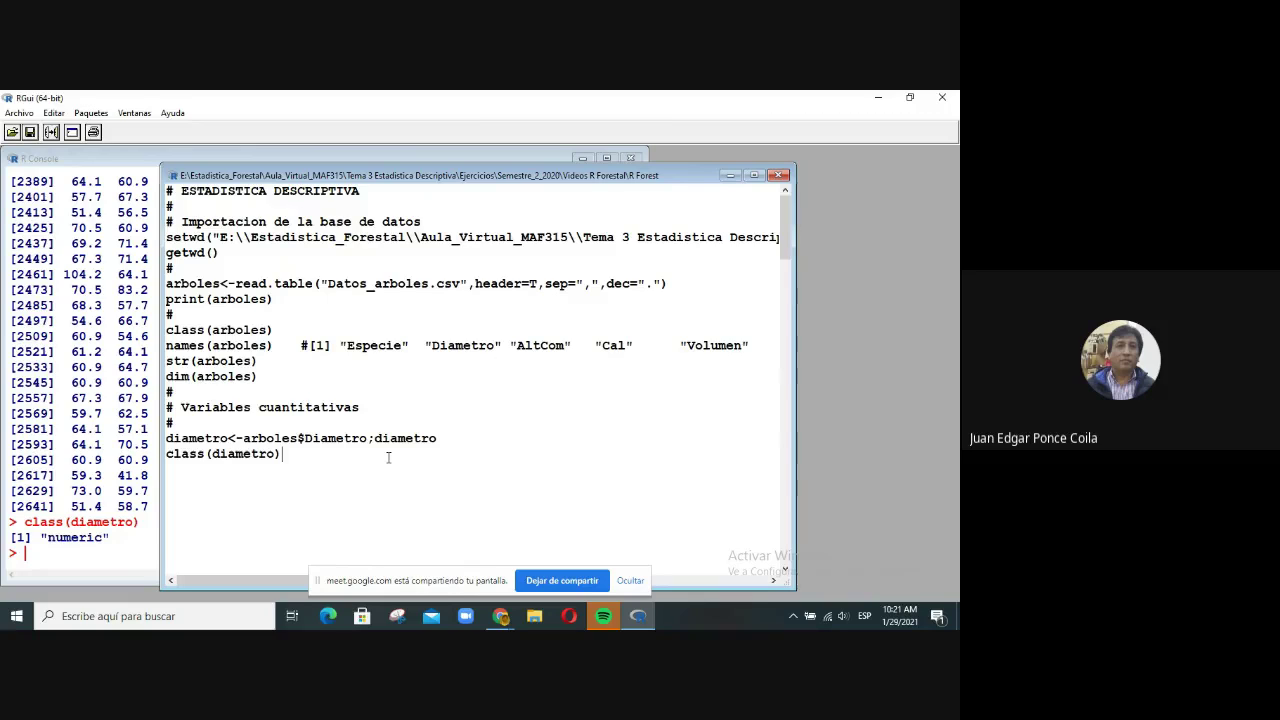
Step: Add a blank comment line and the comment "# Calcular el rango range()" below class(diametro)
key(Return)
text(#)
key(Return)
text(# Calcular el rango)
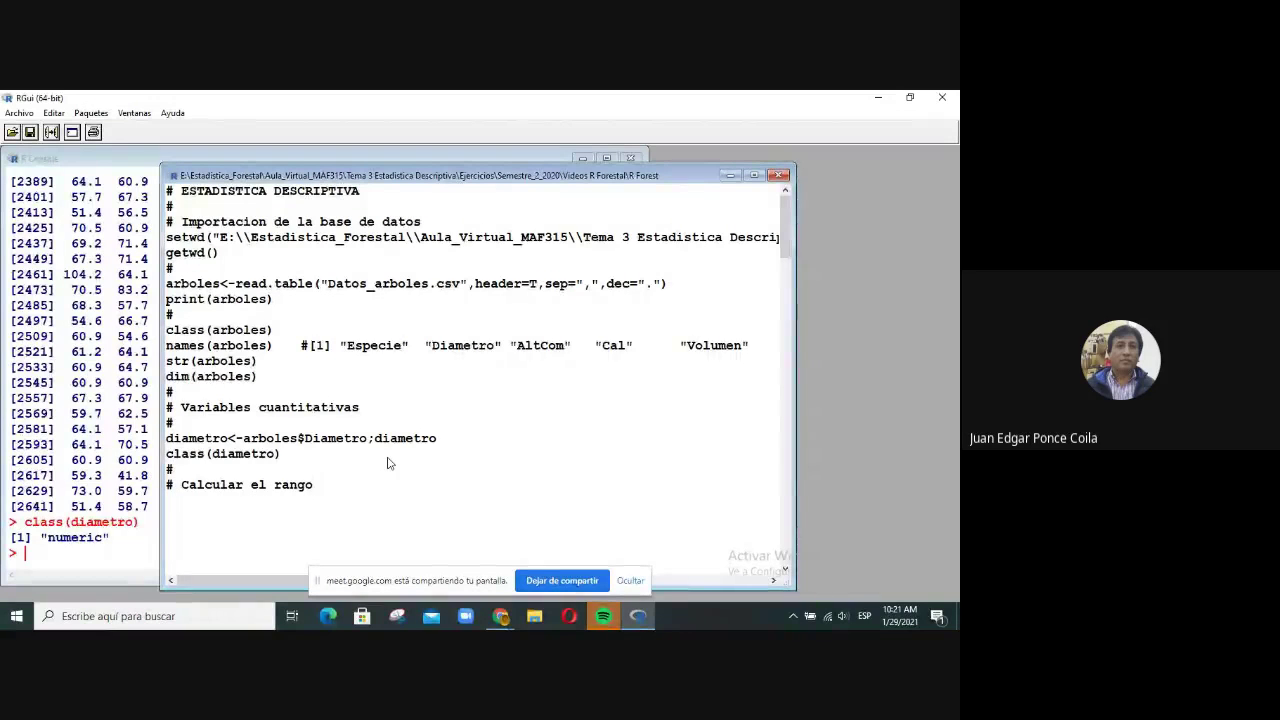
text( range())
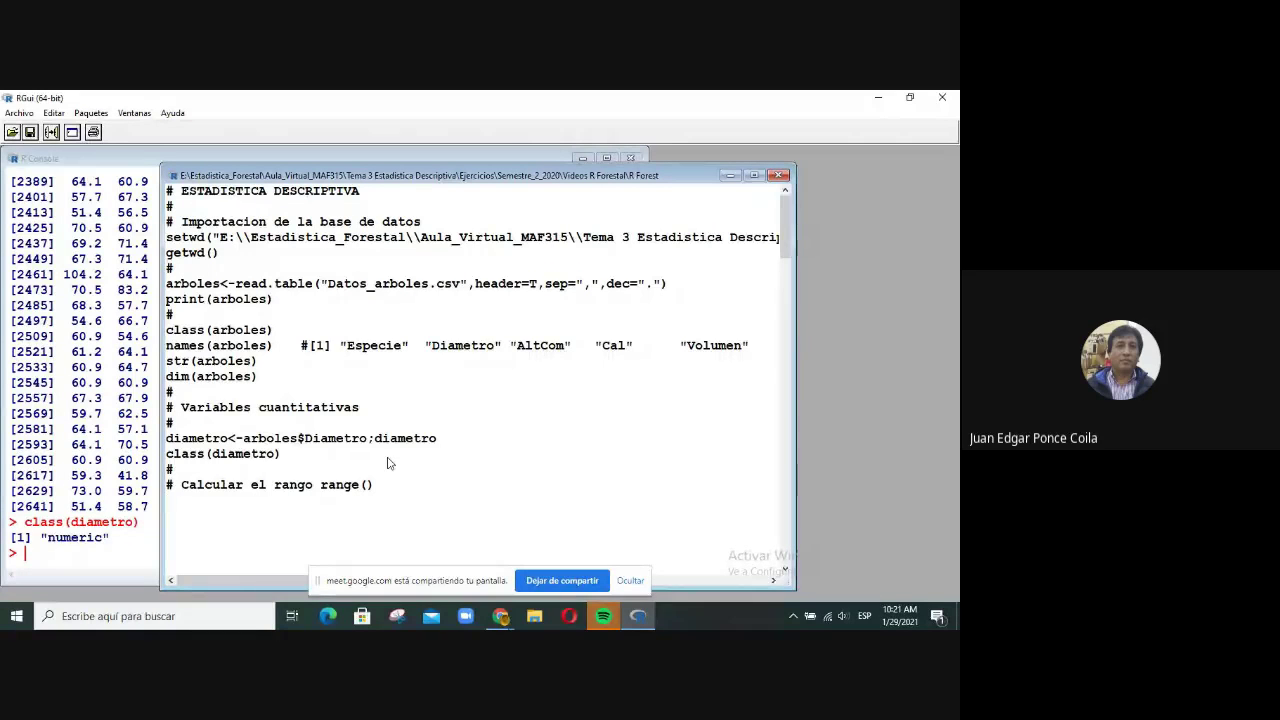
Step: Add the line range(diametro) under the range comment and run it
key(Return)
text(range(diametro))
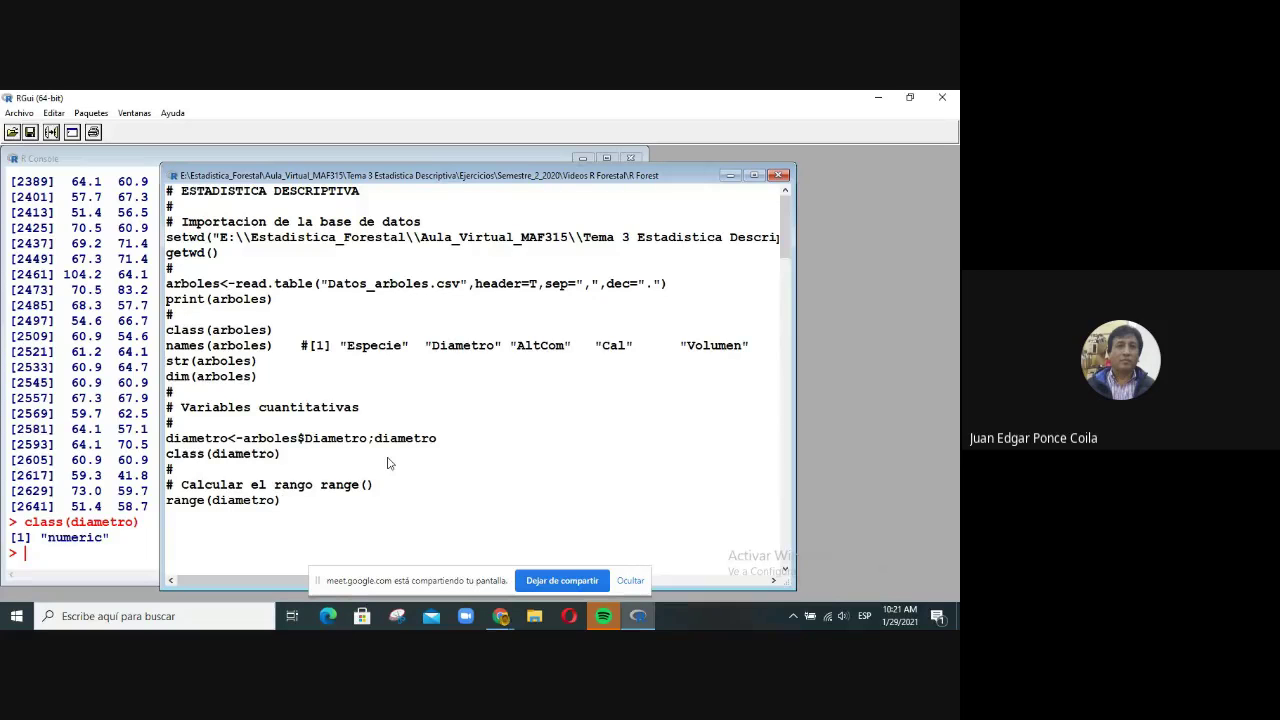
drag(283, 500, 168, 500)
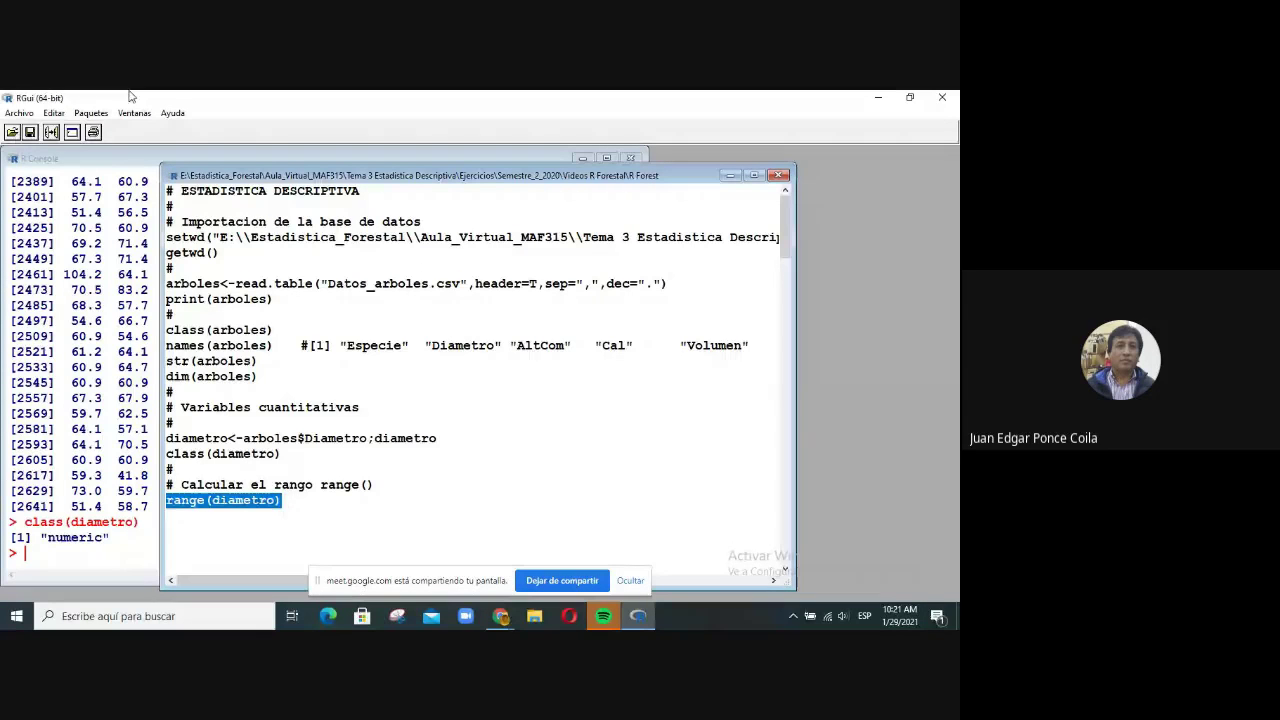
click(51, 132)
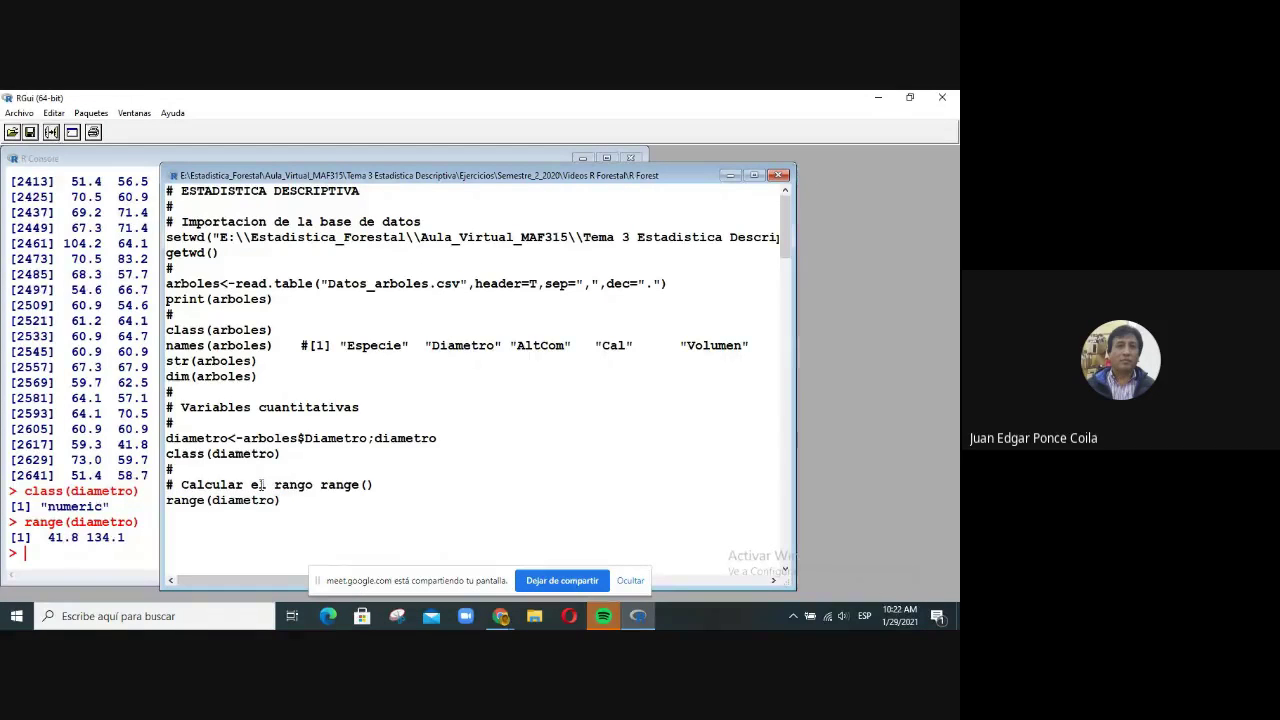
Step: Copy the range result from the console and paste it after range(diametro) as the comment "# [1] 41.8 134.1"
click(313, 506)
text(#)
drag(13, 537, 140, 547)
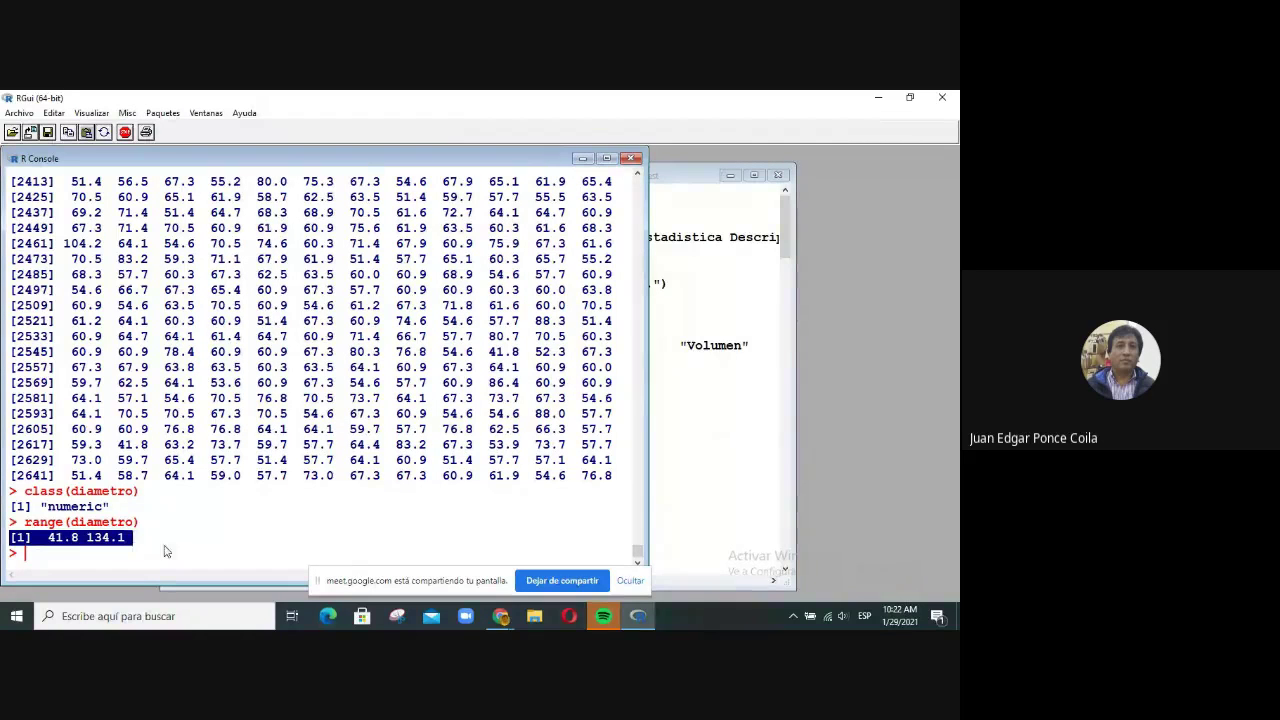
click(700, 517)
click(338, 503)
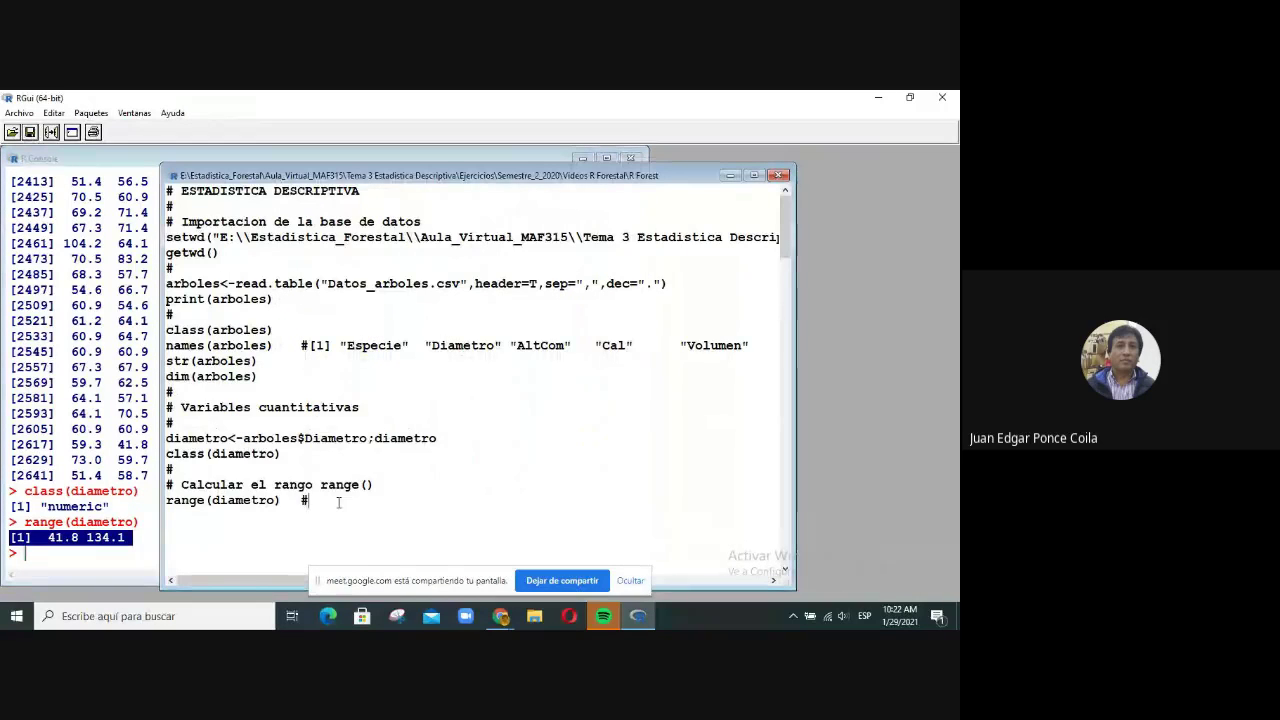
text([1]  41.8 134.1)
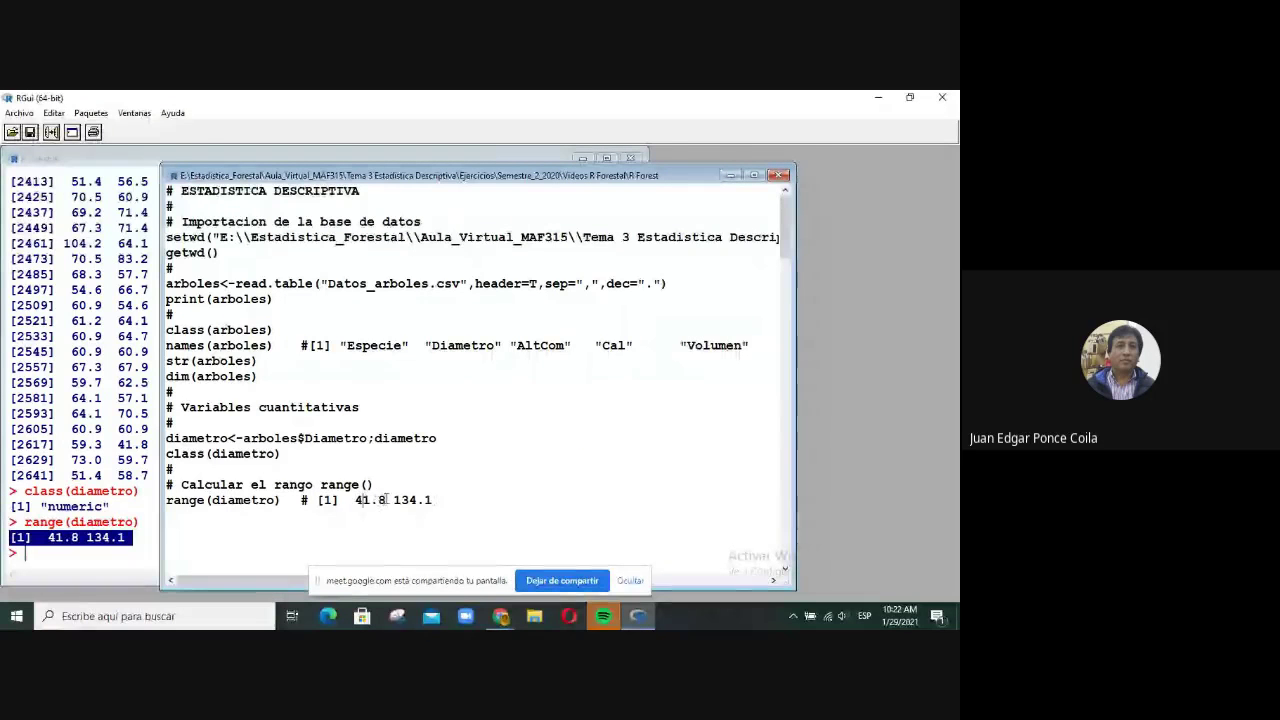
double_click(383, 499)
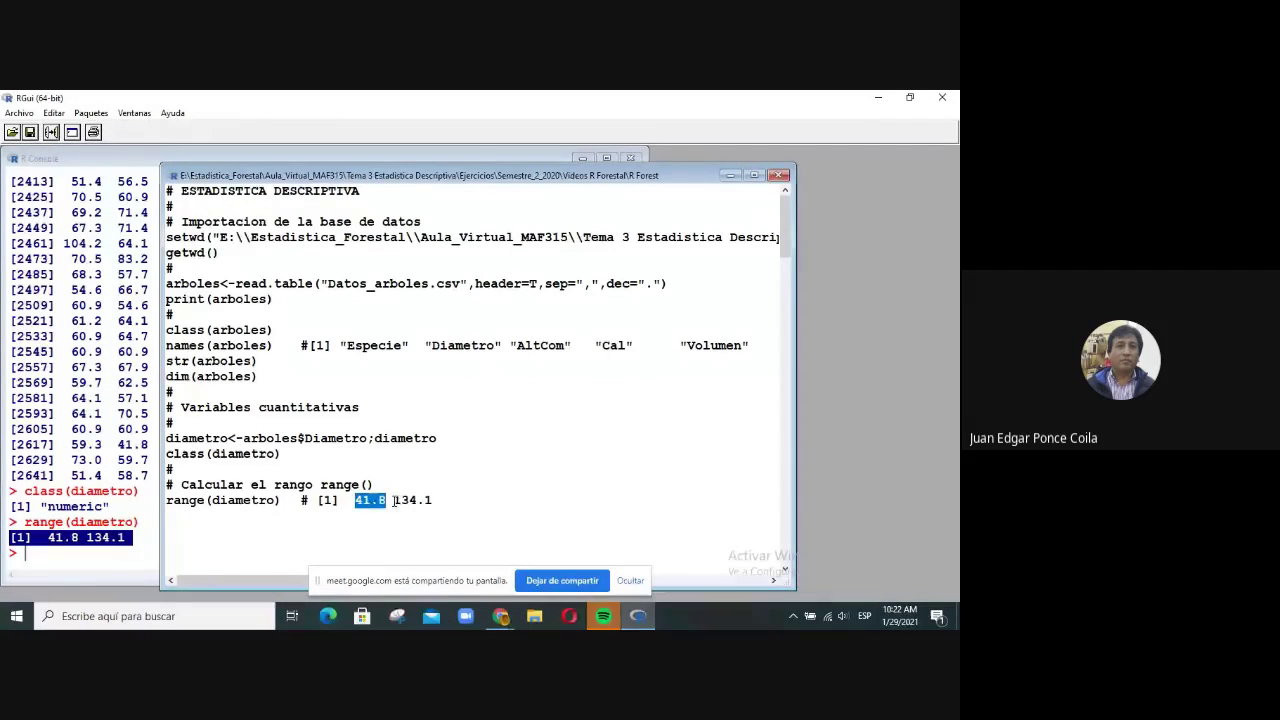
drag(394, 499, 437, 498)
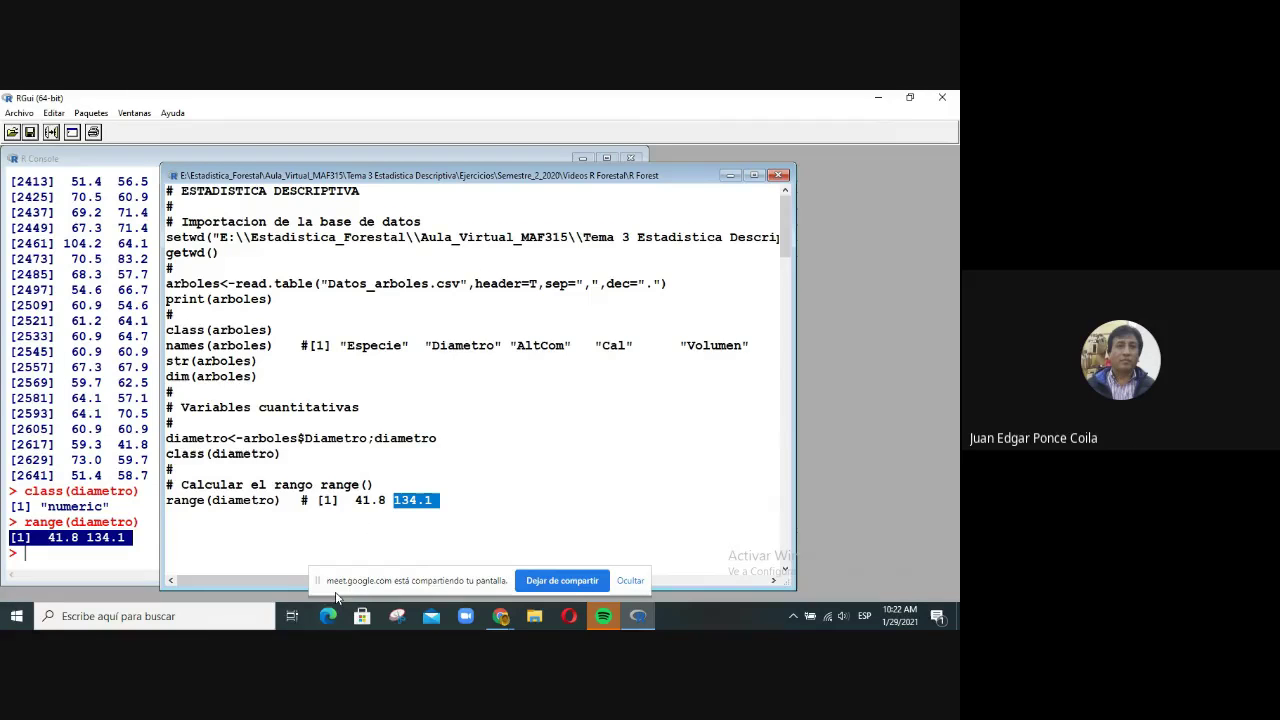
Step: Add a blank comment line and the comment "# 40-50 primera clase 130-140" below range(diametro)
click(472, 504)
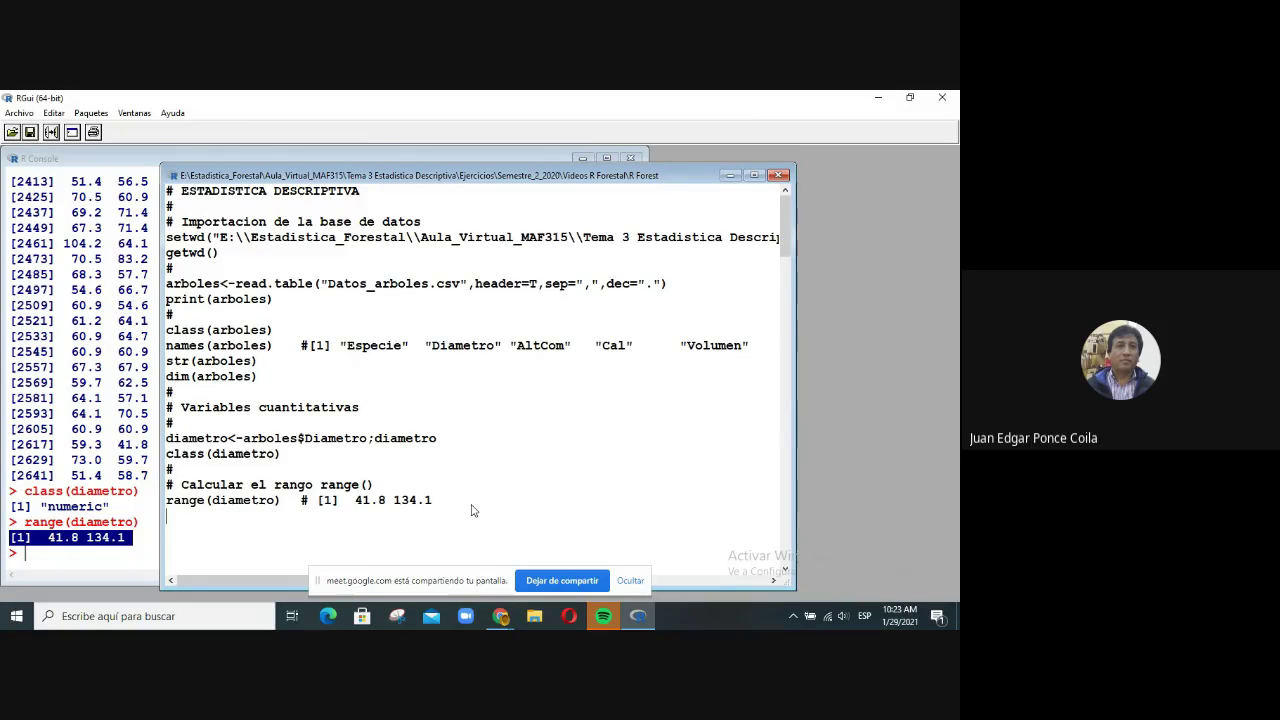
text(#)
key(Return)
text(#)
text(40-50)
text(primer)
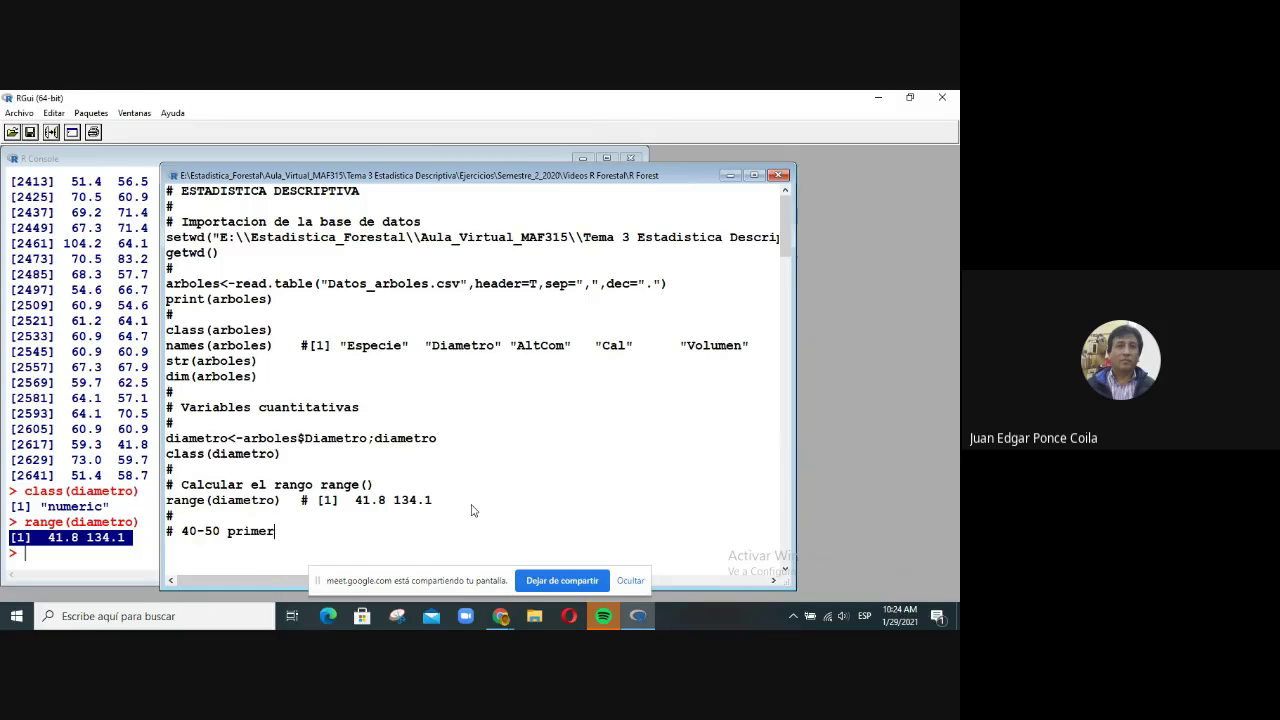
text(a clase)
text(130)
key(BackSpace)
key(BackSpace)
text(-140)
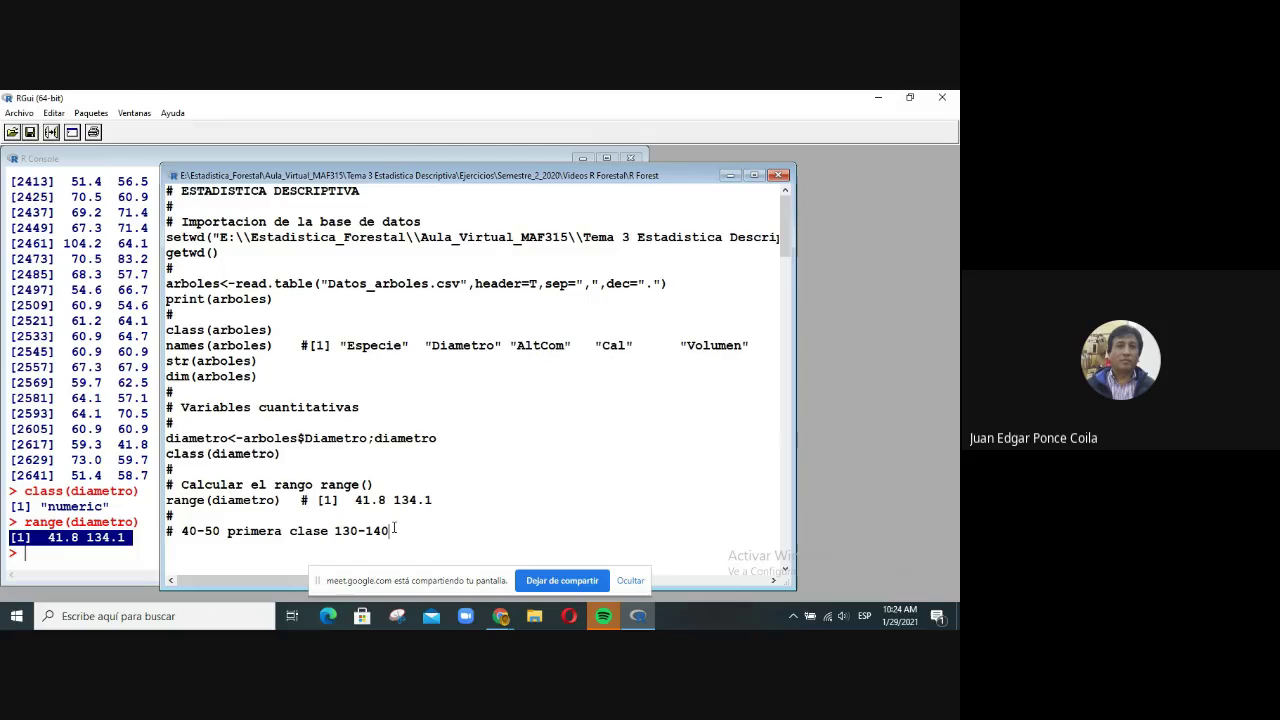
Step: Add two empty comment lines below and extend the class comment to "# CRITERIO 40-50 primera clase 130-140 ultima clase"
scroll(500, 522, down, 1)
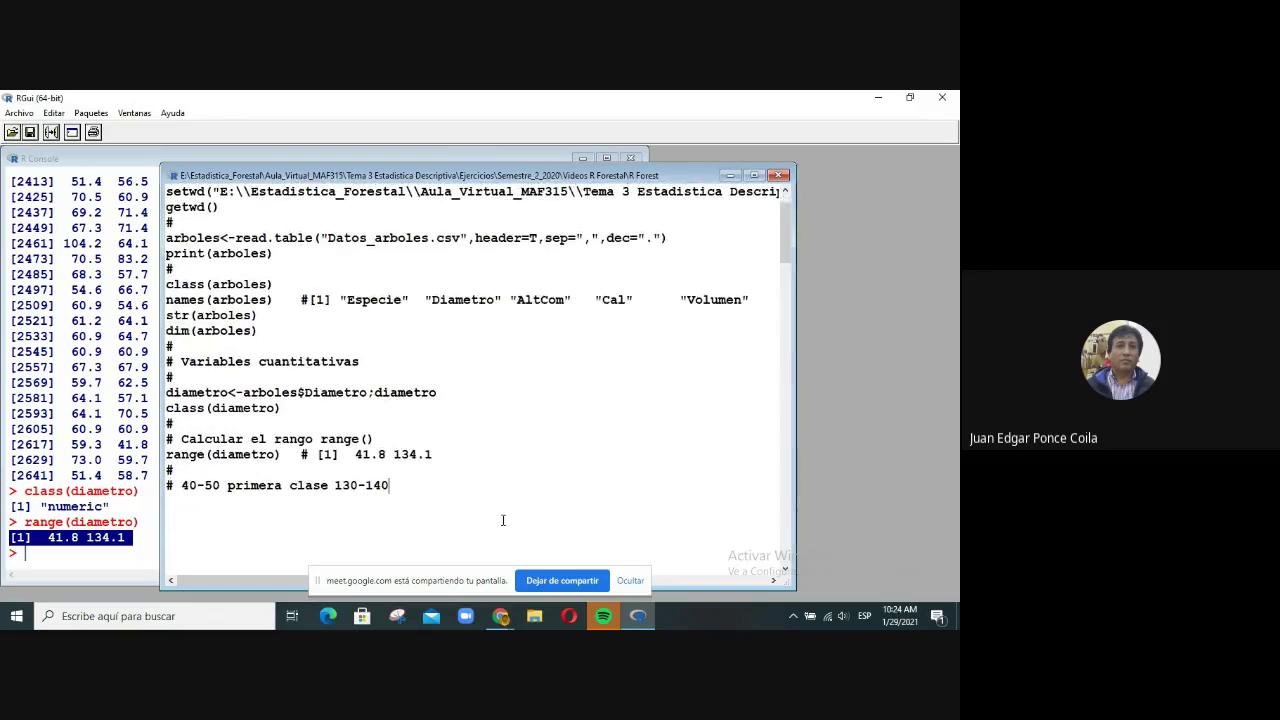
scroll(503, 520, down, 3)
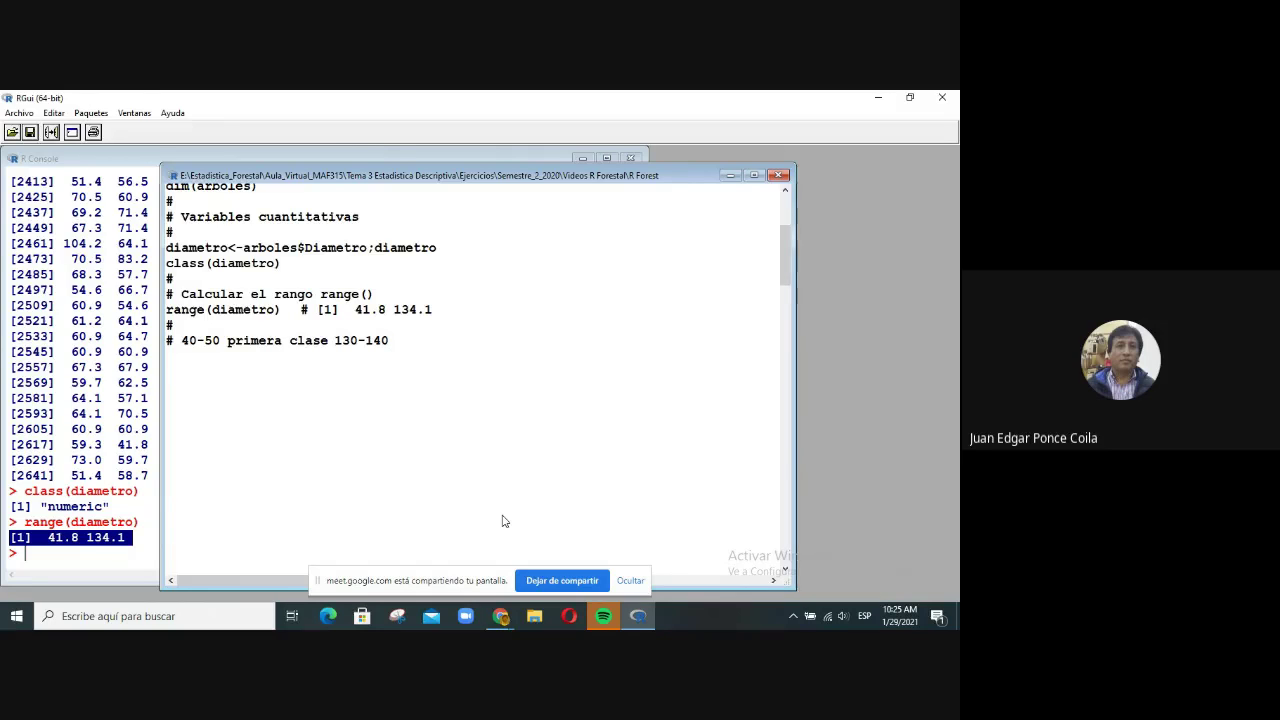
key(Return)
text(#)
key(Return)
text(# CRITER)
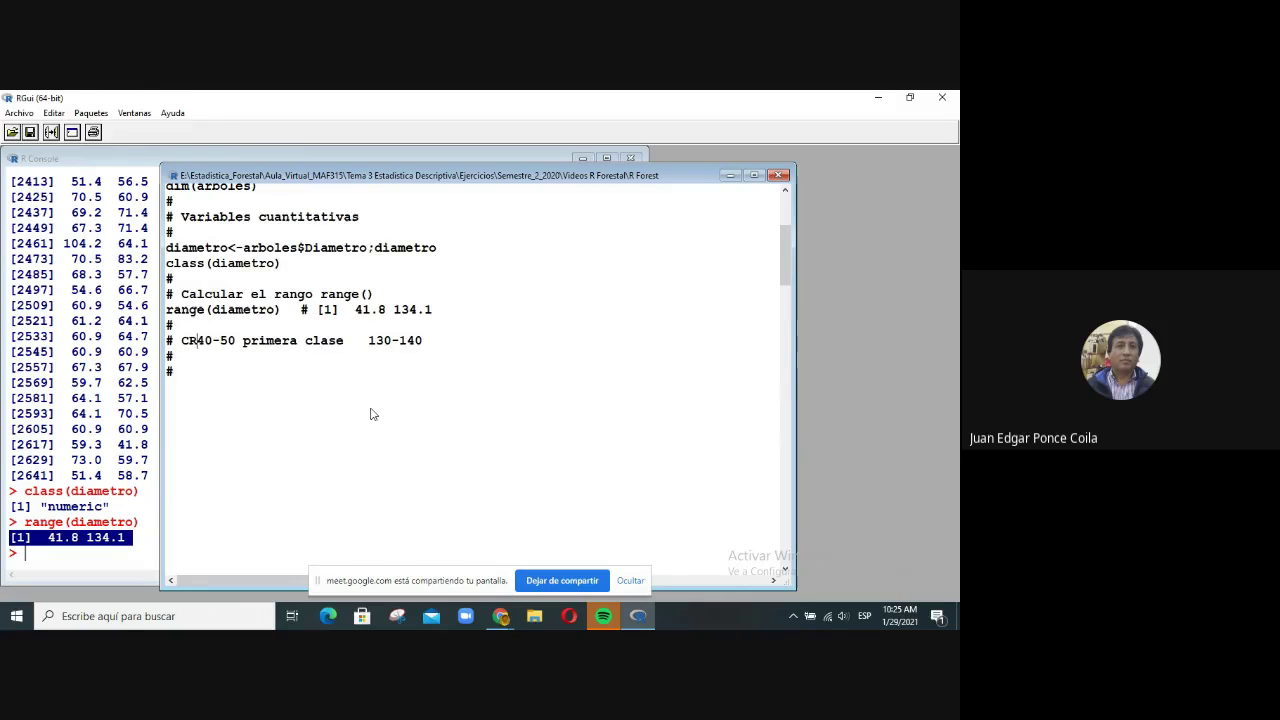
text(IO)
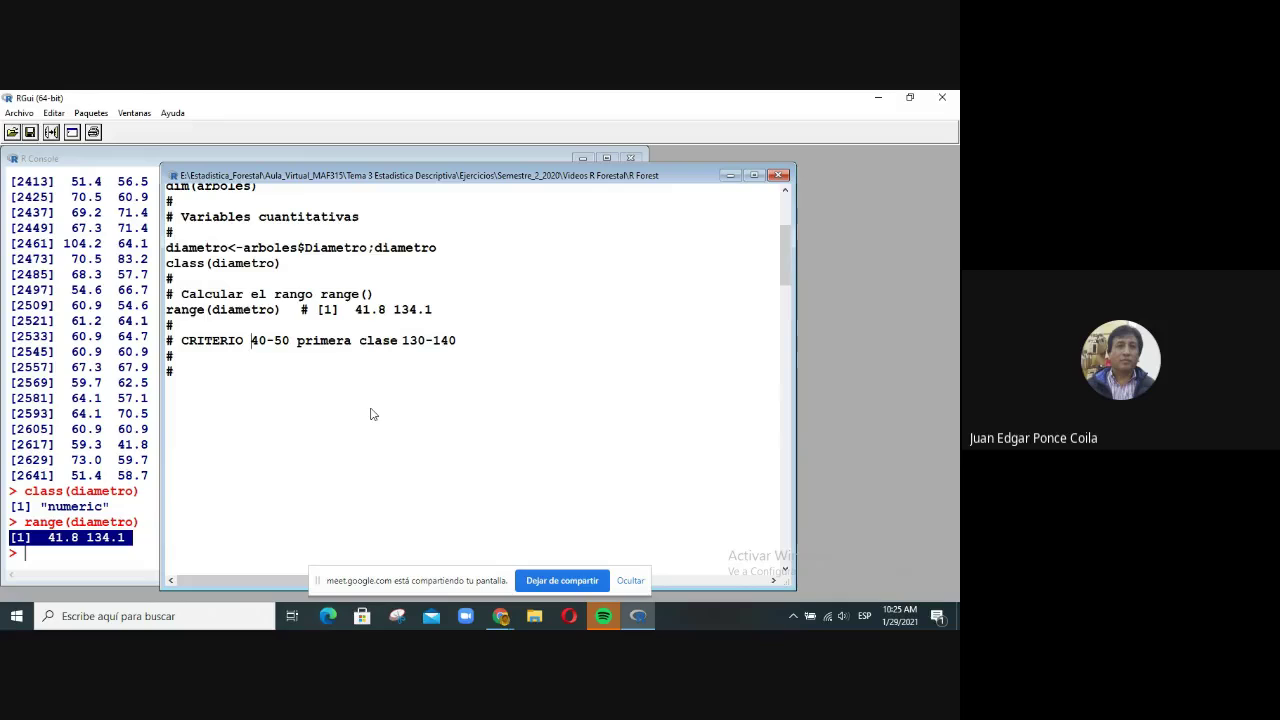
click(549, 343)
text(ultima clase)
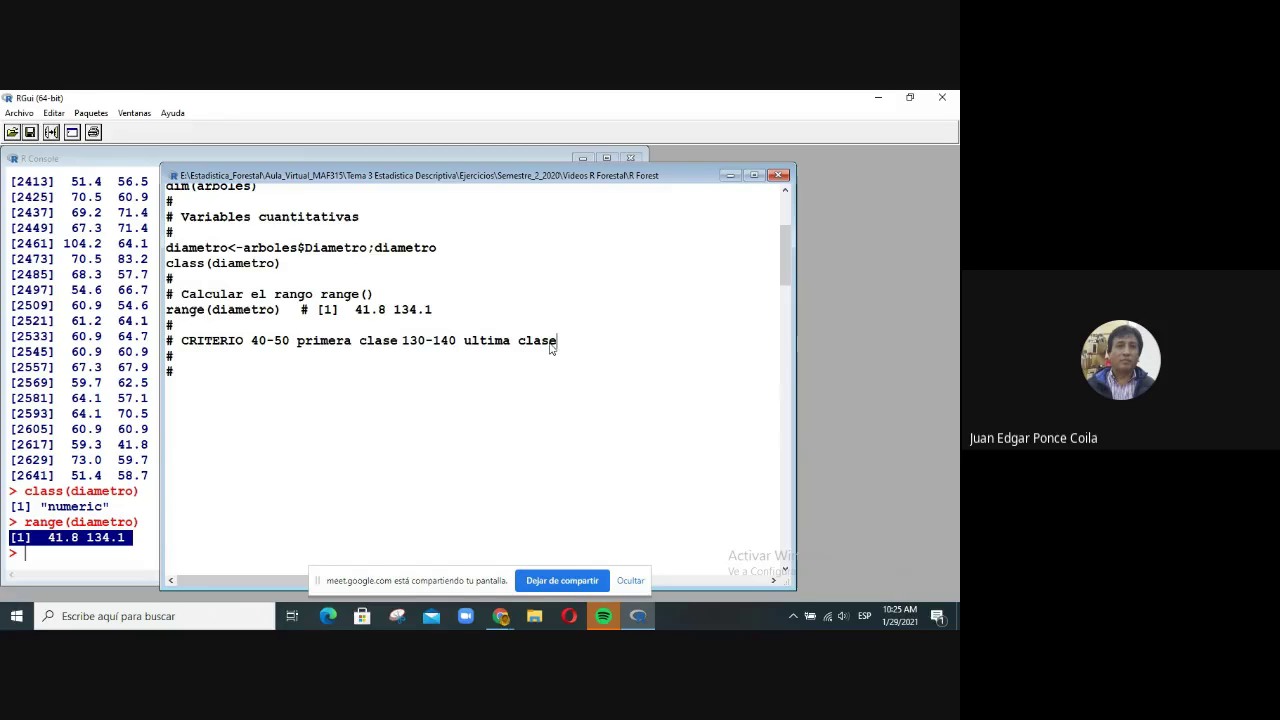
Step: Fill the last empty comment line with the heading "Calcular los limites de las clases"
key(Down)
key(Down)
text(Calcular los )
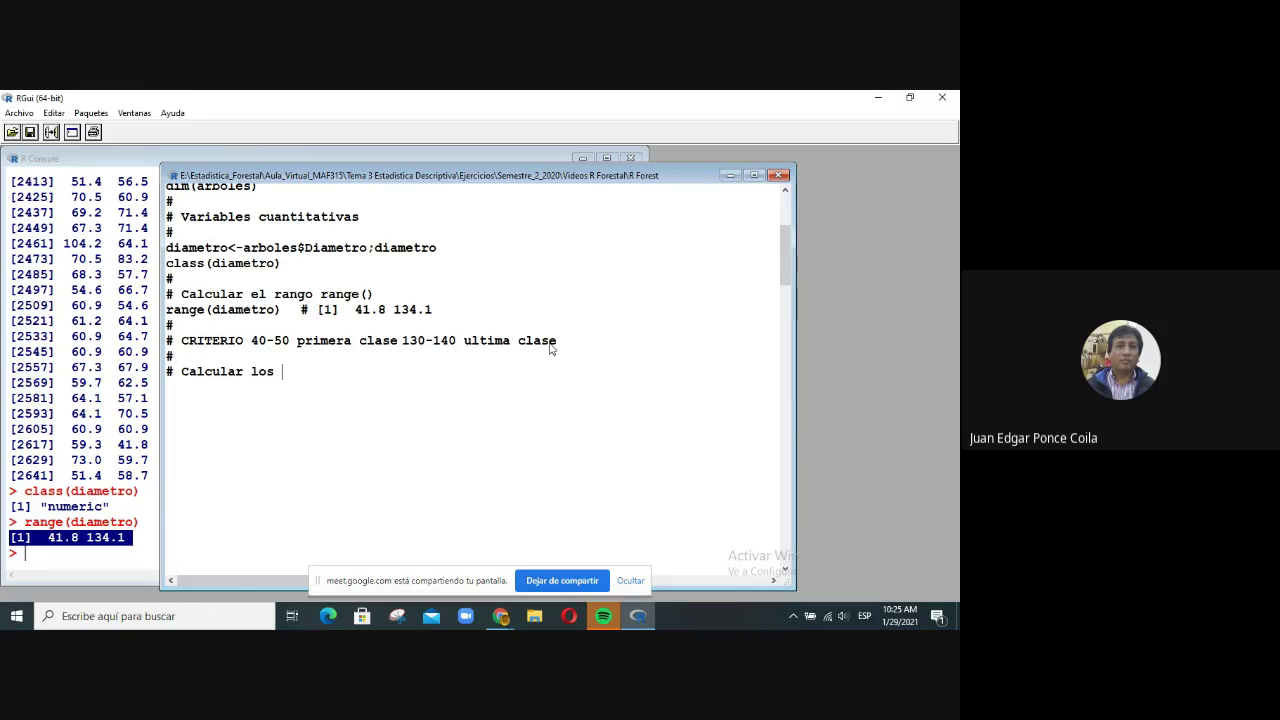
text(limites de las clases)
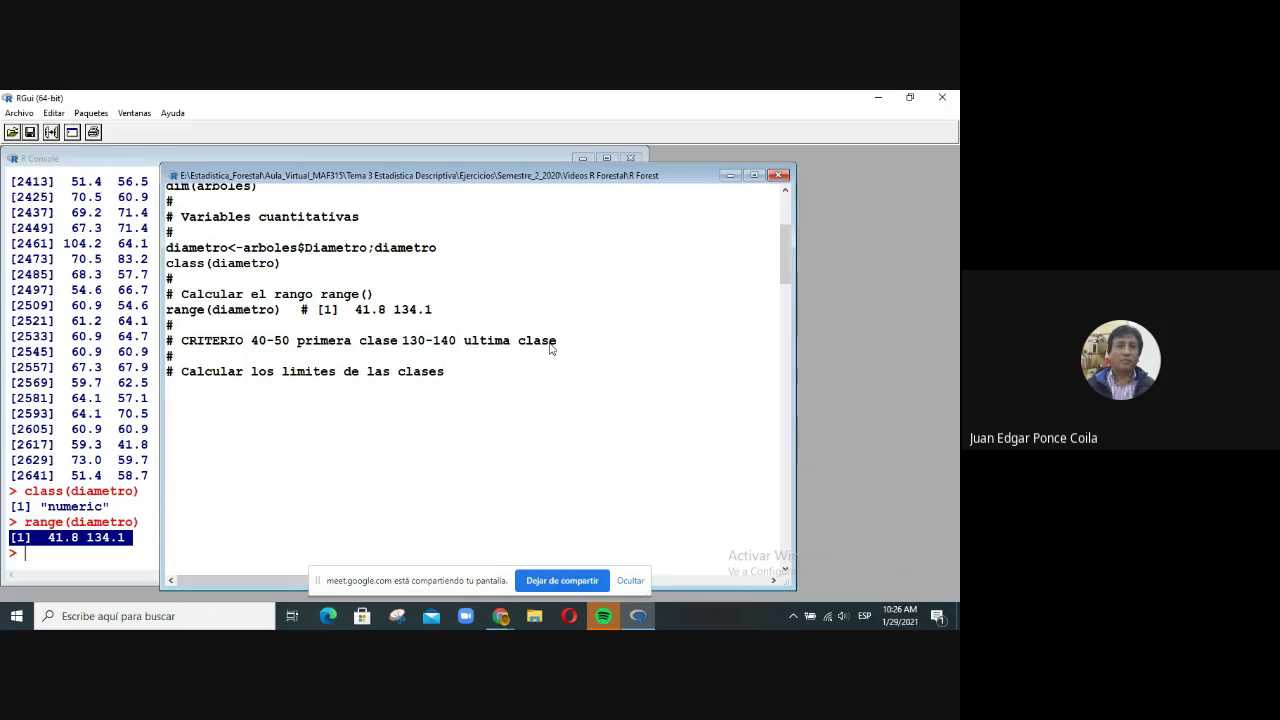
Step: Define limites<-seq(40,140,by=10) under the heading, add a line that prints limites, and run both lines
key(Return)
text(limites<-seq)
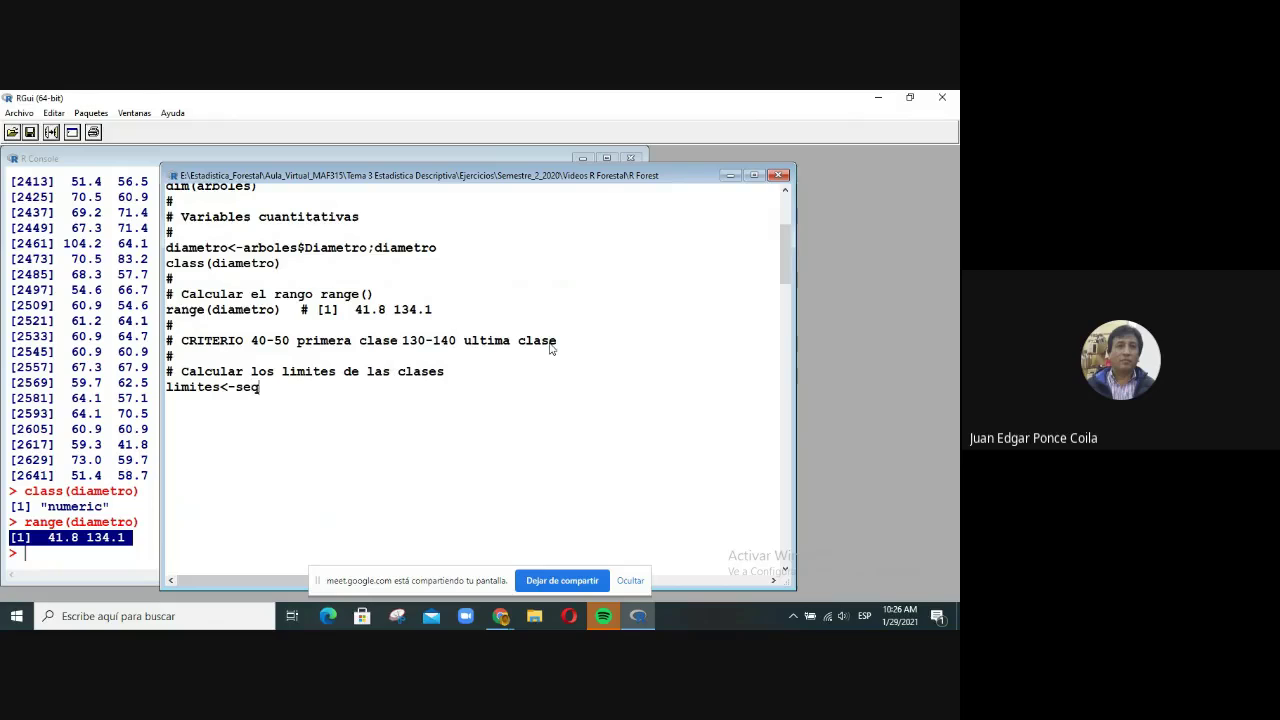
text((40,140,)
text(by=10)
key(Return)
text(limites)
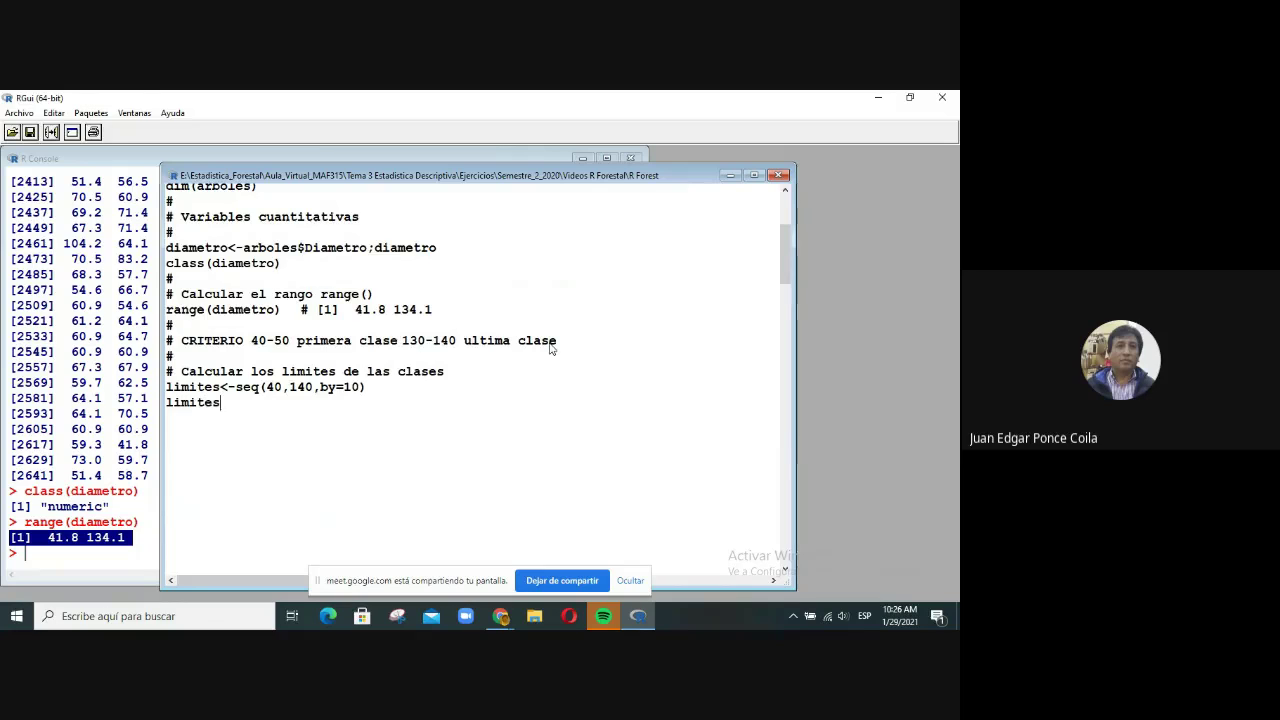
drag(283, 420, 160, 380)
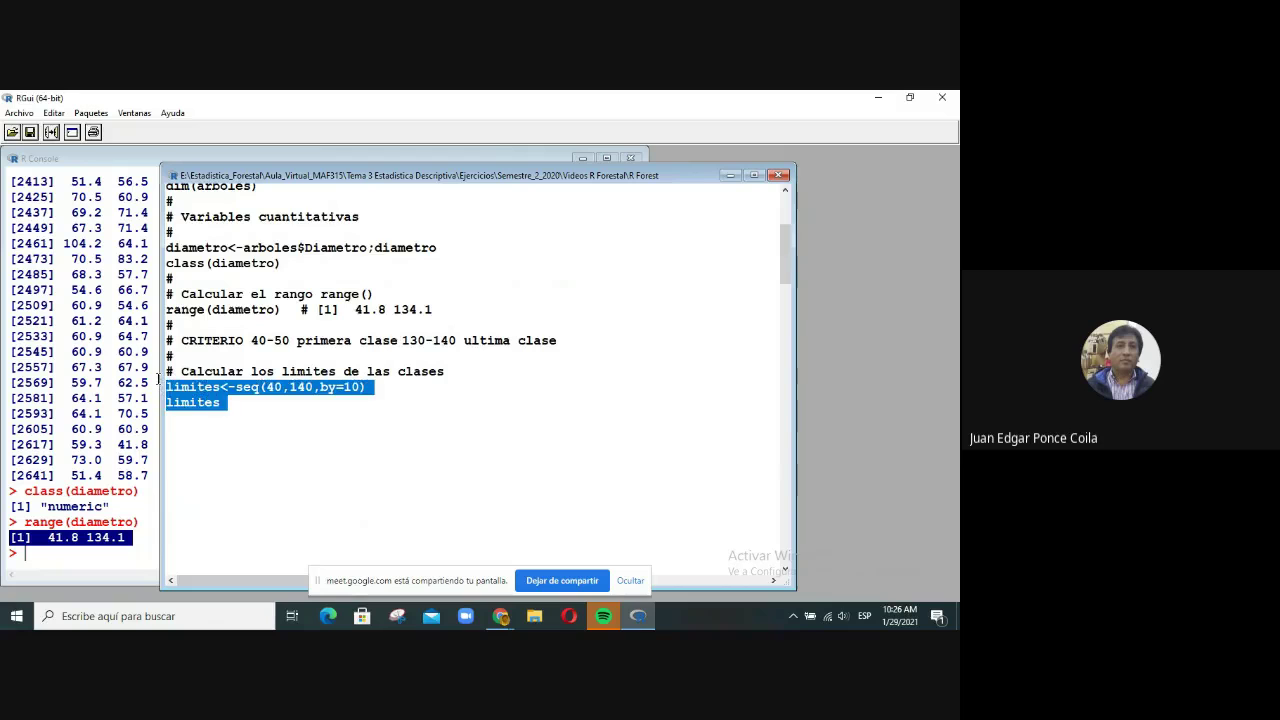
click(51, 132)
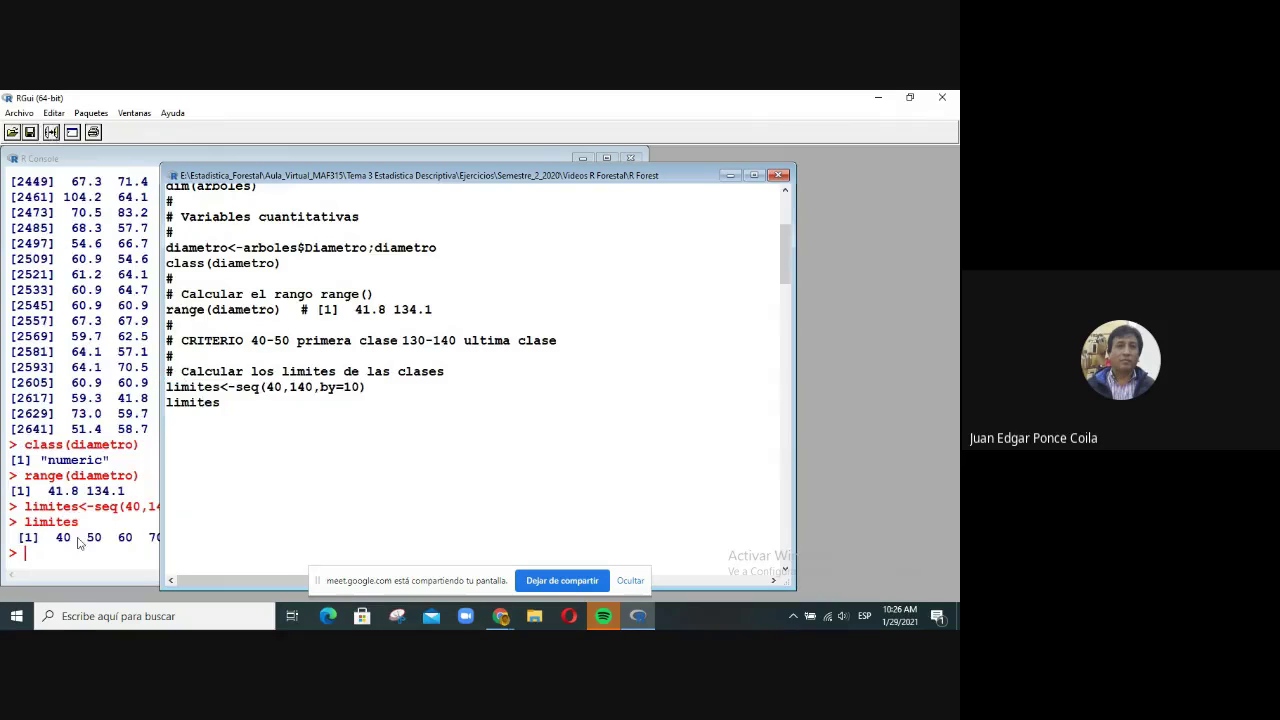
Step: Copy the printed limites output from the console into the script below the limites line and comment it out with #
click(78, 570)
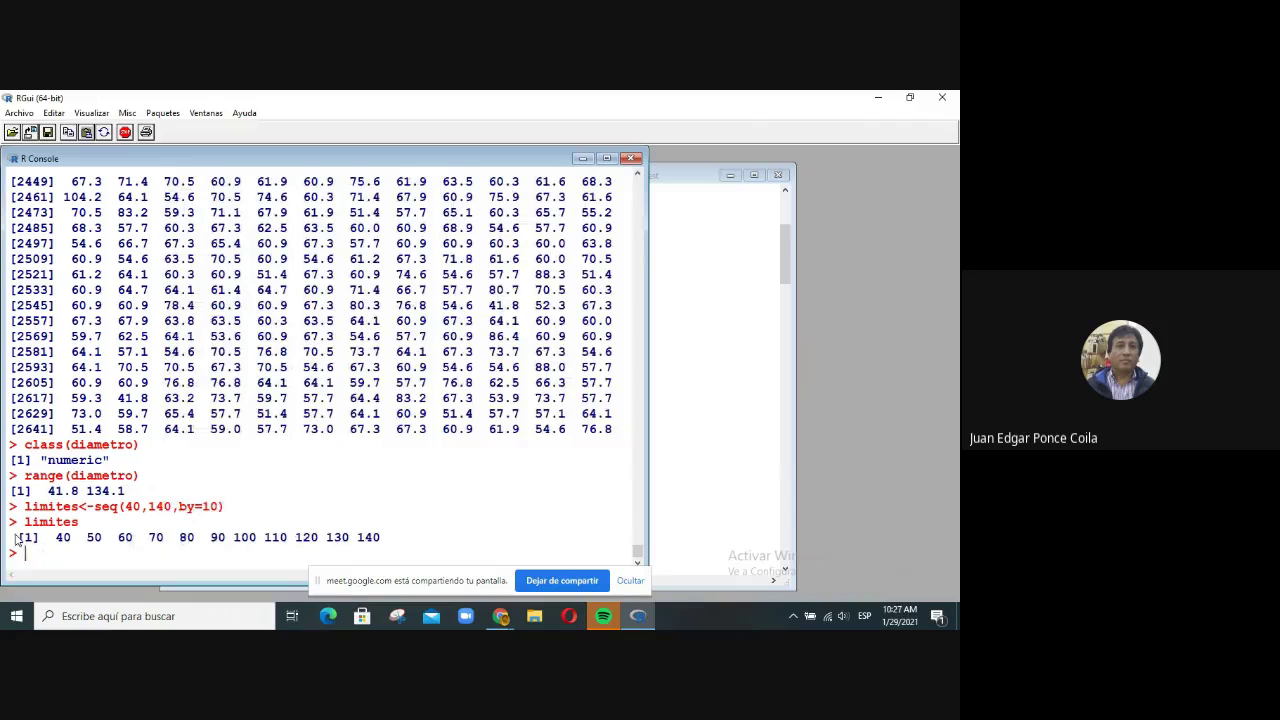
drag(15, 537, 400, 543)
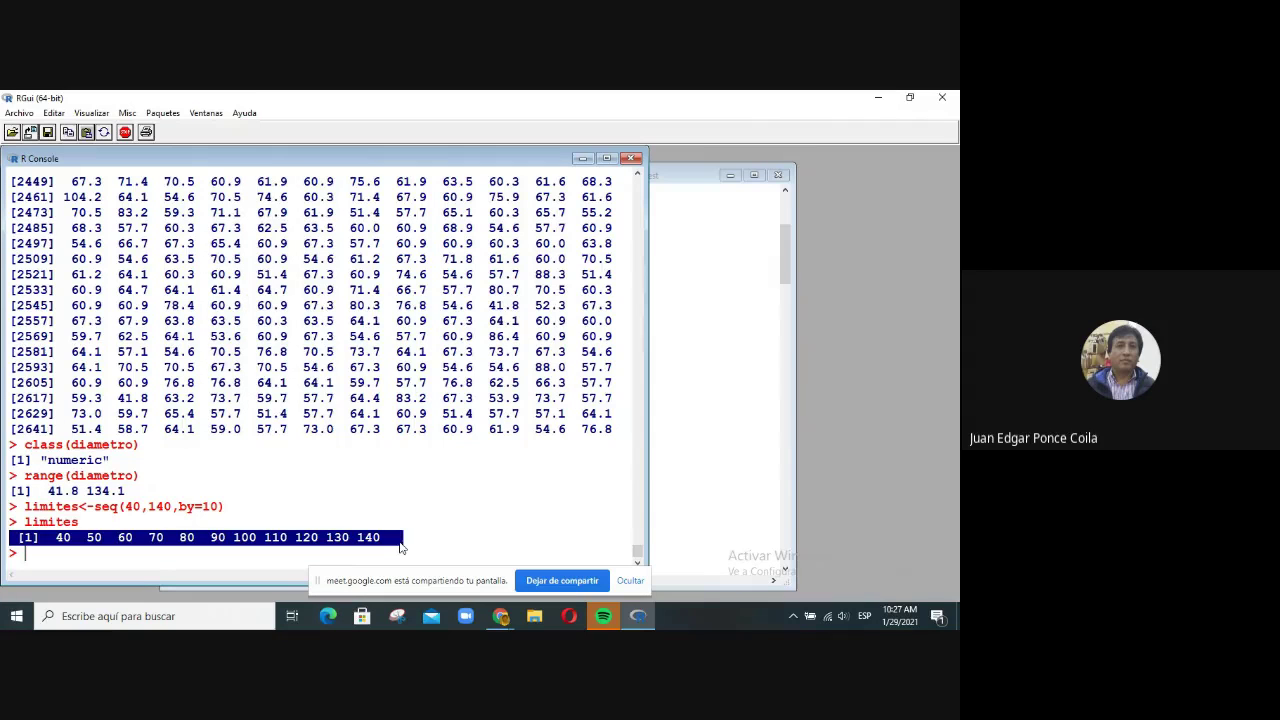
click(700, 418)
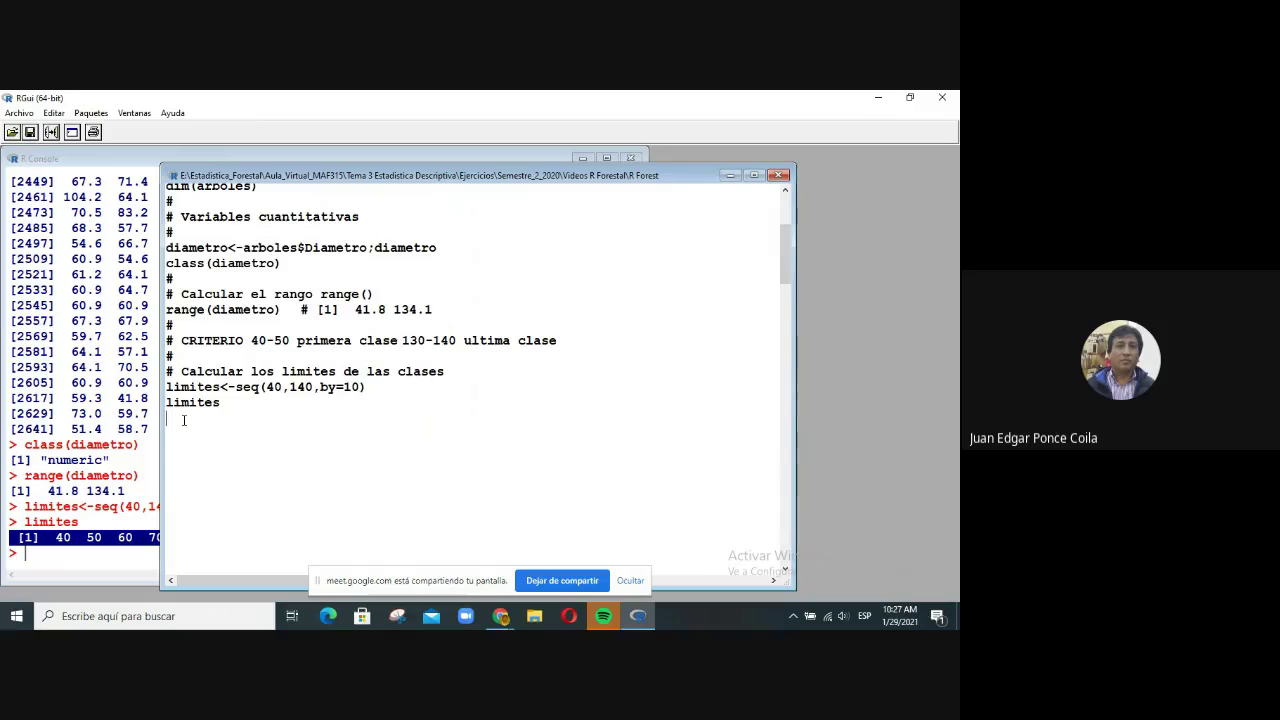
key(ctrl+v)
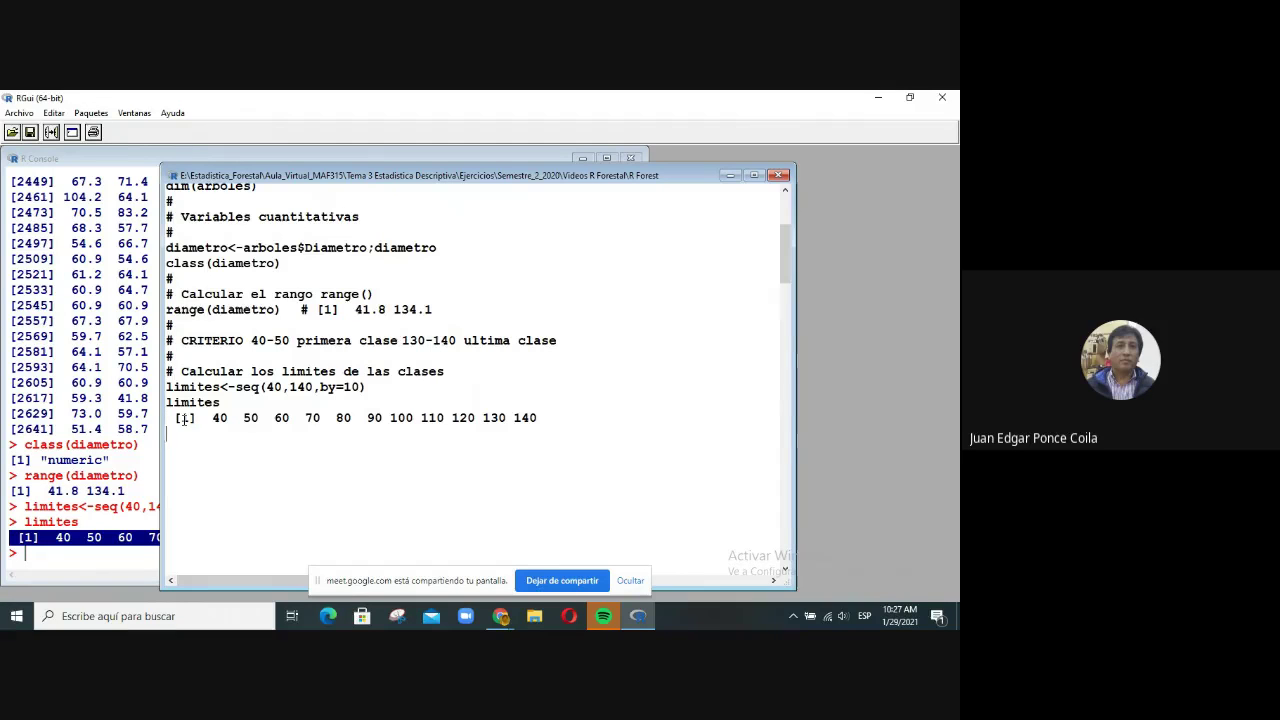
key(Up)
text(#)
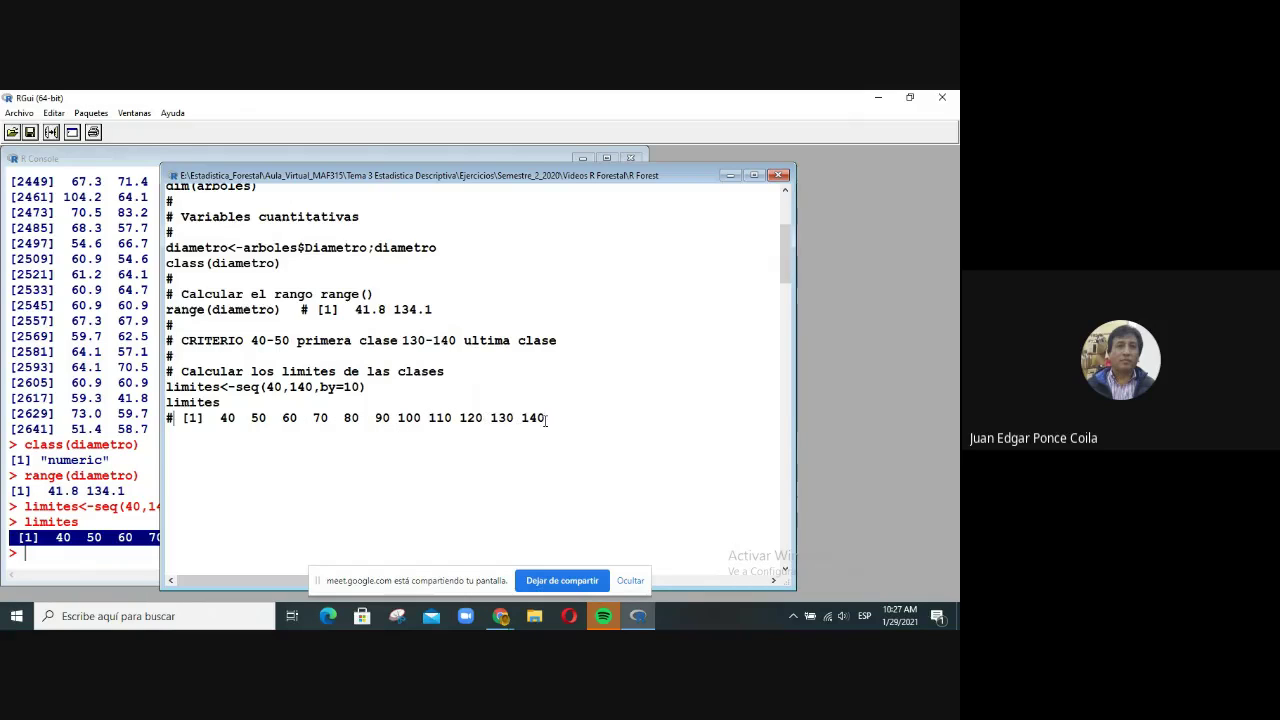
Step: Add the comment "# 10 clases" below the commented limits, followed by two empty comment lines
key(Return)
text(# 10 clases)
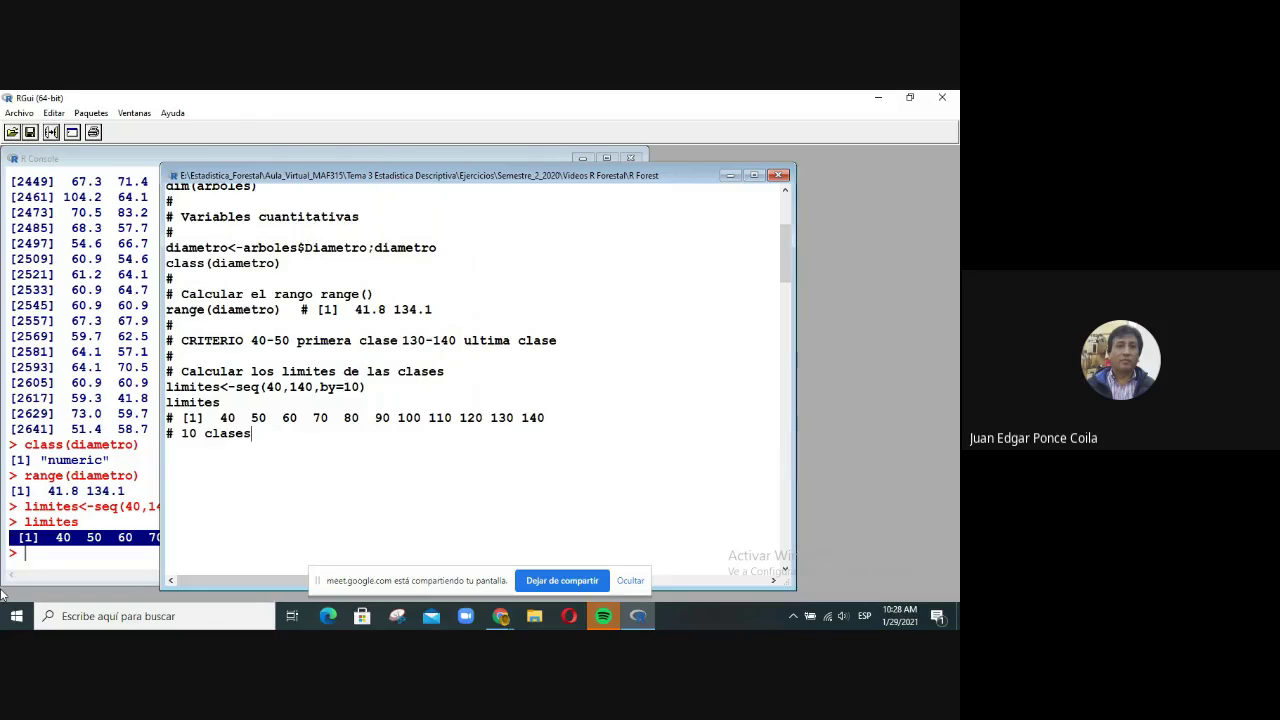
text(#)
key(Return)
text(# )
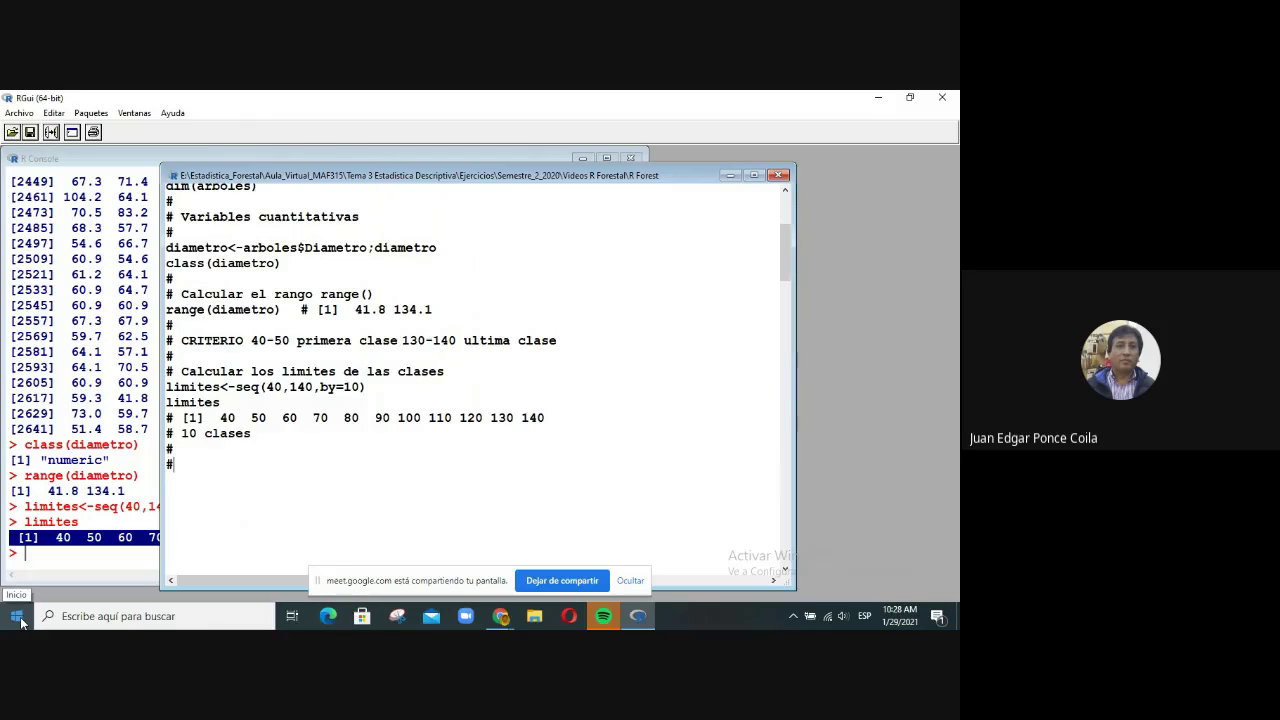
text(Calcular)
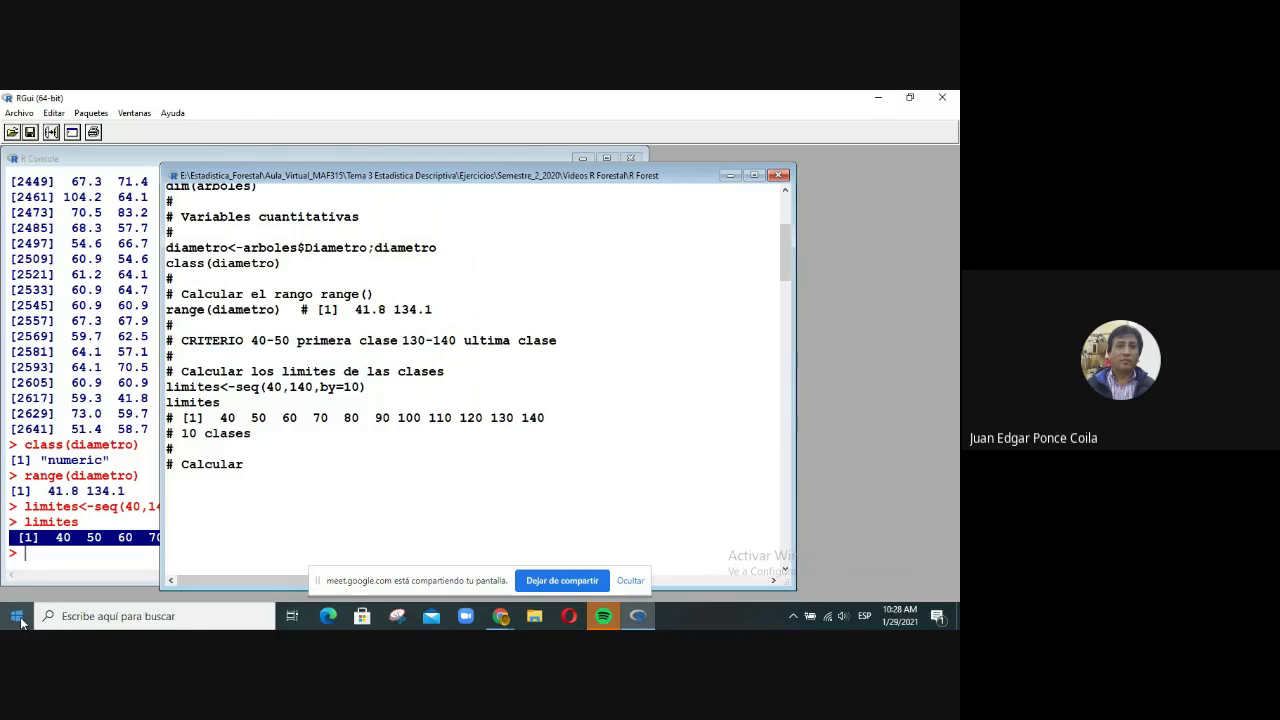
text(los datos de)
key(BackSpace)
key(BackSpace)
key(BackSpace)
key(BackSpace)
key(BackSpace)
key(BackSpace)
key(BackSpace)
key(BackSpace)
key(BackSpace)
key(BackSpace)
key(BackSpace)
key(BackSpace)
key(BackSpace)
key(BackSpace)
key(BackSpace)
key(BackSpace)
key(BackSpace)
key(BackSpace)
key(BackSpace)
key(BackSpace)
Step: Complete the last comment line so it reads "# Clasificar los datos del diametro en base los limites"
text(lasificar los datos del)
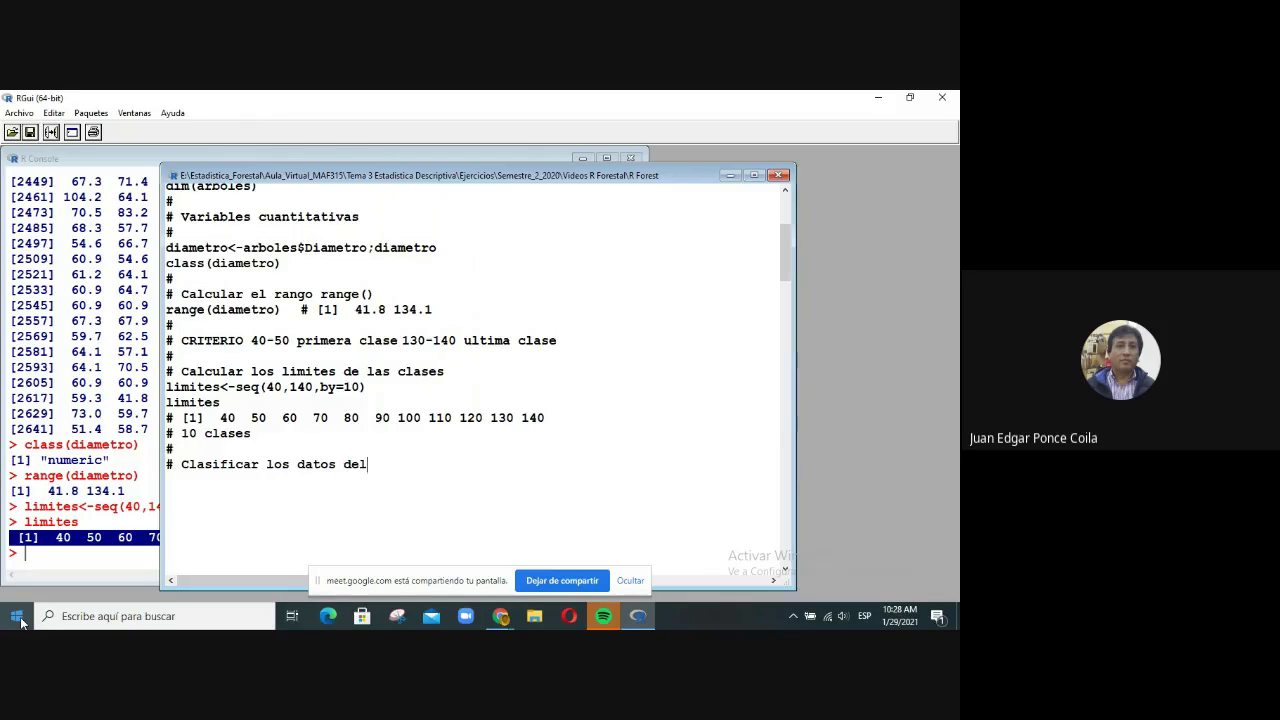
text( diametr)
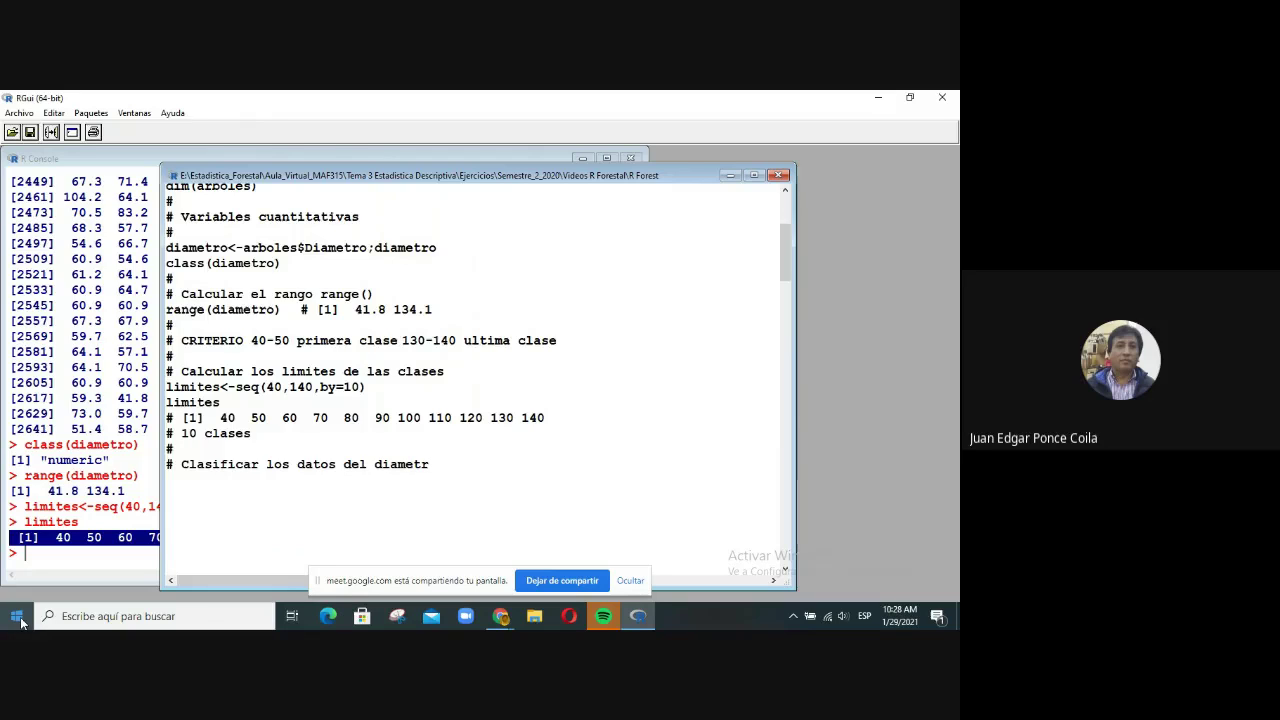
text(o en base la)
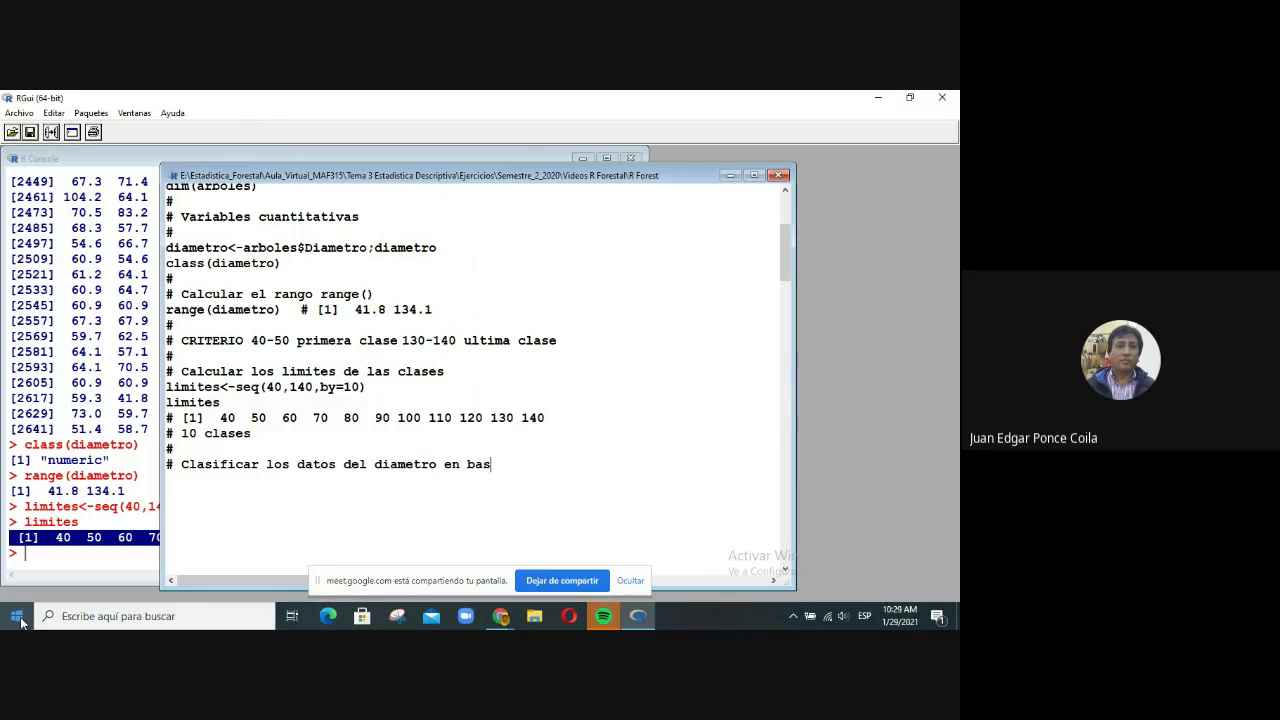
key(BackSpace)
key(BackSpace)
text(os limtes)
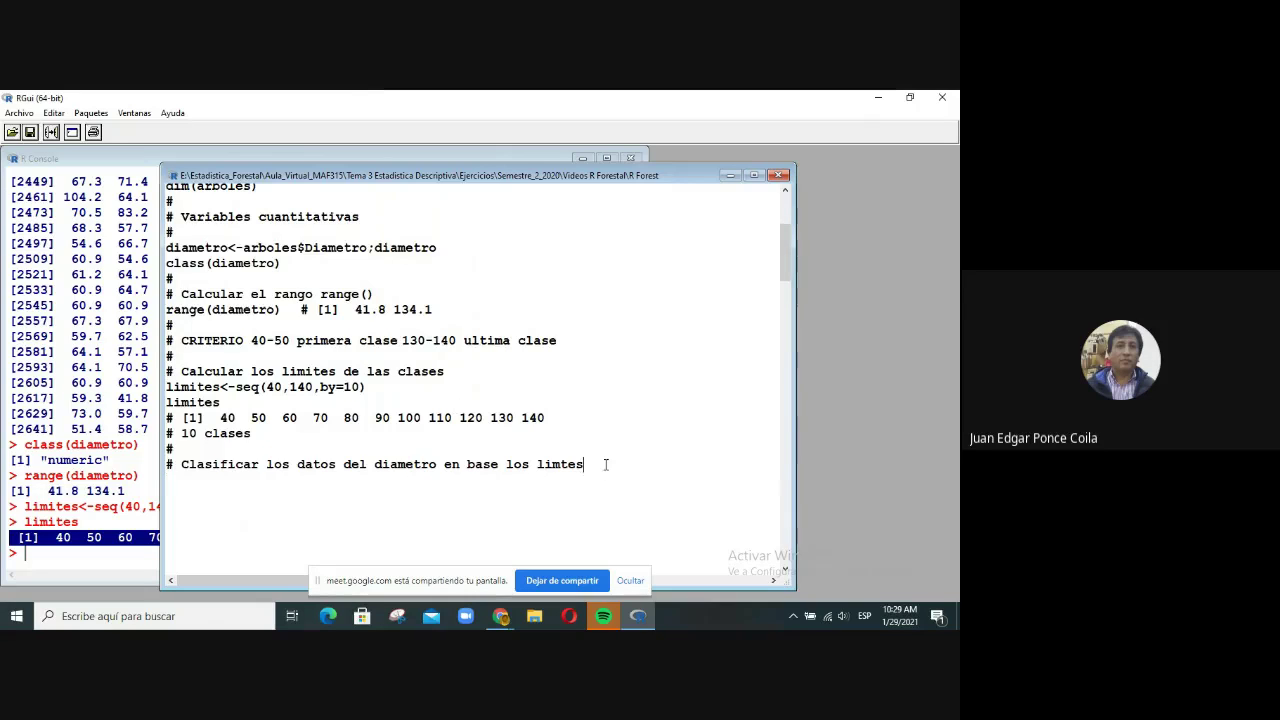
click(561, 464)
text(i)
key(End)
Step: Add the comment "# Utilizando la funcion cut()" on a new line below the classification heading
key(Return)
text(# Utilizando la)
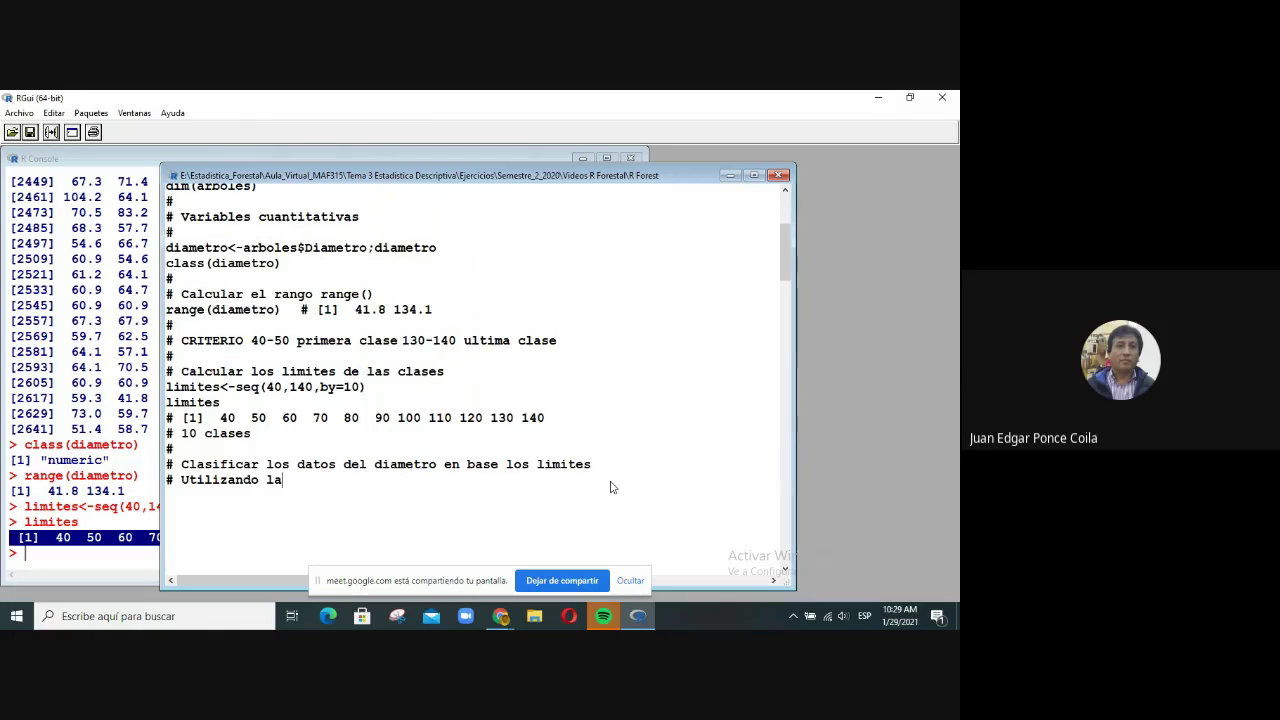
text( funcion cut())
Step: Add the line diametro.corte<-cut(diametro,limites,right=T) below the cut() comment
text(diam)
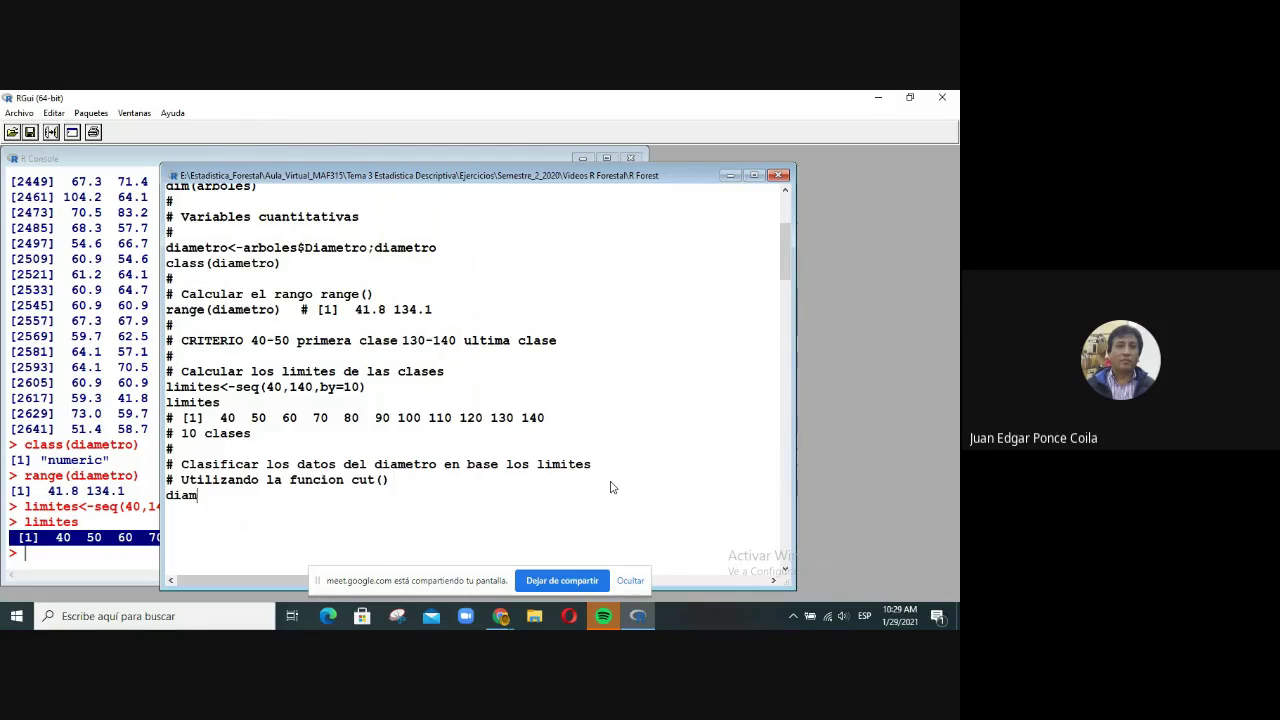
text(etro.)
text(corte<-cut()
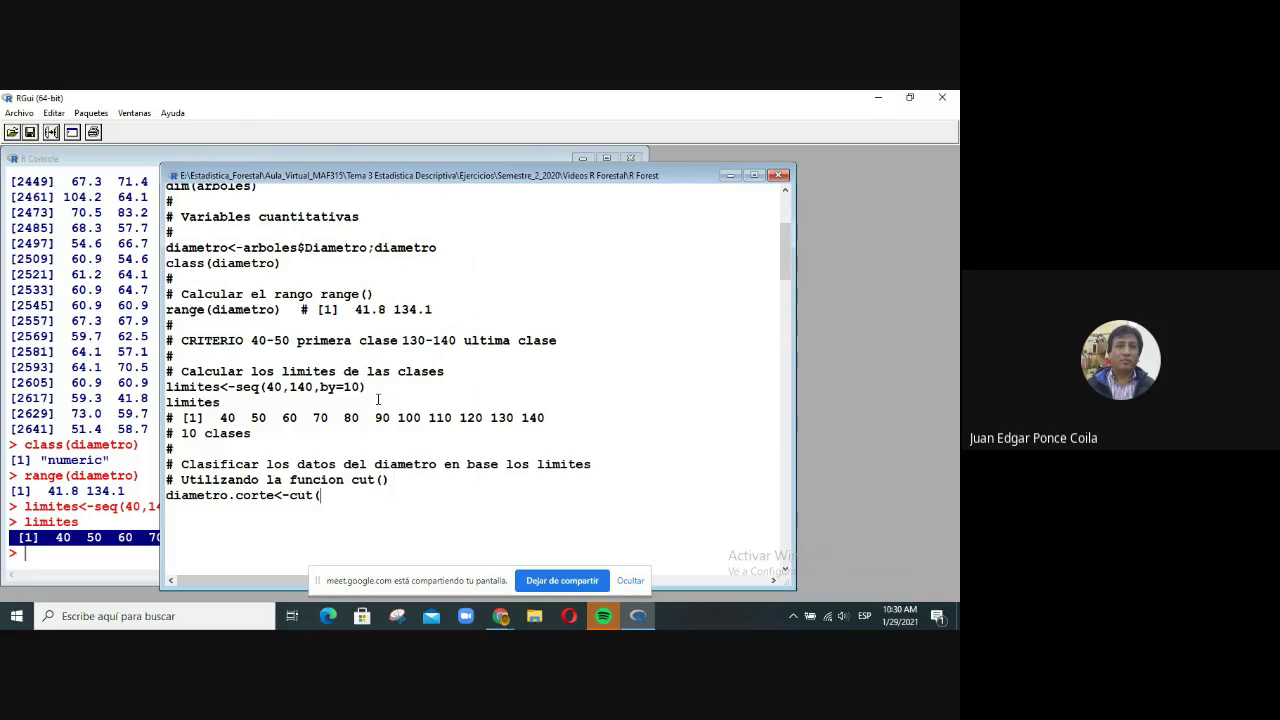
text(diametro,limites)
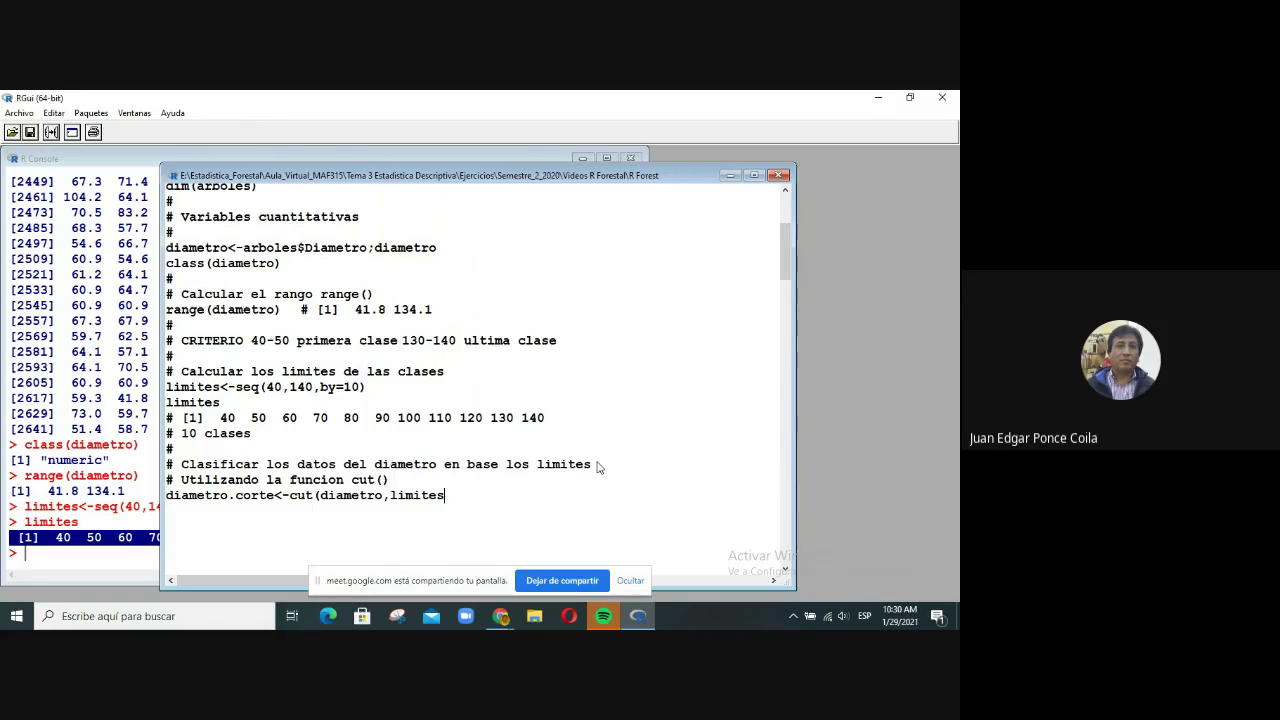
text(,)
text(rigth)
key(BackSpace)
key(BackSpace)
text(ht=)
text(T)
text())
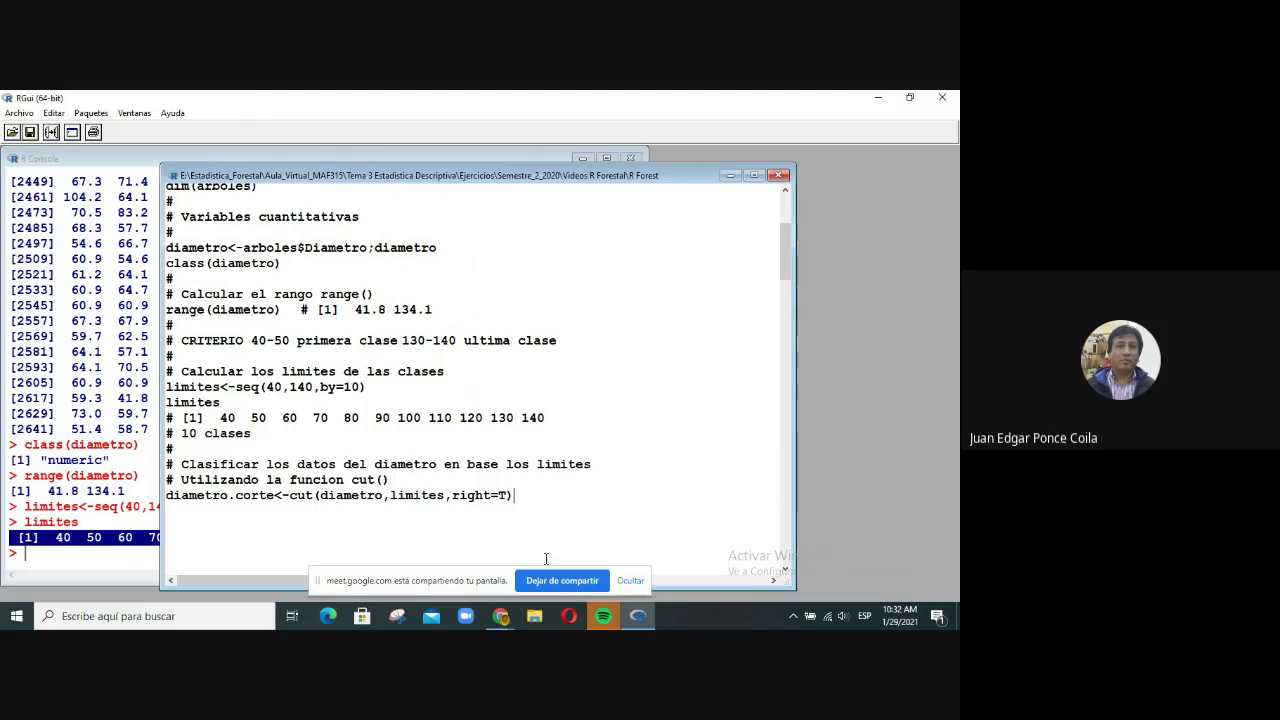
Step: Clear all previous output from the R console
drag(532, 499, 215, 483)
click(58, 350)
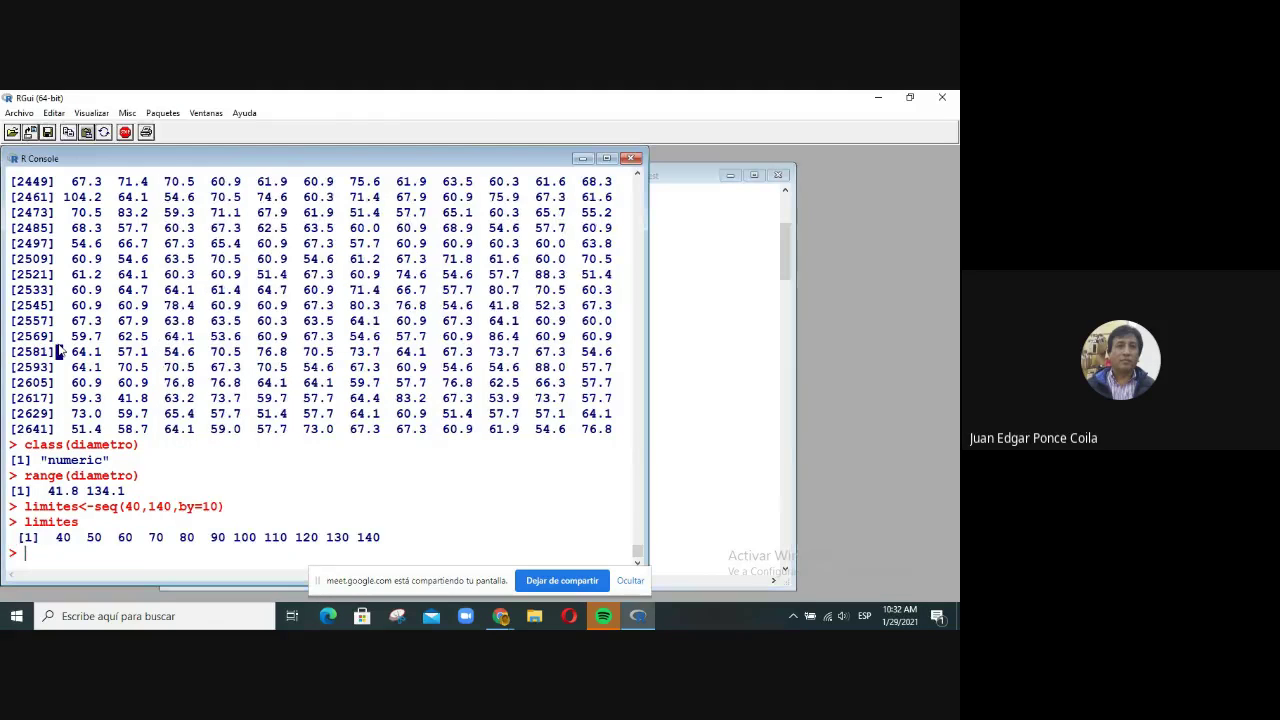
key(ctrl+l)
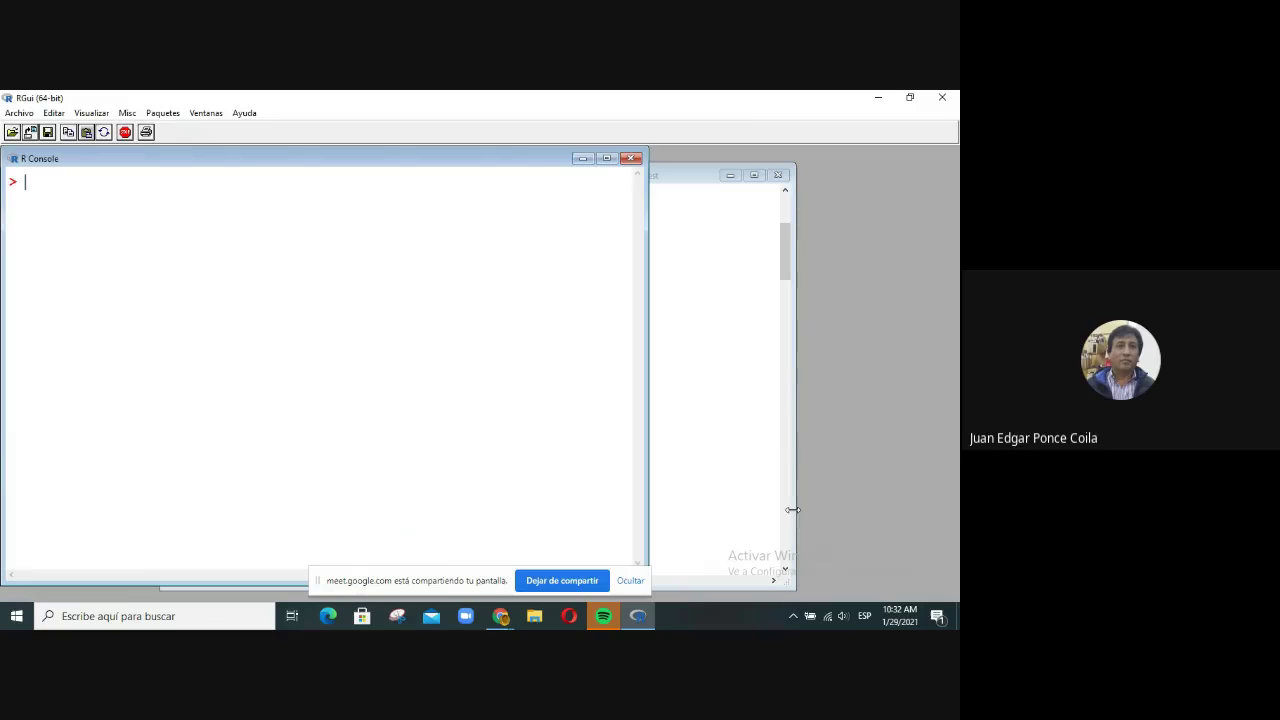
Step: Run the "# Utilizando la funcion cut()" comment together with the diametro.corte line from the script
click(658, 437)
mouse_move(523, 495)
mouse_down()
mouse_move(450, 495)
mouse_move(518, 495)
mouse_up()
shift+click(163, 480)
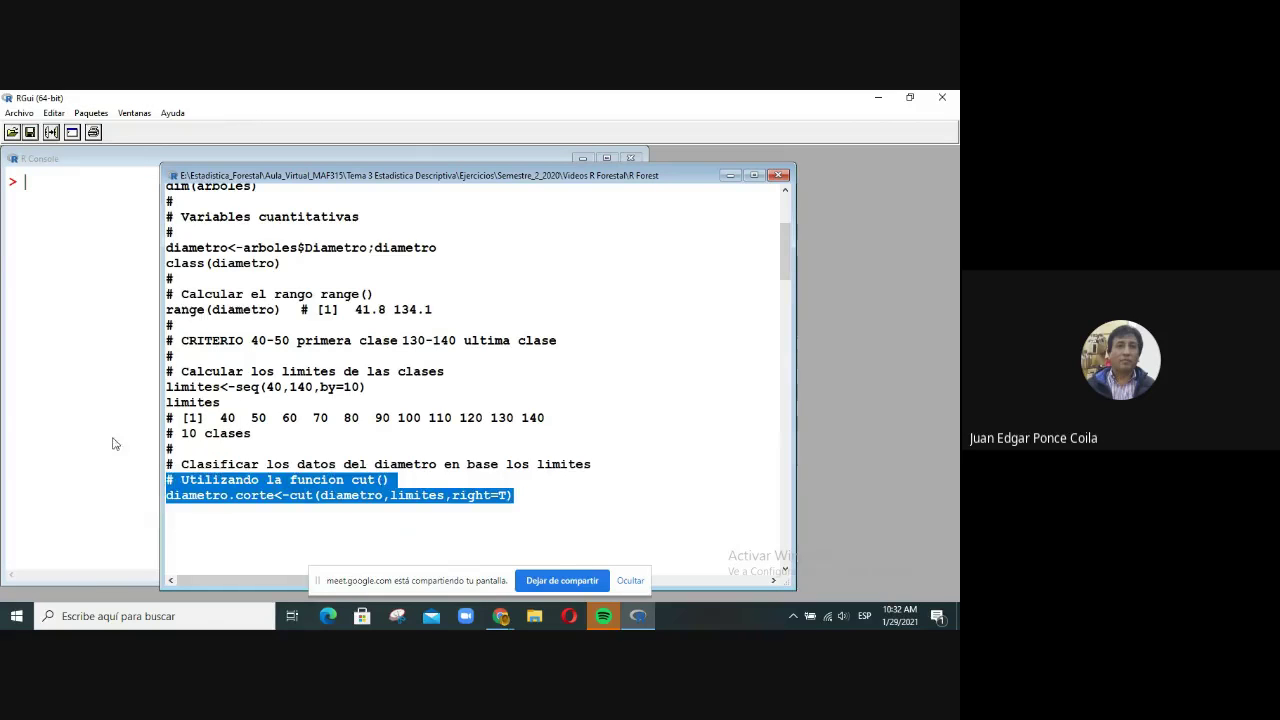
click(51, 133)
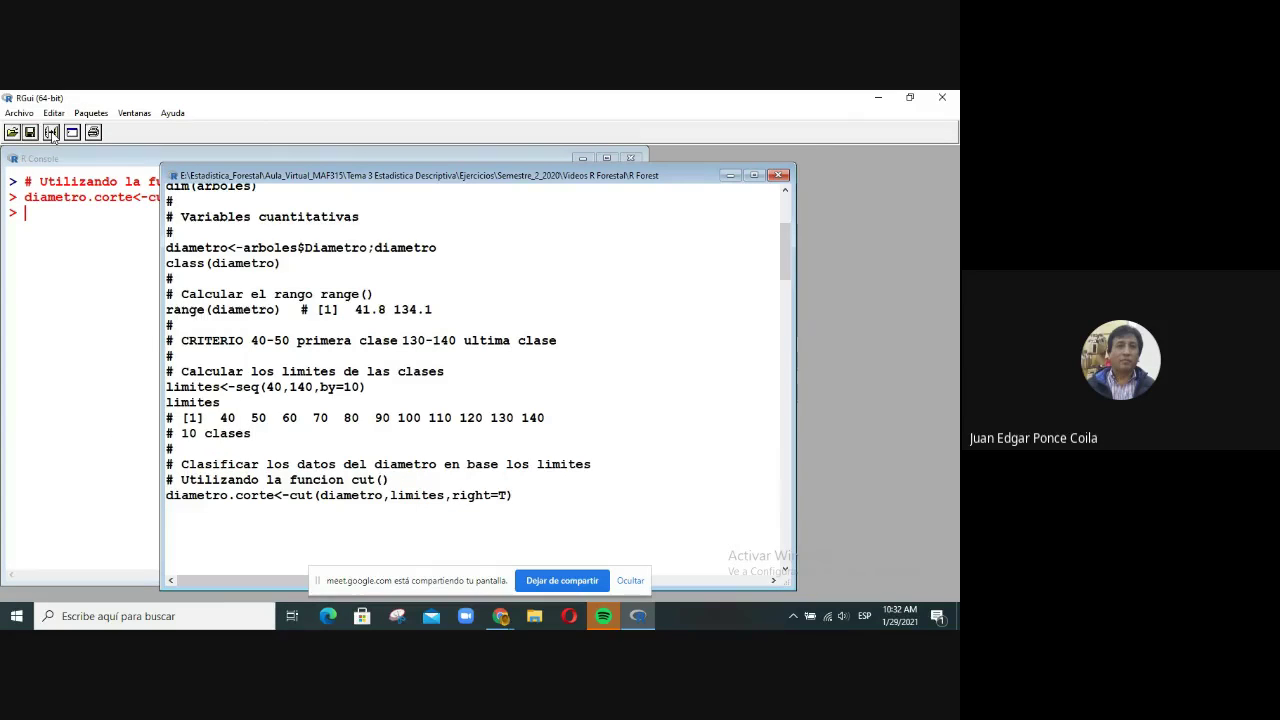
Step: Print diametro.corte in the console and view the class intervals from the first entry
click(28, 222)
text(diametr)
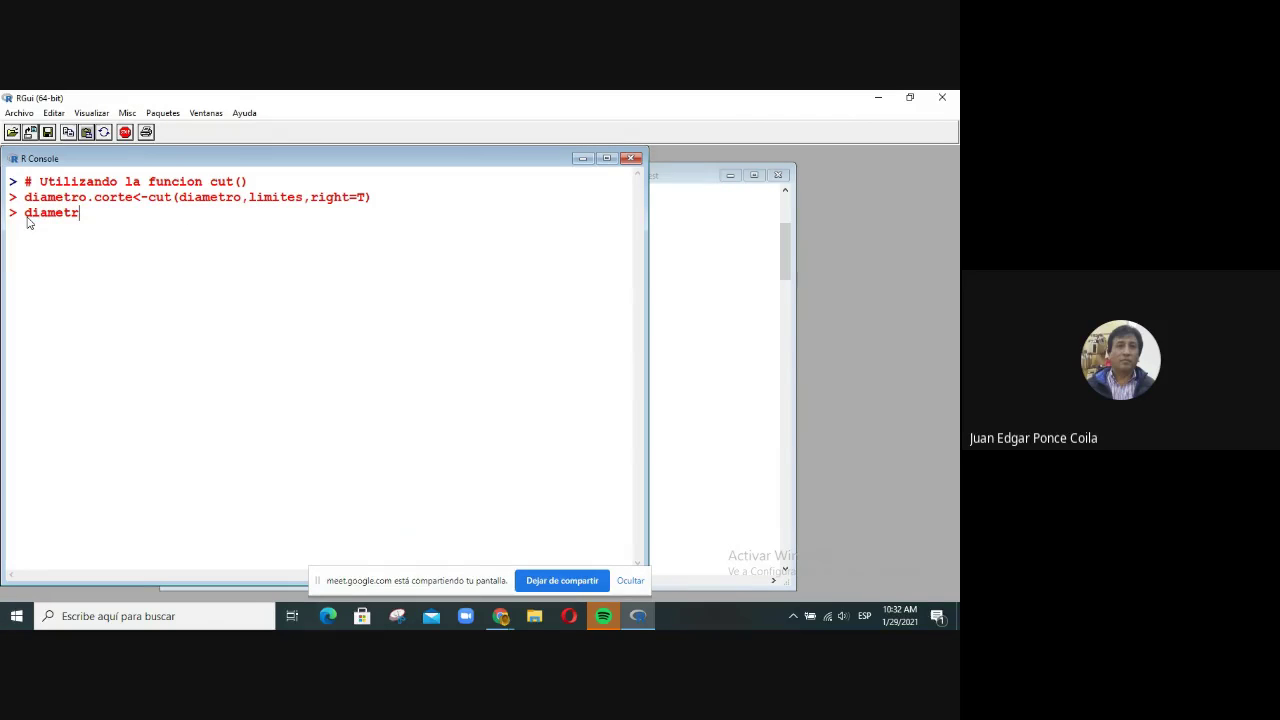
text(o.corte)
key(Return)
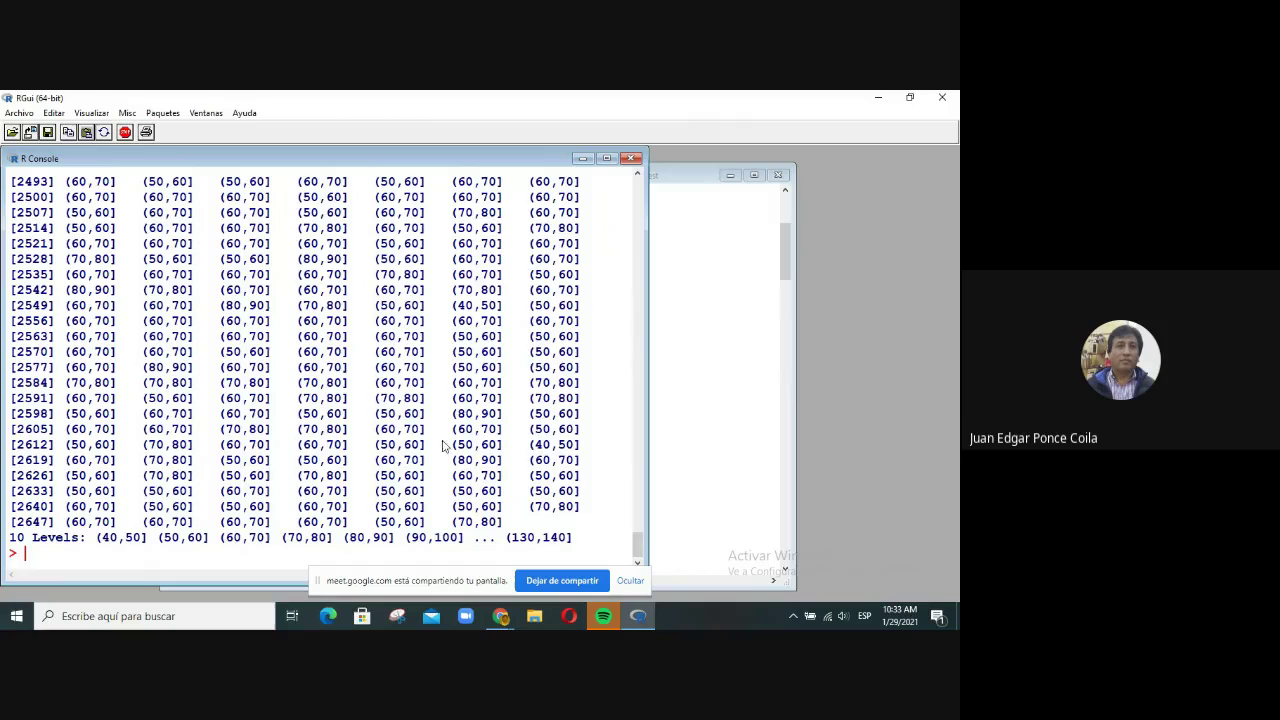
scroll(393, 403, up, 5)
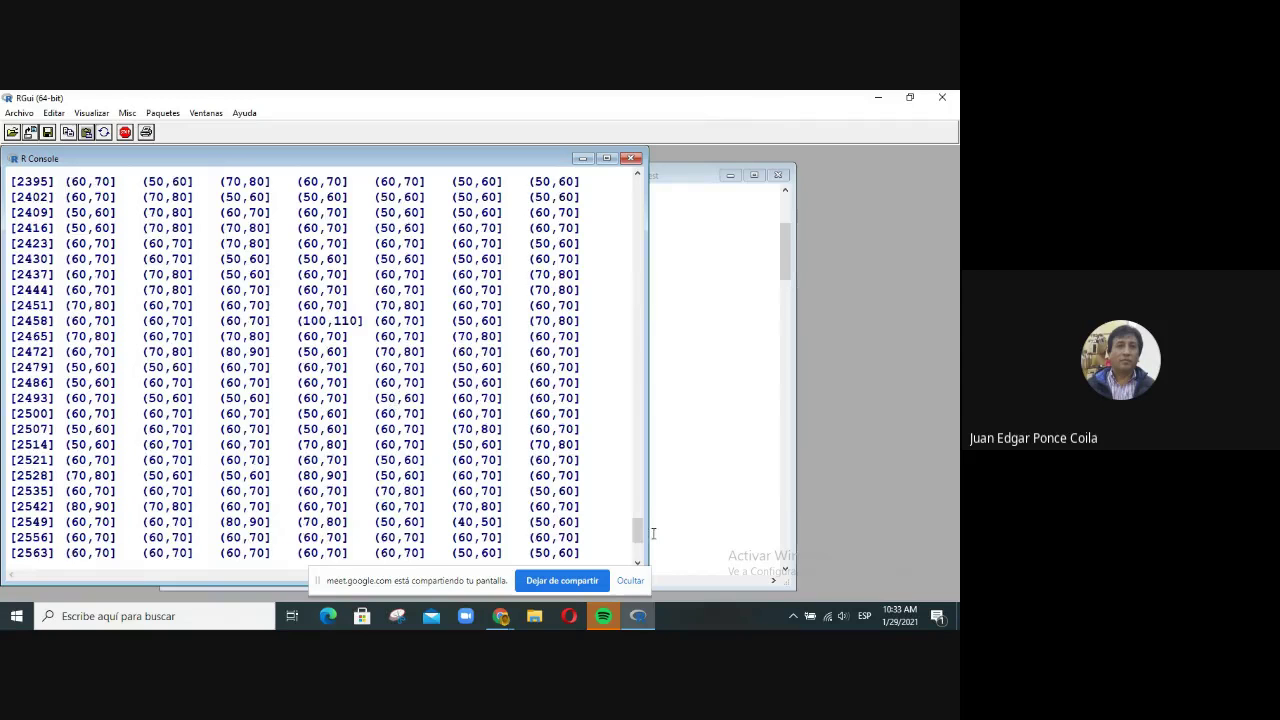
drag(637, 533, 637, 190)
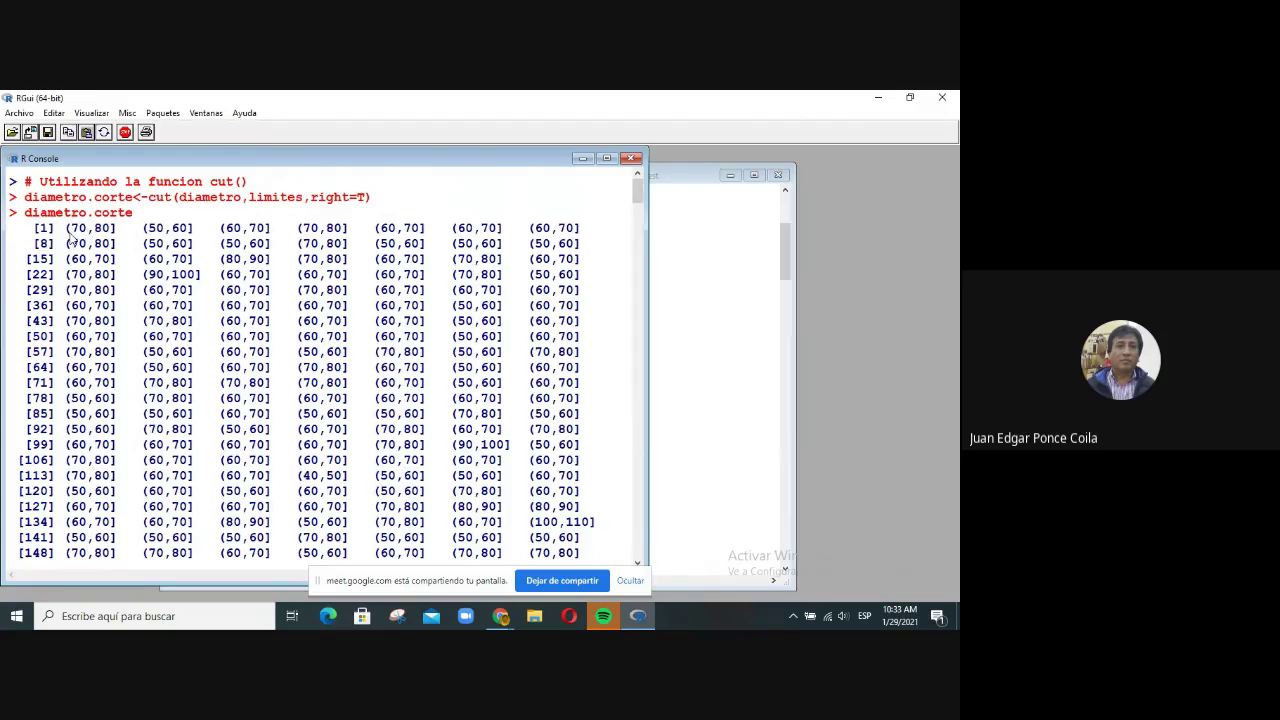
Step: Run the script's print(arboles) line and view the first records of the printed table in the console
click(715, 312)
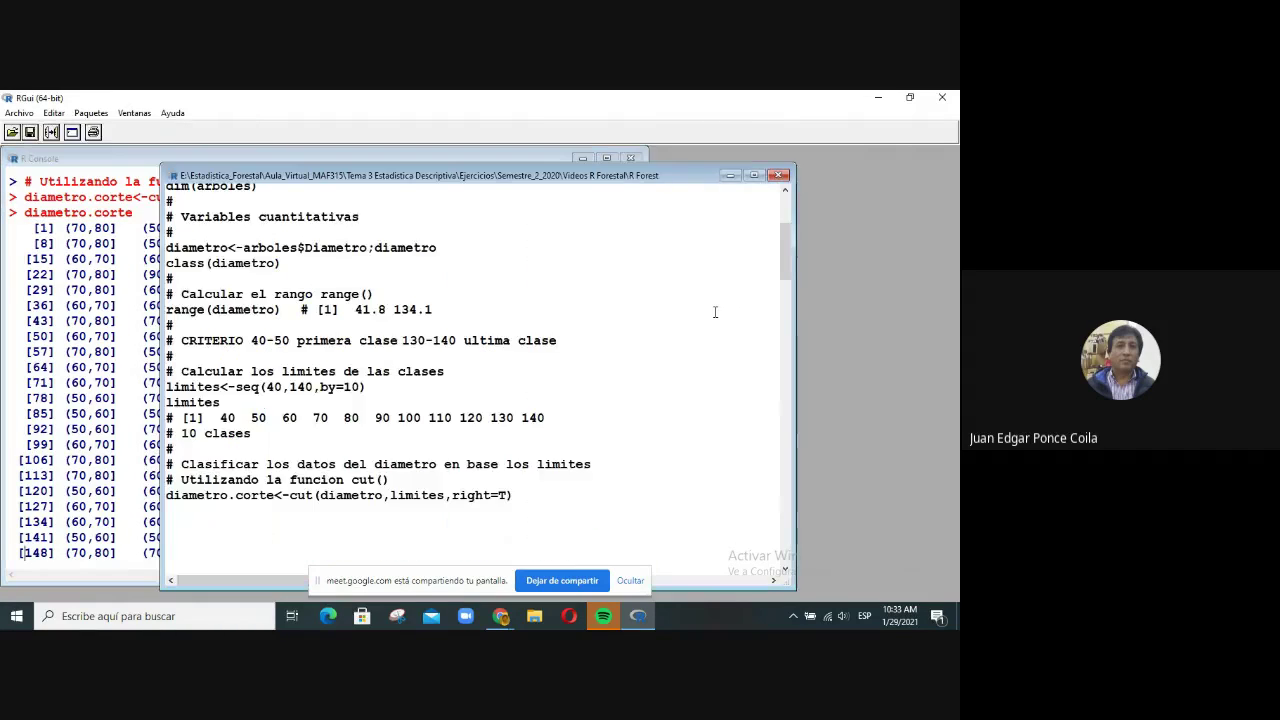
scroll(715, 312, up, 4)
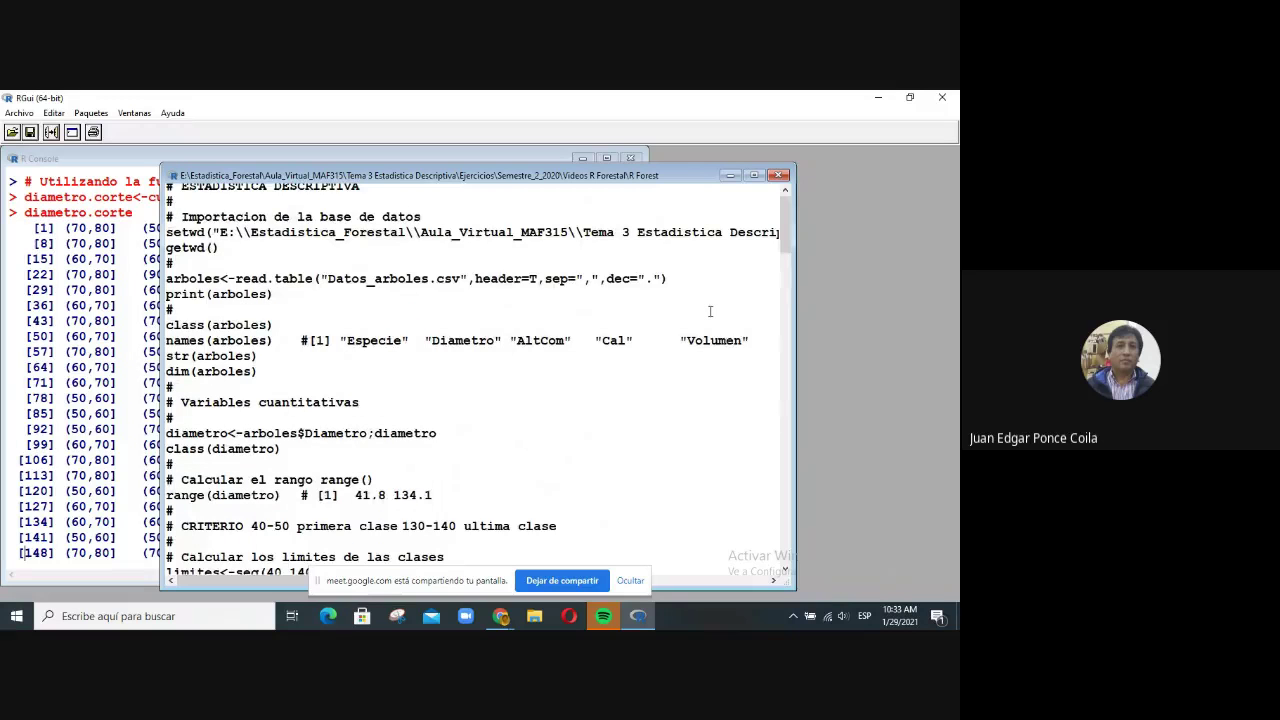
scroll(710, 312, down, 9)
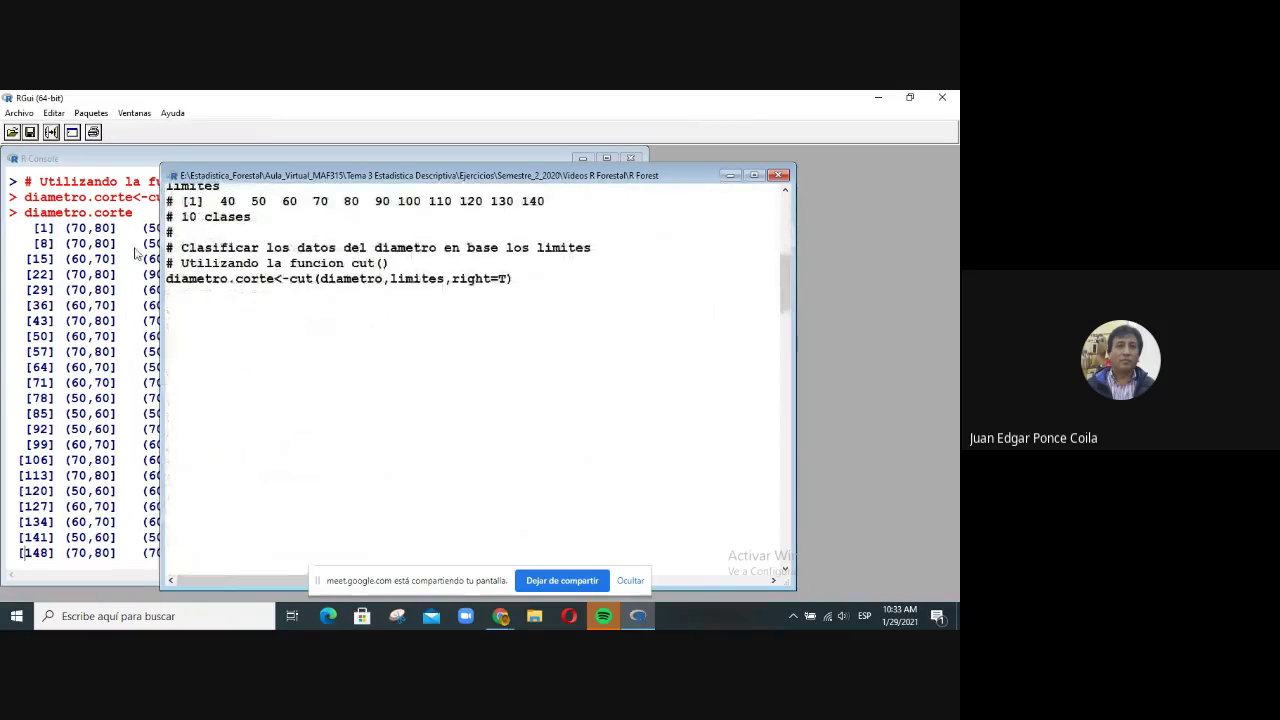
scroll(648, 346, up, 9)
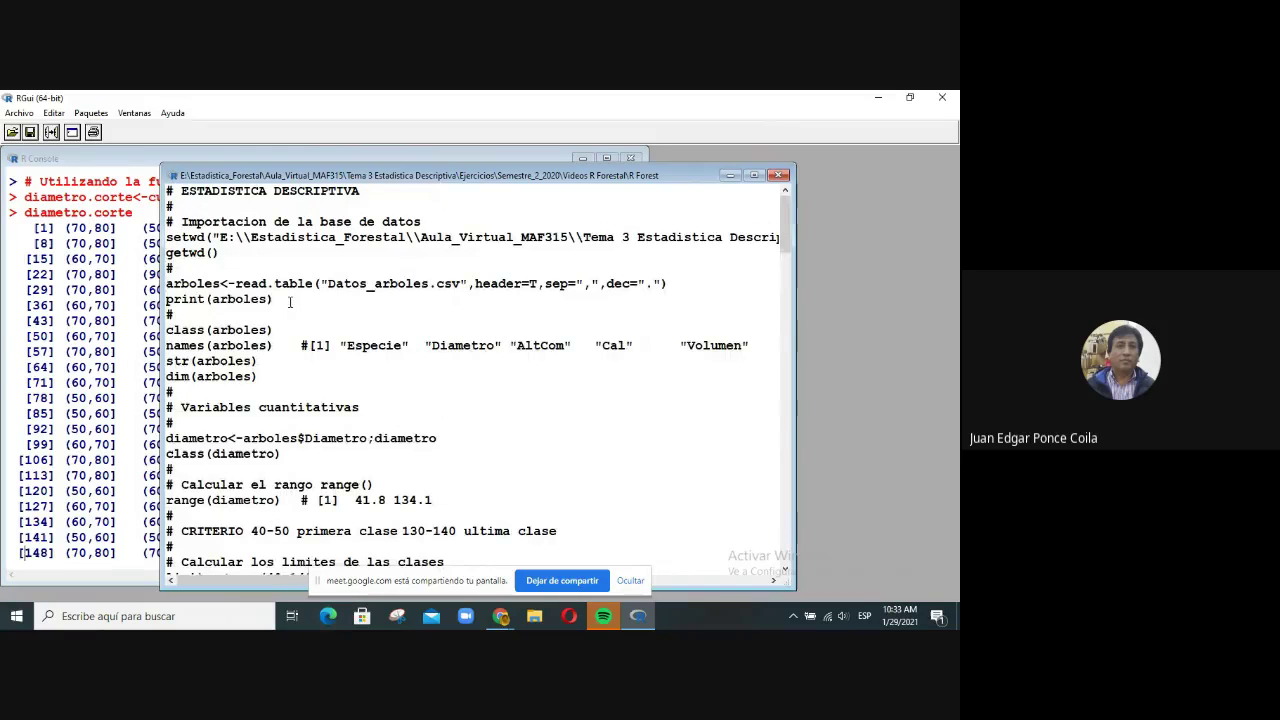
drag(292, 300, 143, 291)
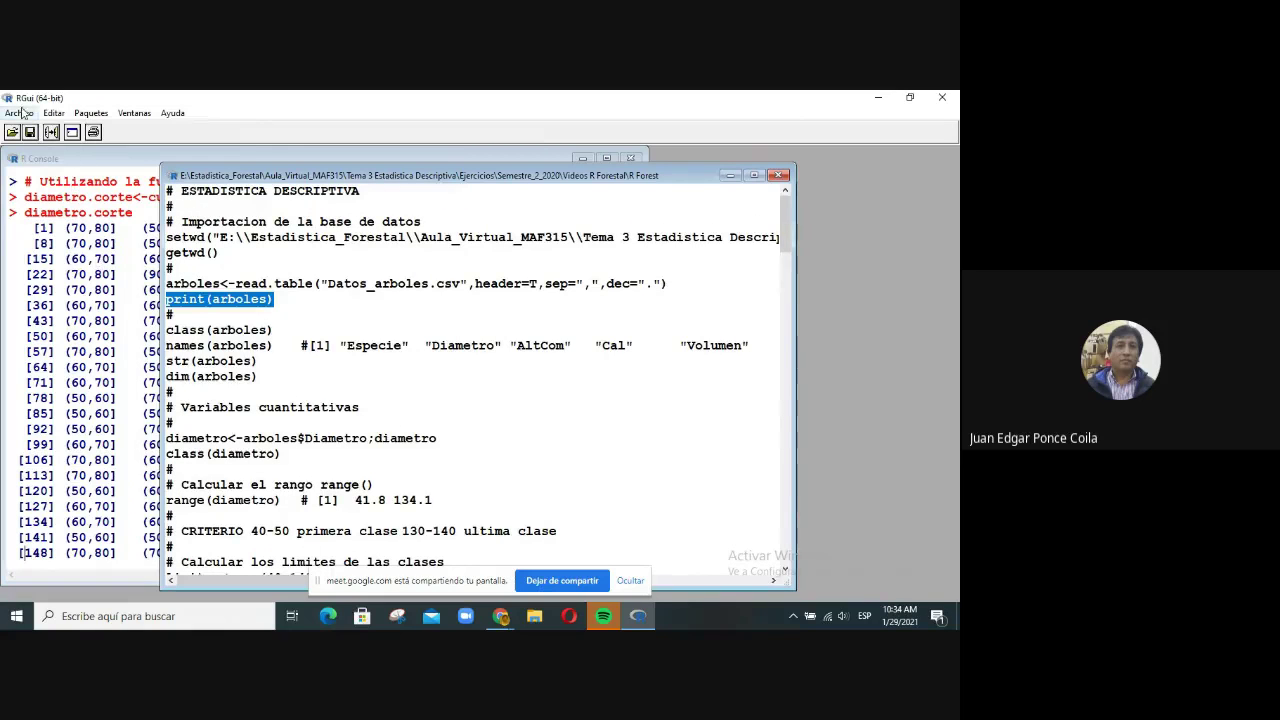
click(51, 132)
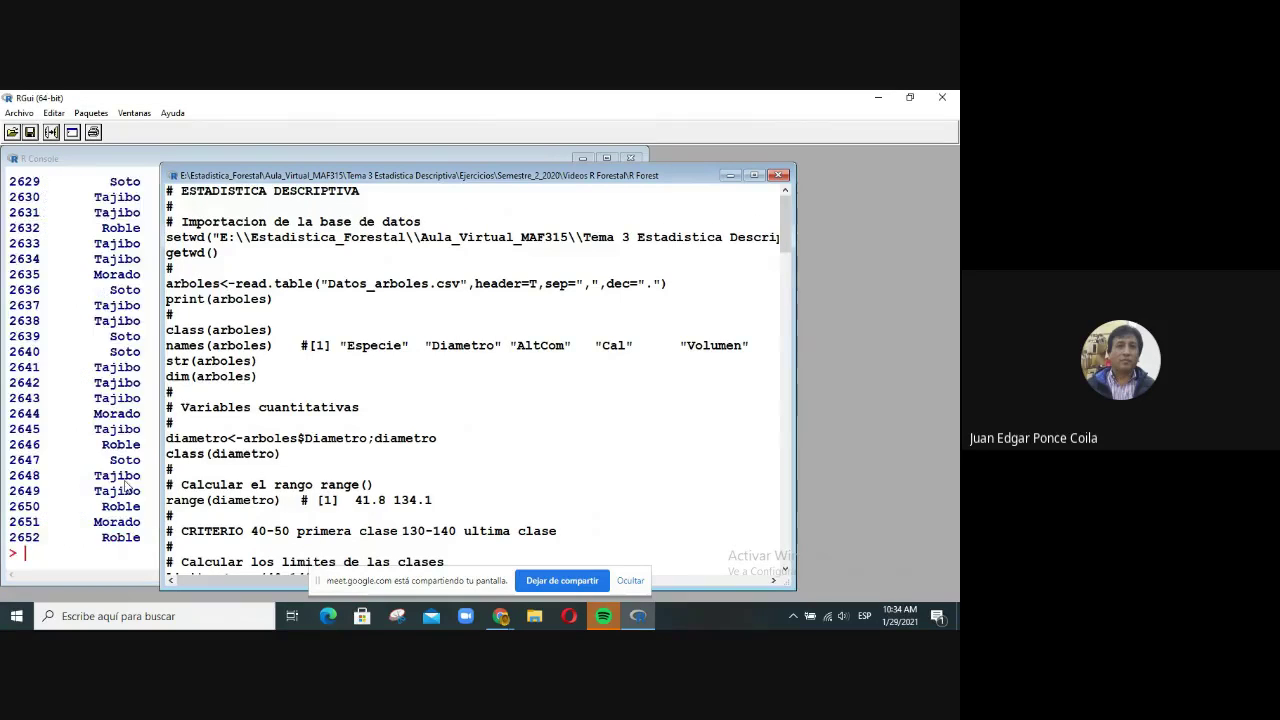
scroll(126, 485, up, 4)
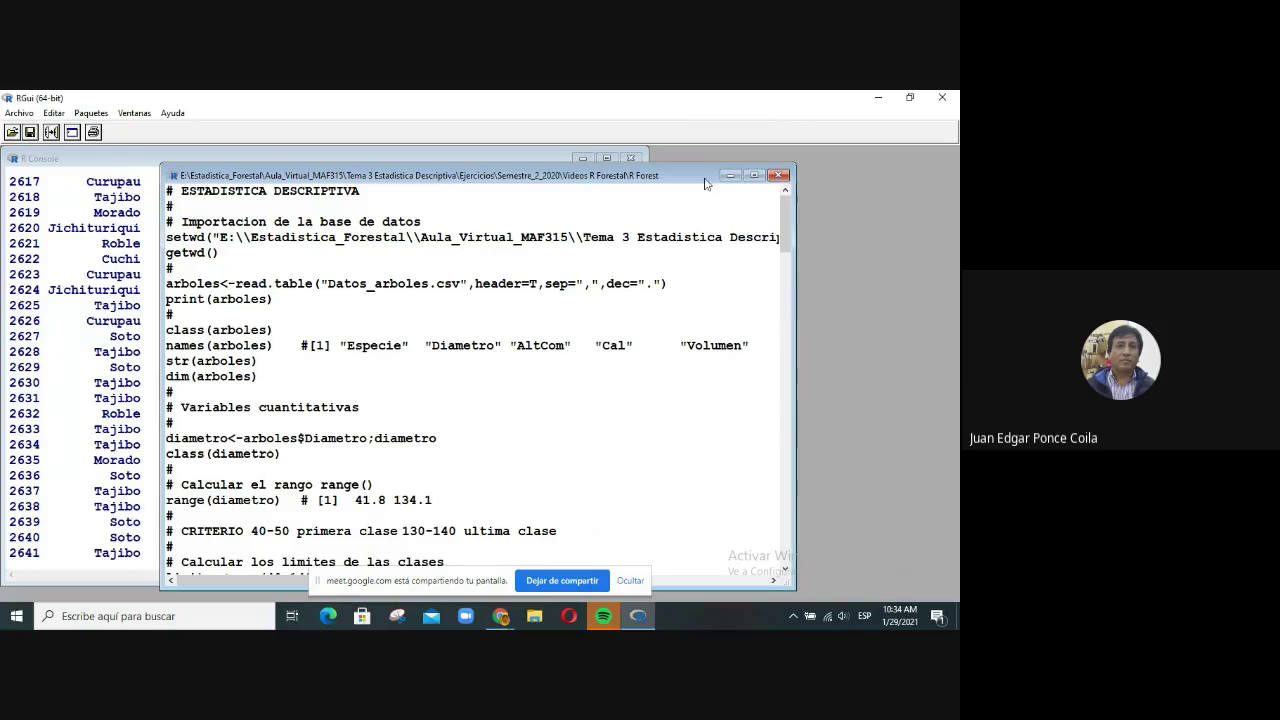
click(425, 160)
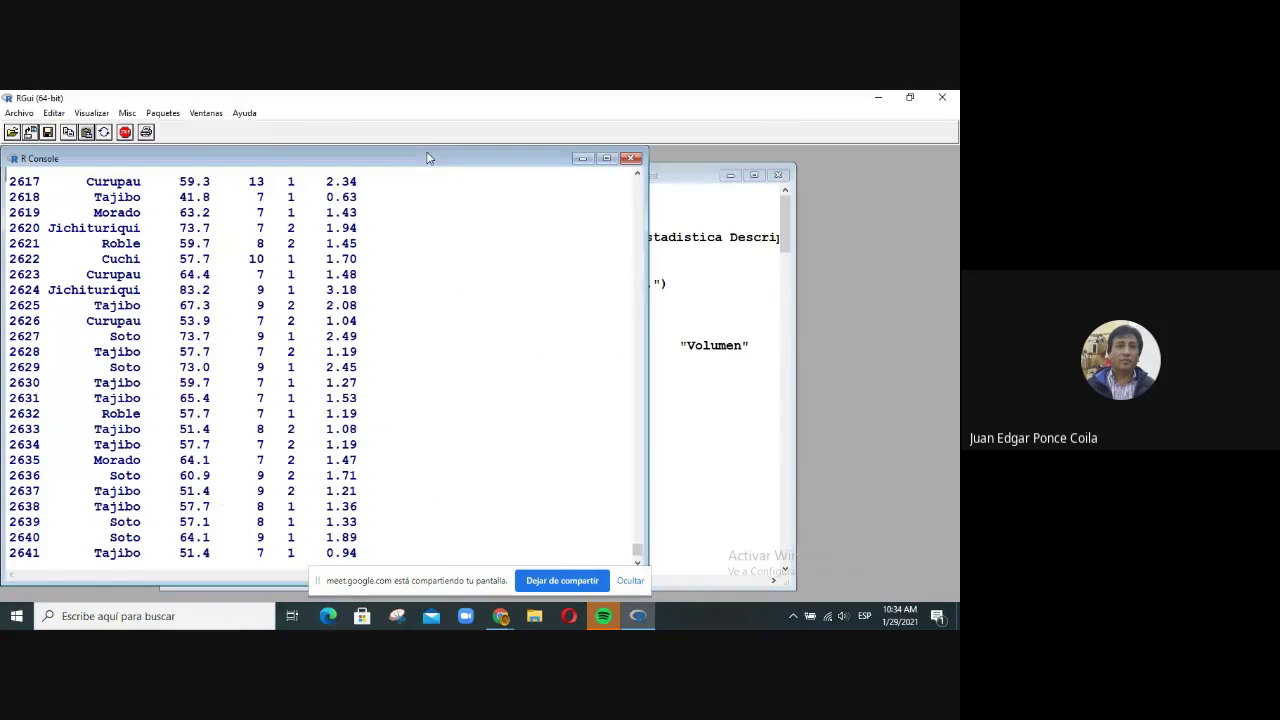
drag(637, 553, 617, 234)
scroll(490, 300, down, 1)
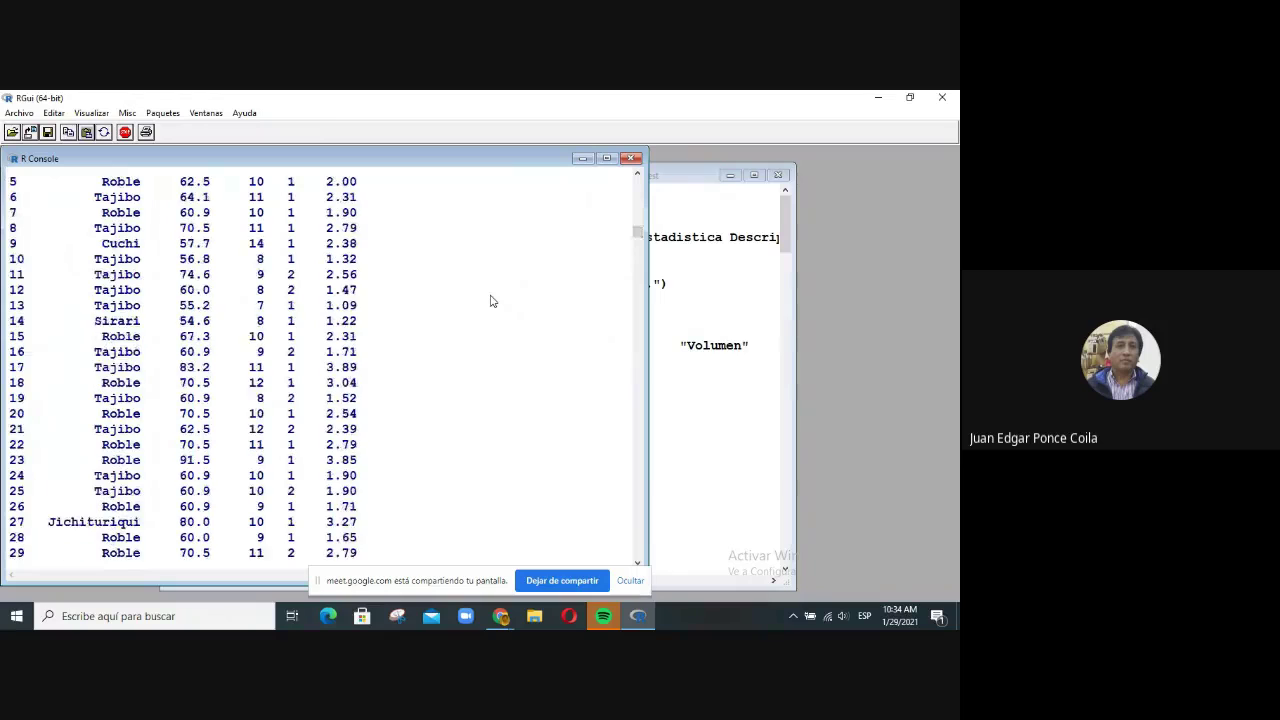
scroll(490, 300, up, 2)
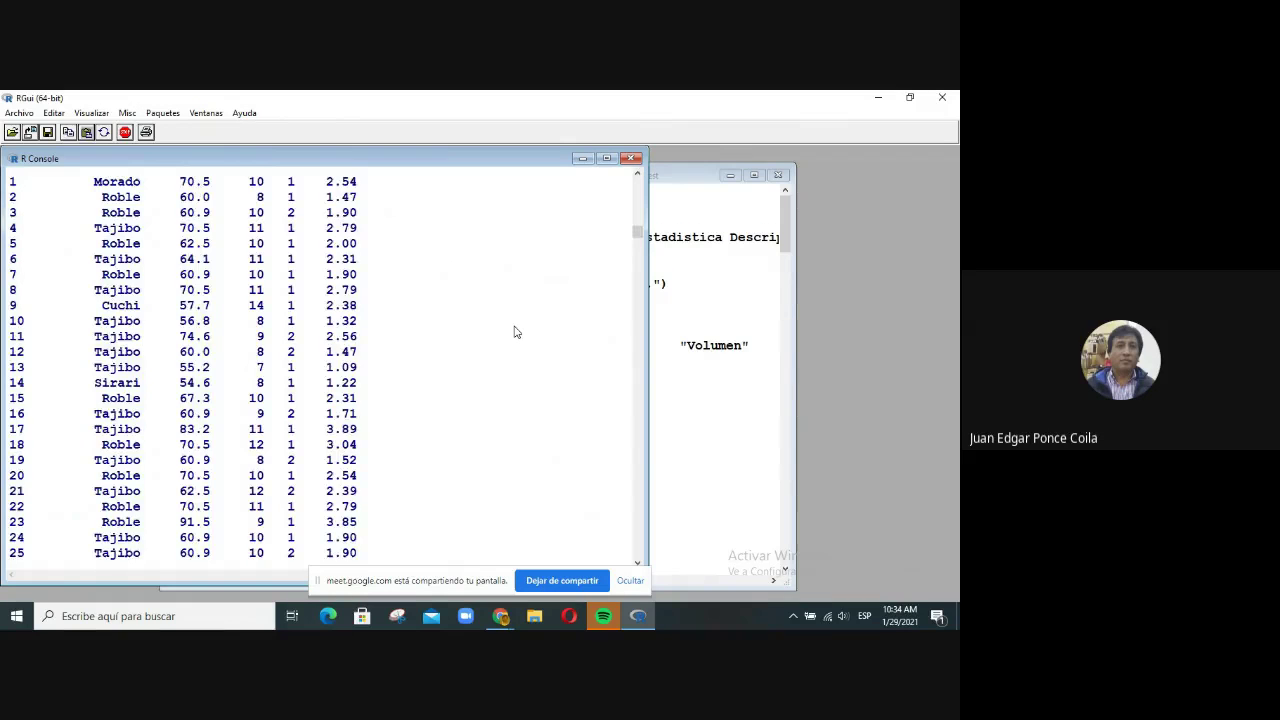
Step: Clear the R console and add a diametro.corte line to the script below the cut() assignment
key(ctrl+l)
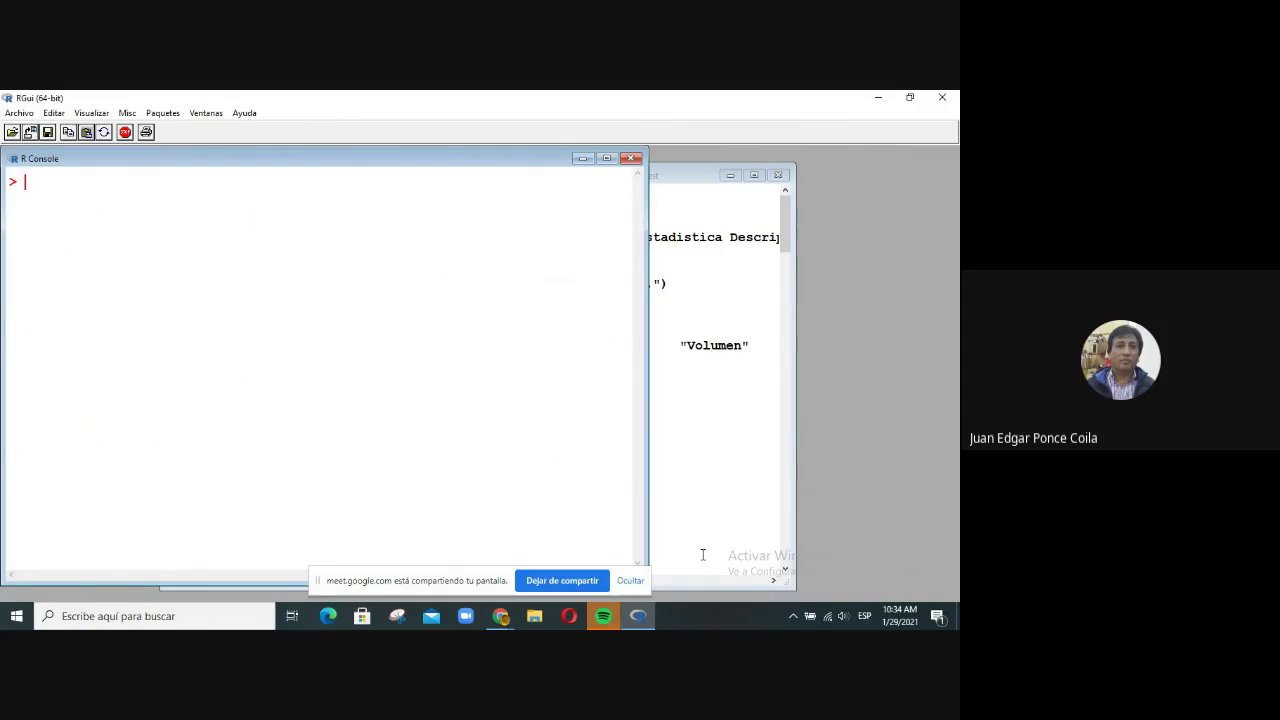
click(703, 554)
scroll(676, 455, down, 6)
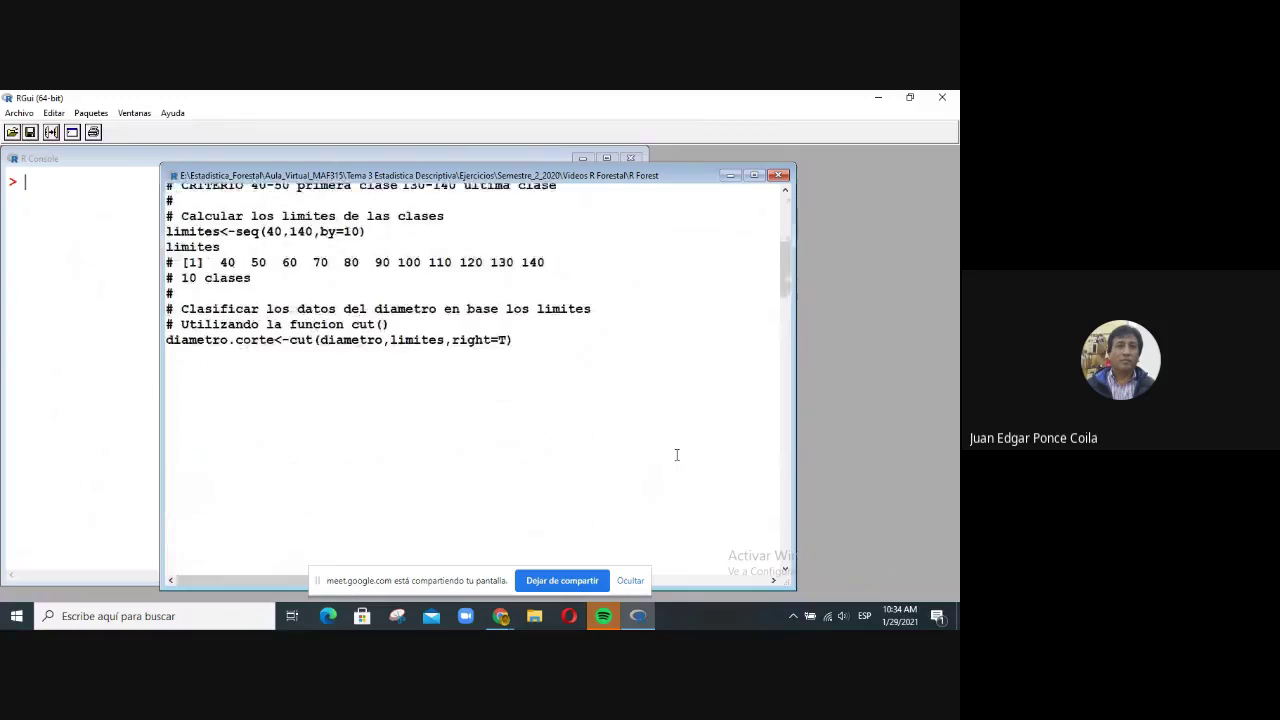
scroll(676, 455, down, 1)
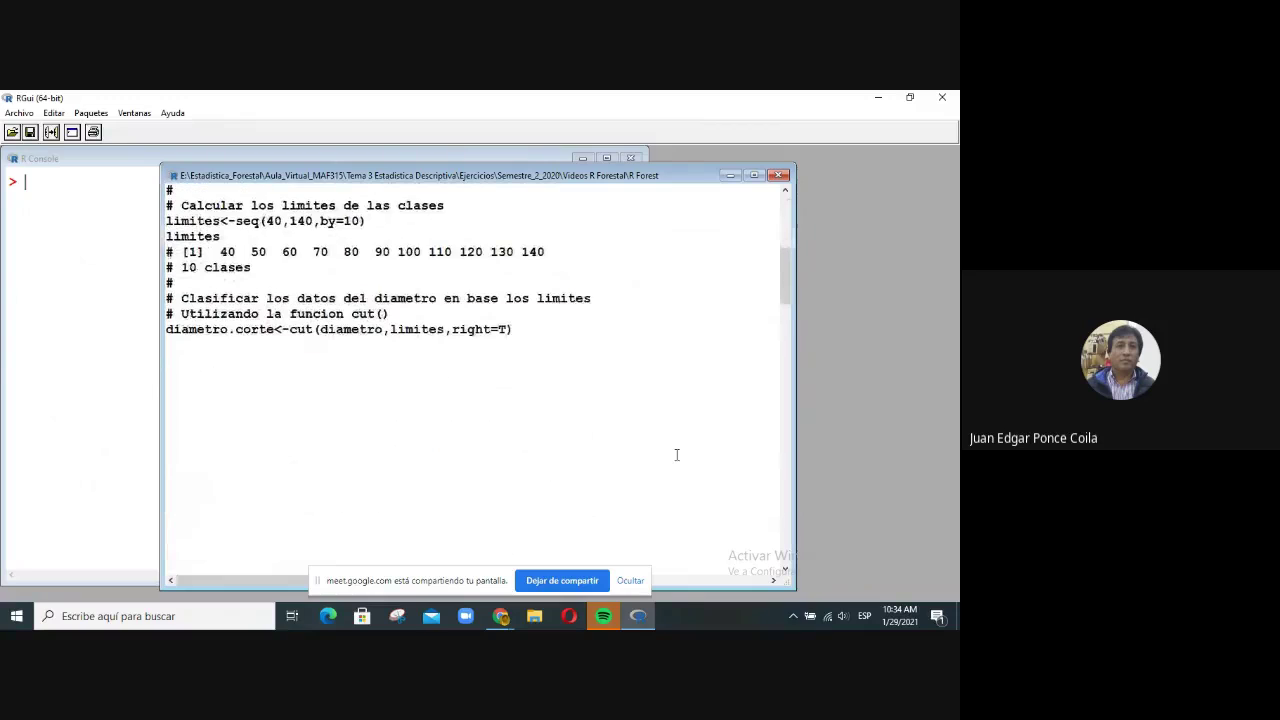
click(416, 430)
text(dimetro.corte)
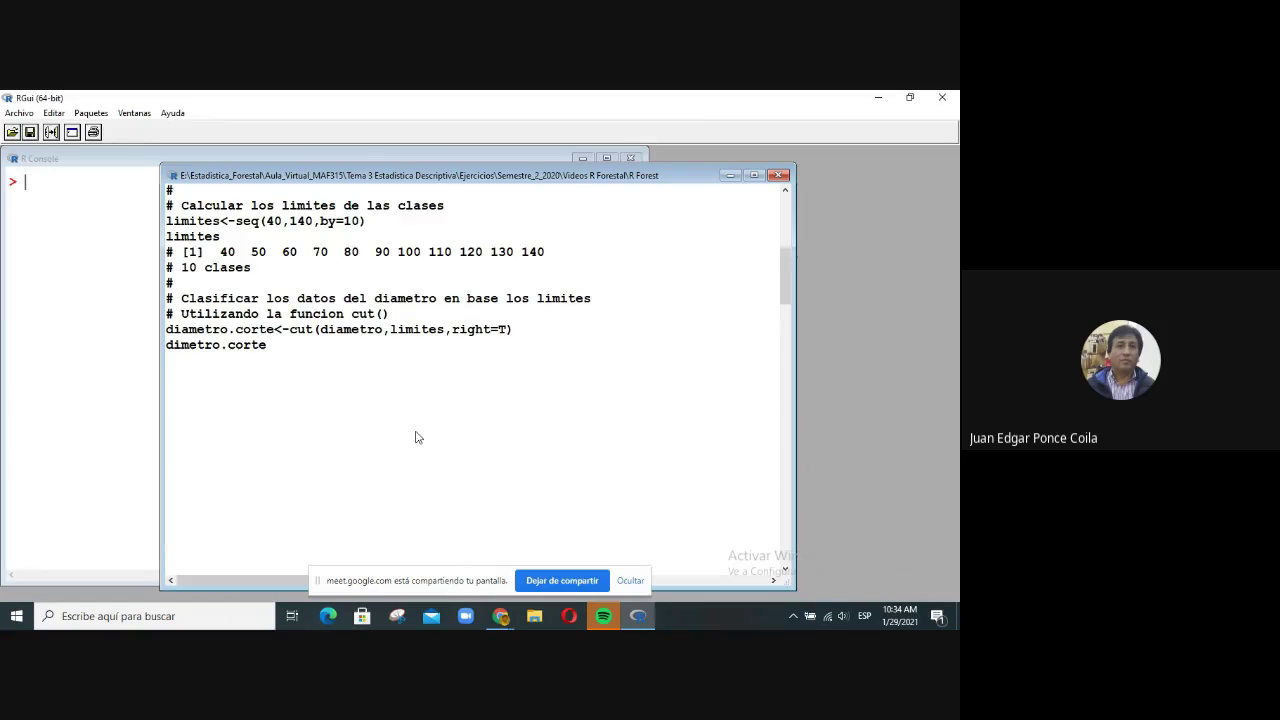
key(Left)
key(Left)
key(Left)
key(Left)
key(Left)
key(Left)
key(Left)
text(a)
key(Down)
key(Up)
key(Right)
key(Right)
key(Right)
Step: Add an empty "#" line and the comment "# Calcular la frecuencia absoluta del diametro" below diametro.corte
text(#)
key(Return)
text(# Calcular la frecuenci)
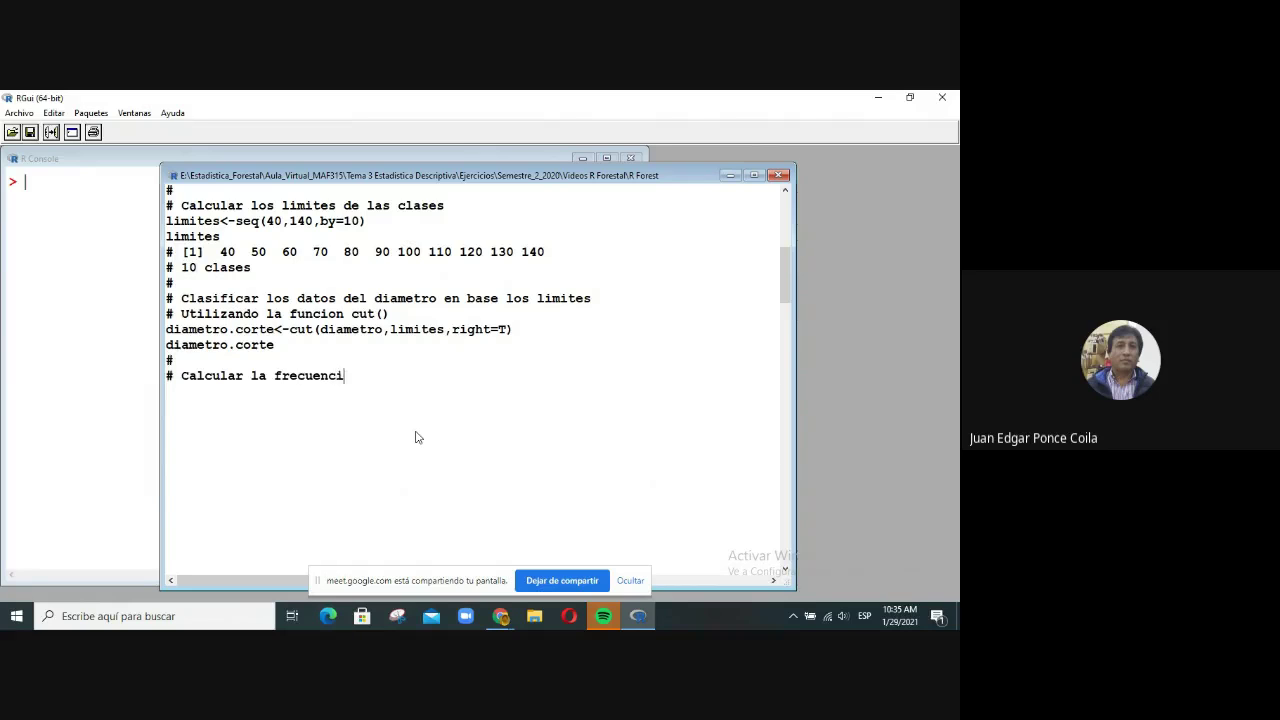
text(a absoluta del diametro)
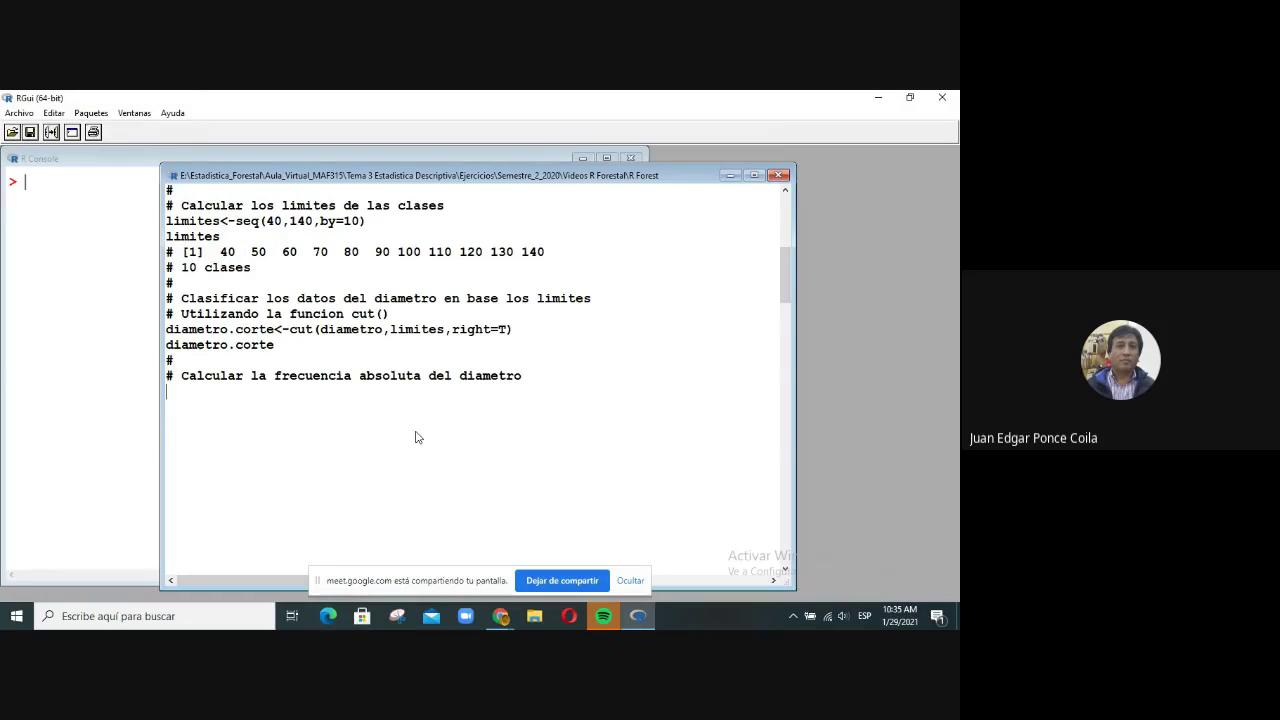
Step: Add the comment "# Utilizando la funcion table()" below the absolute frequency comment
text(# Ut)
key(BackSpace)
key(BackSpace)
text(Utilizando la f)
key(BackSpace)
text(fun)
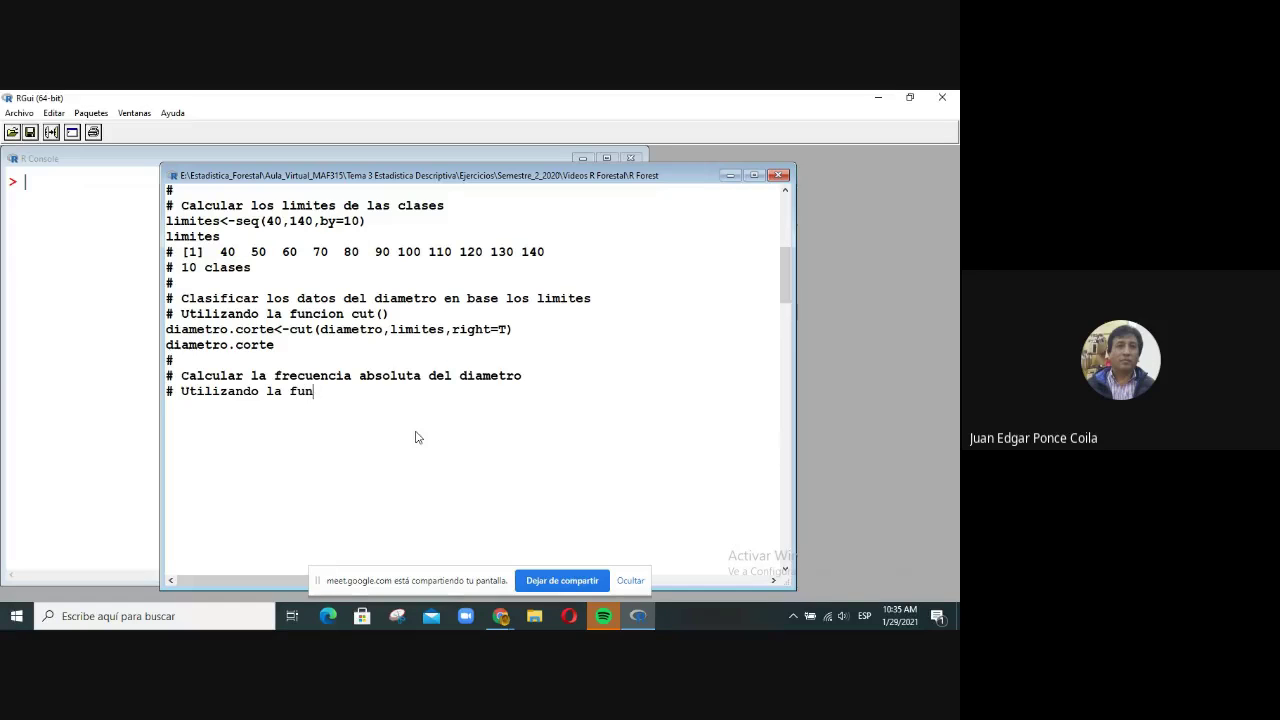
text(cion table())
key(Return)
Step: Write the lines diametro.frec<-table(diametro.corte) and diametro.frec, and run them together with the table() comment
text(diametro)
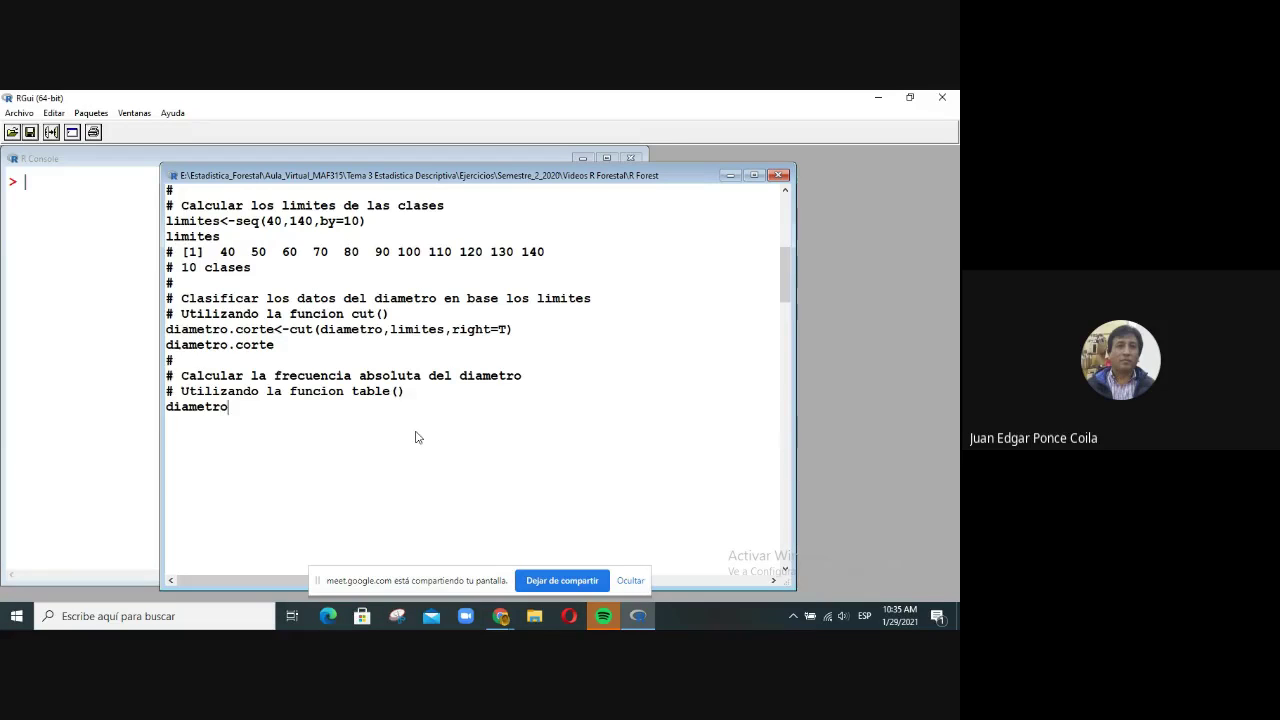
text(.frec)
text(<-table()
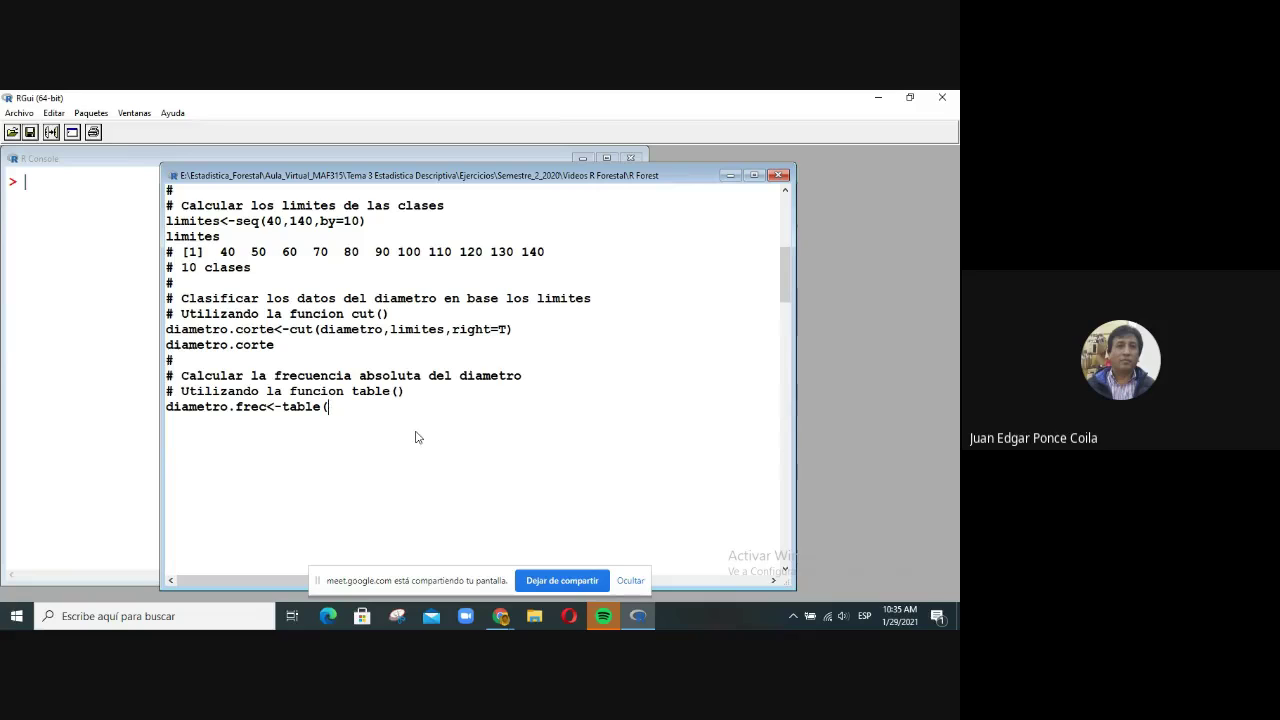
text(diametro.corte)
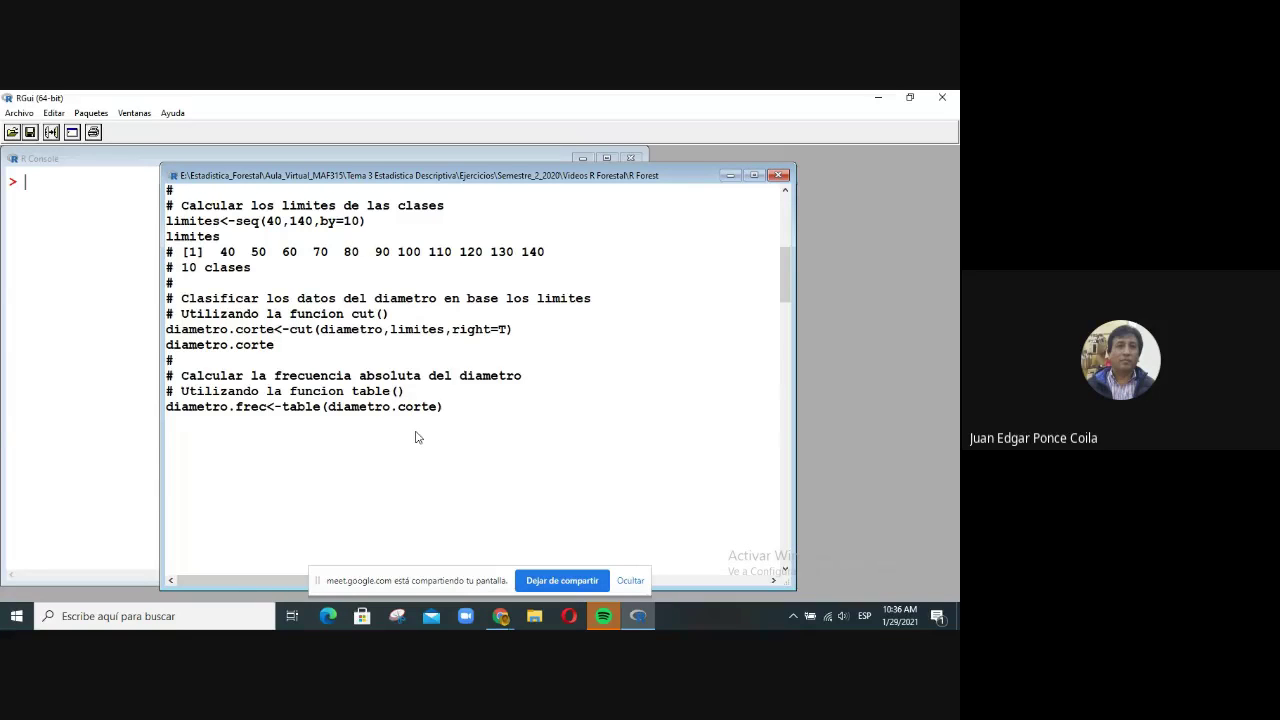
key(Return)
text(diametro.frec)
drag(267, 424, 166, 392)
key(ctrl+r)
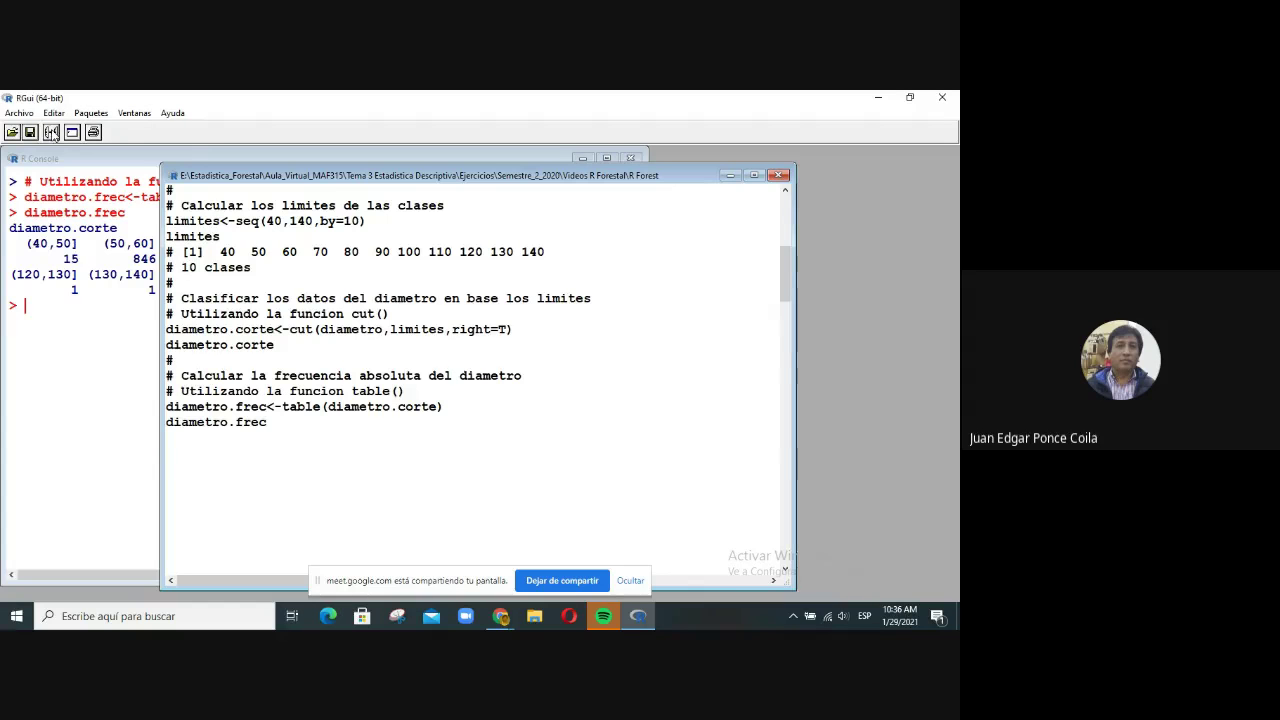
Step: Copy the frequency table printed in the console, including its diametro.corte heading, into the script below diametro.frec
click(87, 341)
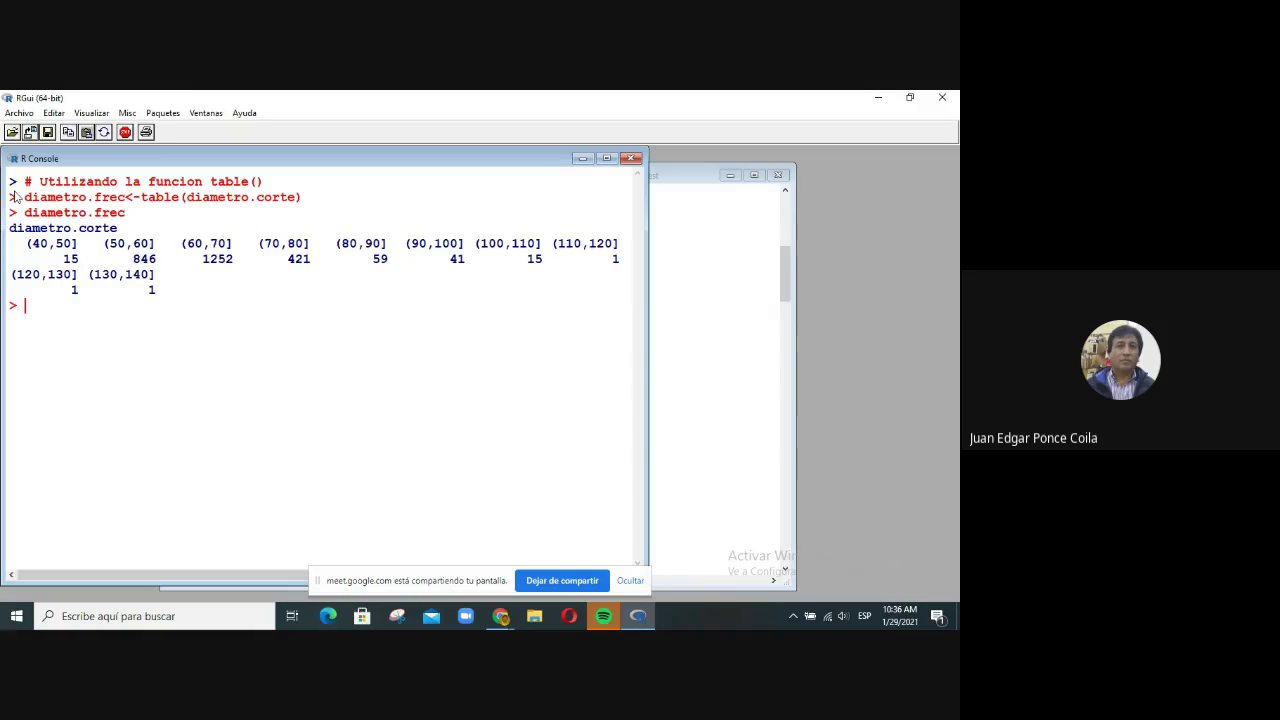
drag(13, 233, 170, 290)
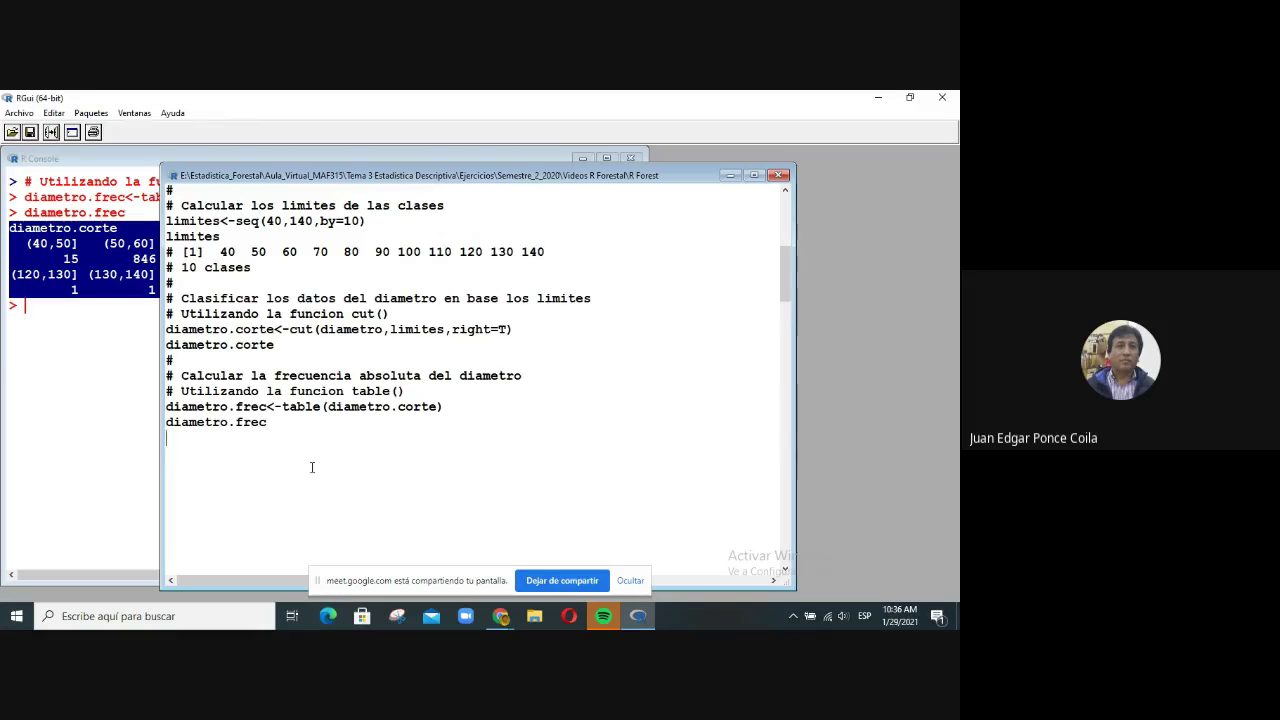
text(diametro.corte   (40,50]   (50,60]   (60,70]   (70,80]   (80,90]  (90,100] (100,110] (110,120]        15       846      1252       421        59        41        15         1 (120,130] (130,140]         1         1)
Step: Comment out the first three rows of the pasted frequency table with "#"
click(186, 450)
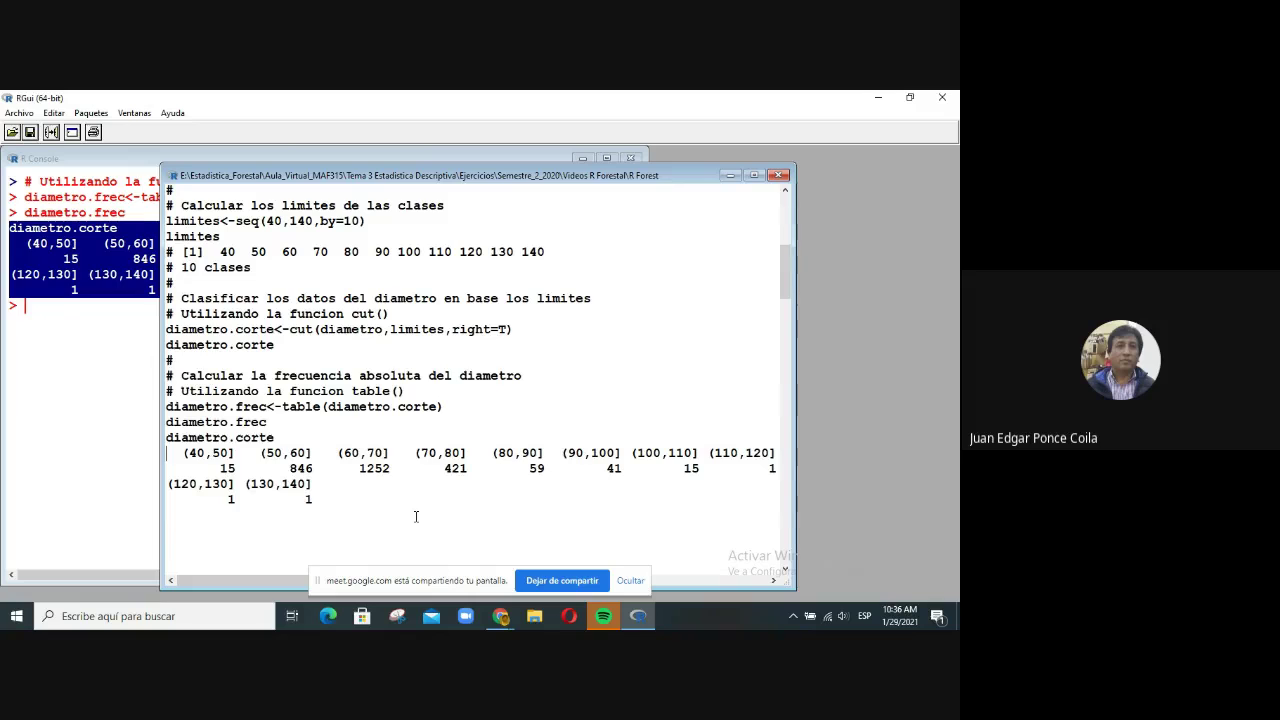
text(#  )
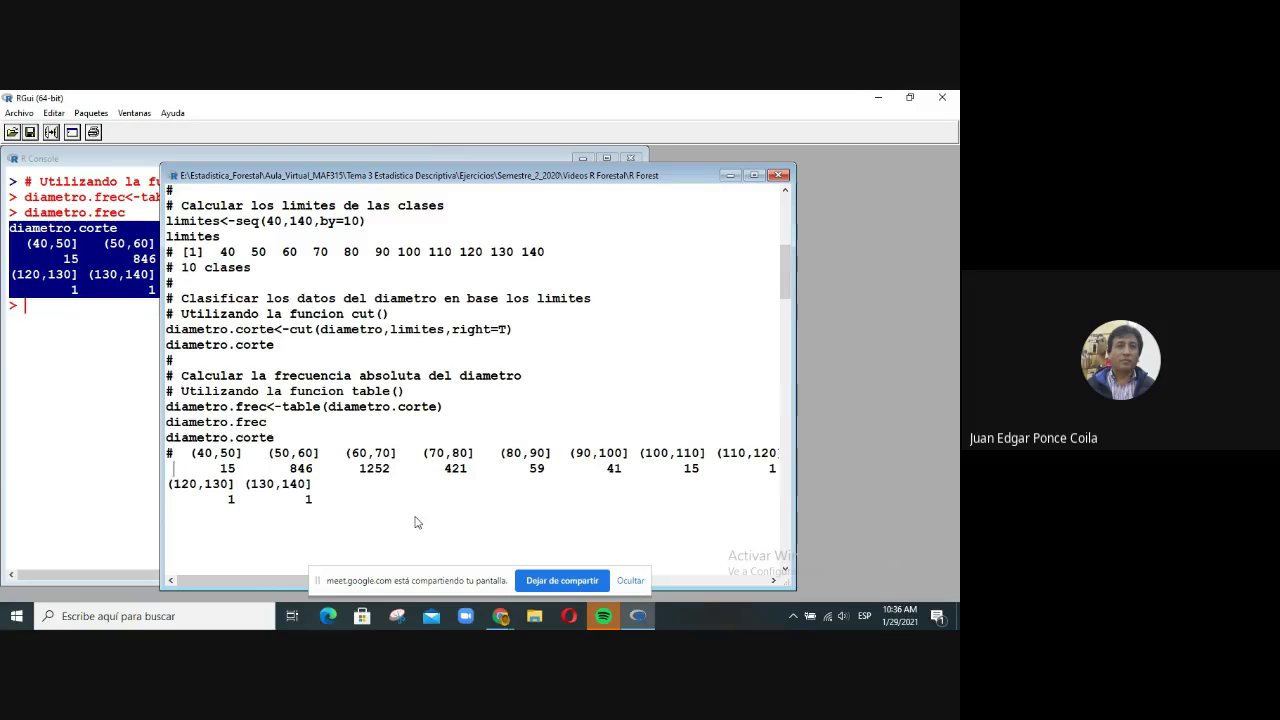
text(#)
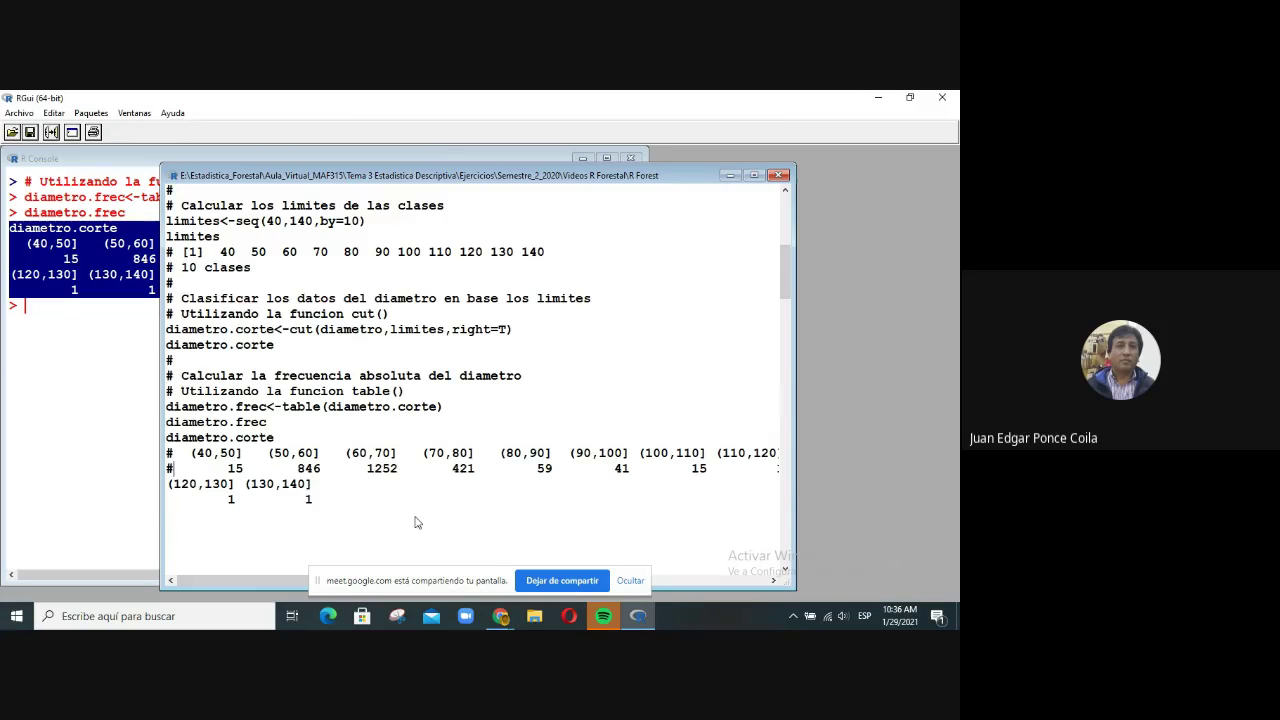
key(Down)
text(#)
Step: Insert an empty "#" line between the pasted diametro.corte heading and the class intervals
key(Up)
key(Up)
key(Up)
key(Right)
key(Right)
key(Right)
key(Right)
key(Right)
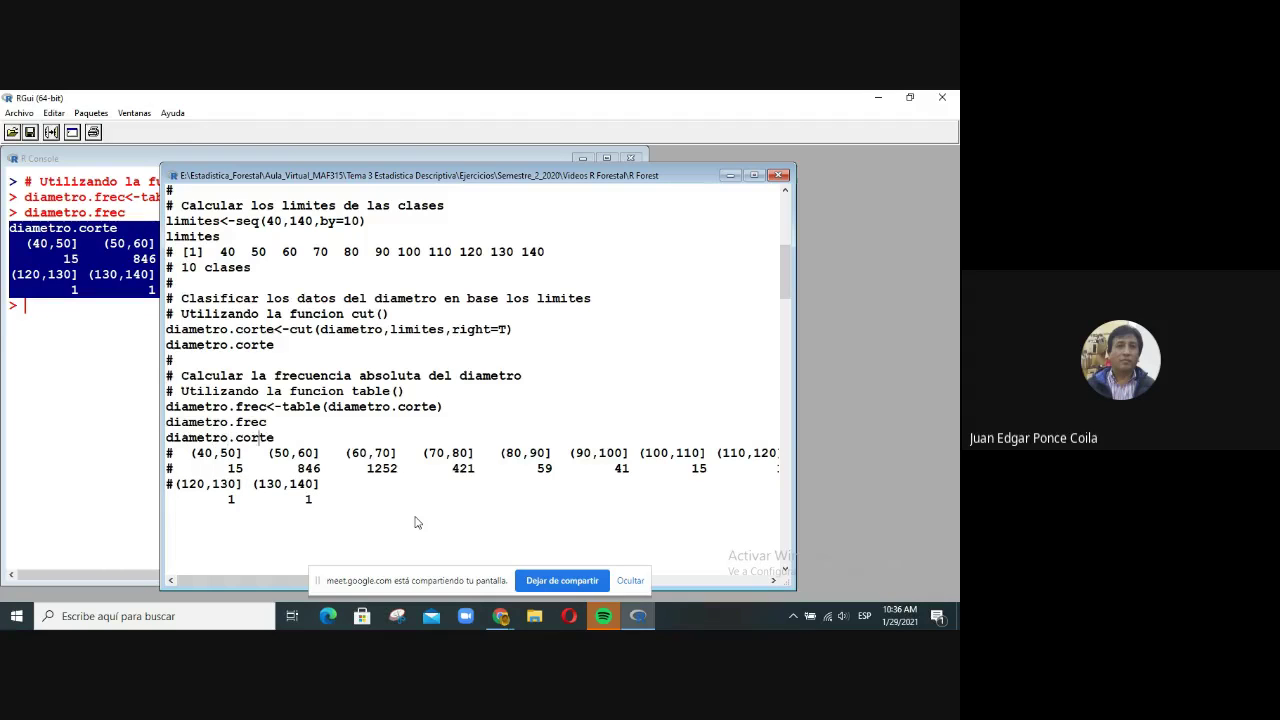
key(Return)
text(#)
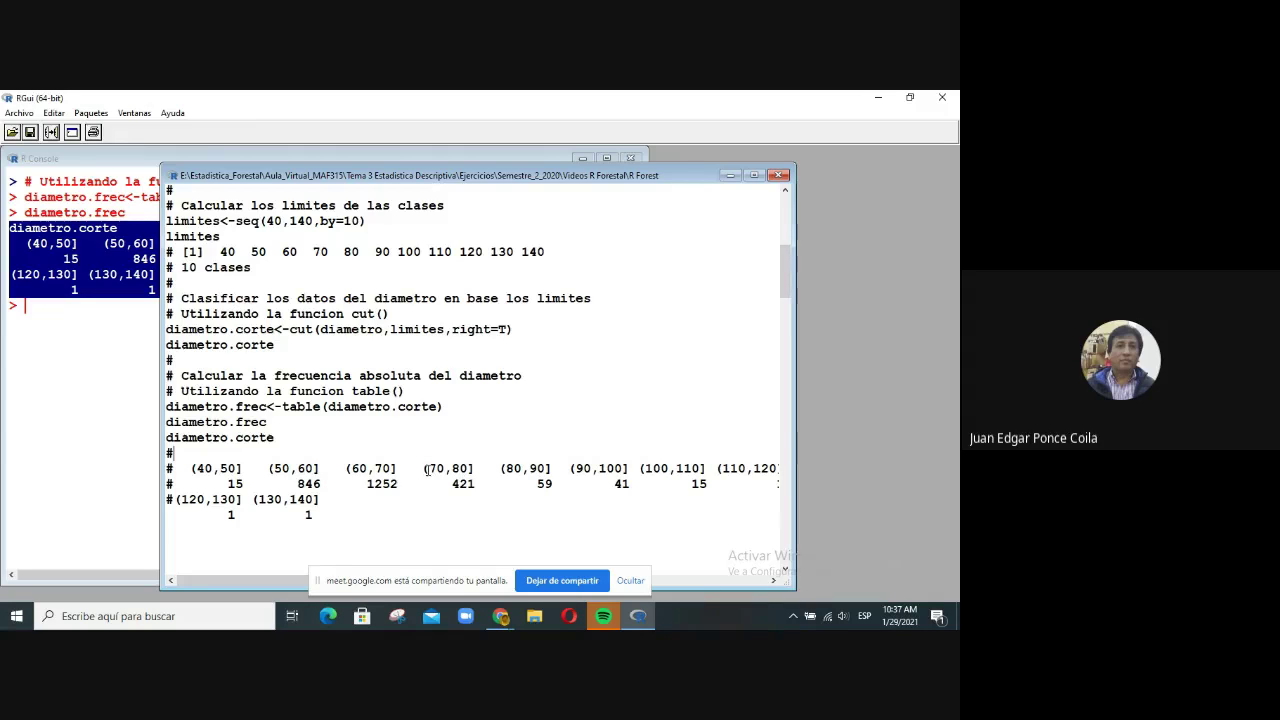
Step: Examine the class frequencies in the pasted table, highlighting the (70,80] interval and its count and checking the classes up to (110,120]
drag(422, 469, 480, 466)
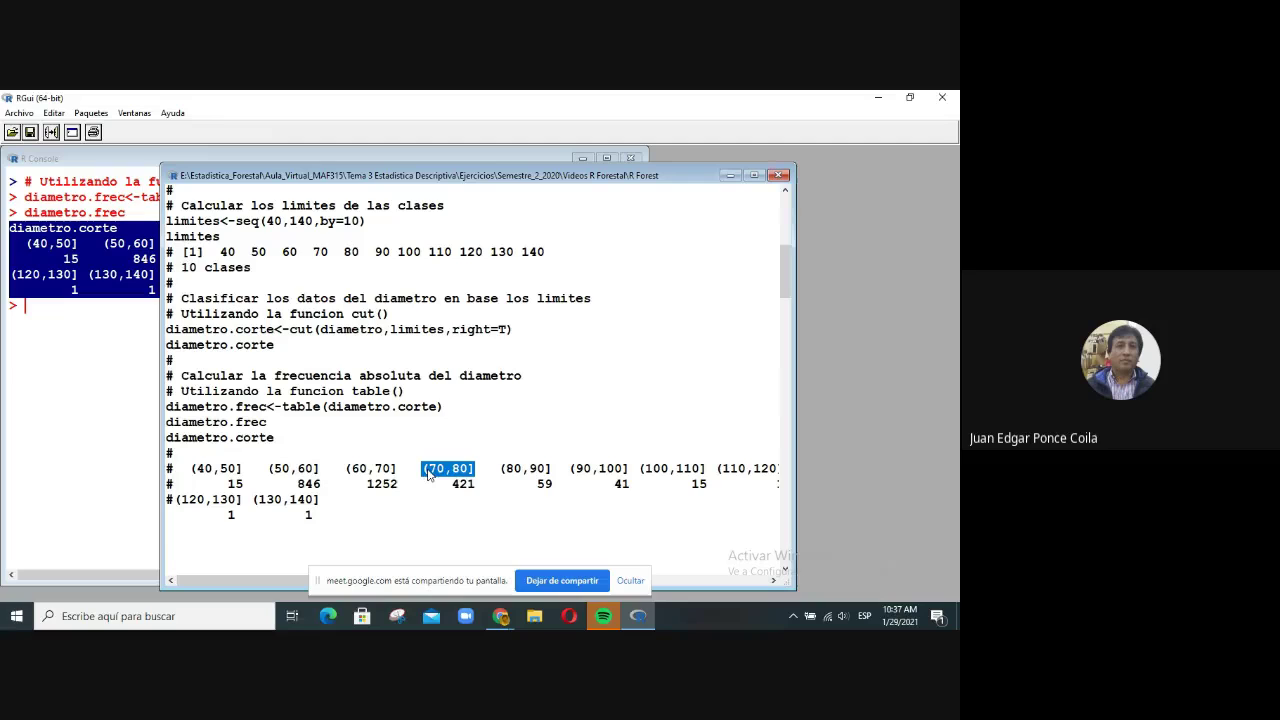
drag(476, 484, 450, 484)
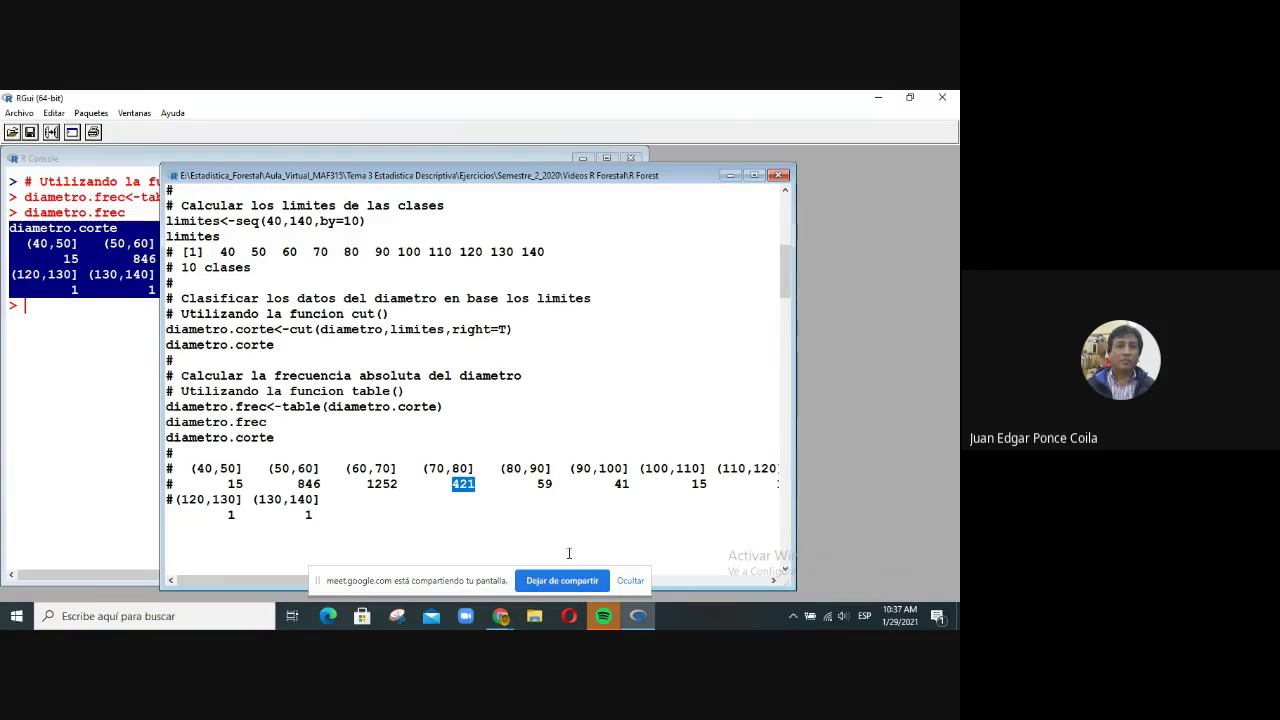
click(771, 581)
click(771, 581)
click(771, 581)
click(771, 581)
click(772, 581)
click(772, 581)
click(772, 581)
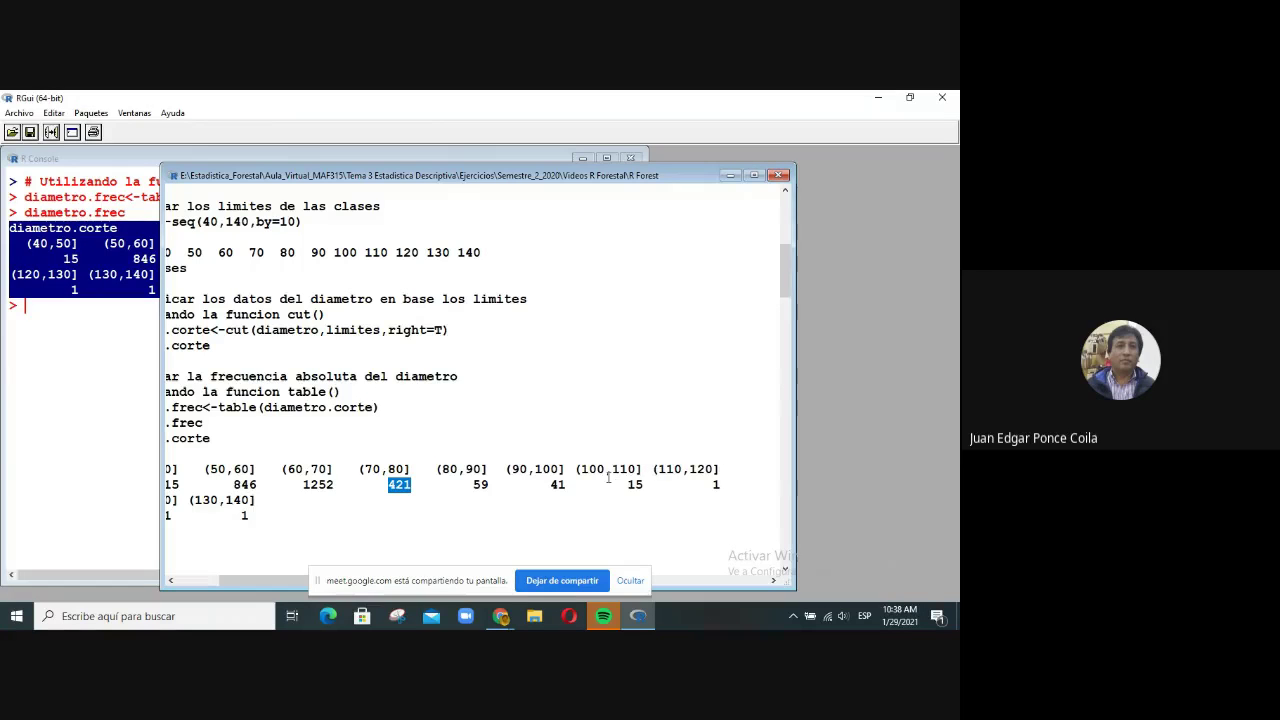
click(726, 581)
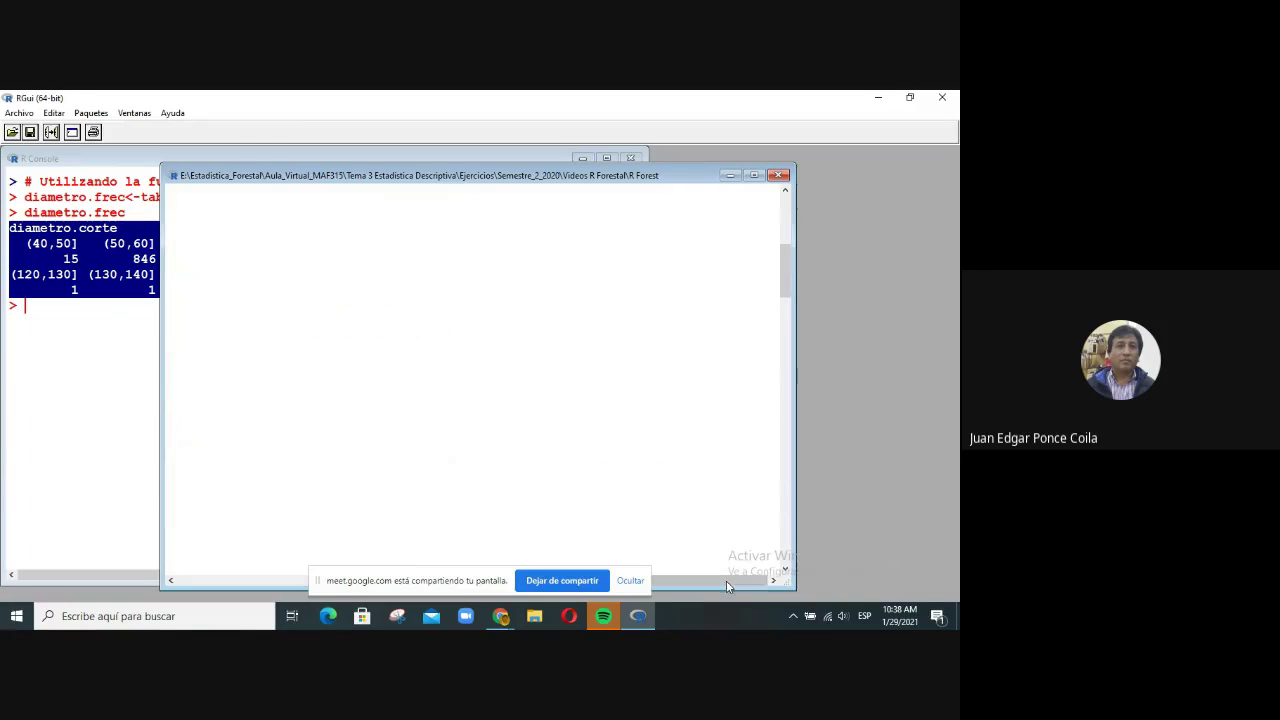
click(224, 580)
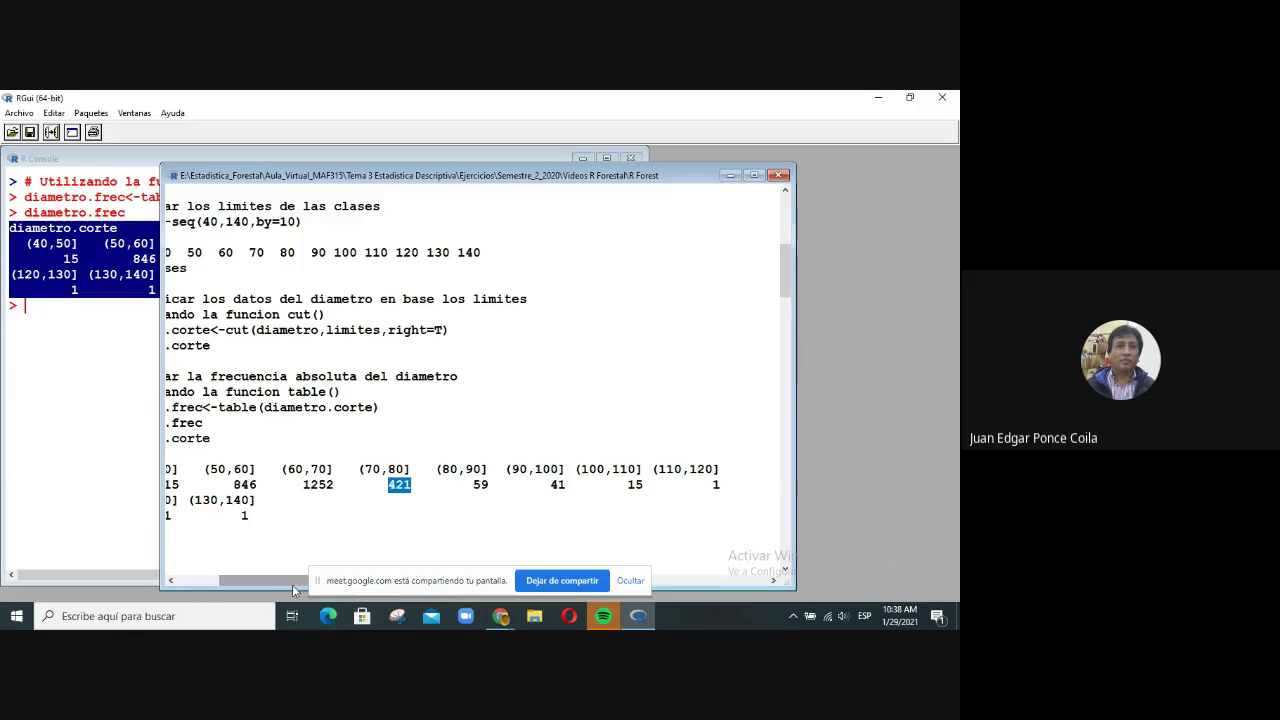
drag(273, 579, 237, 585)
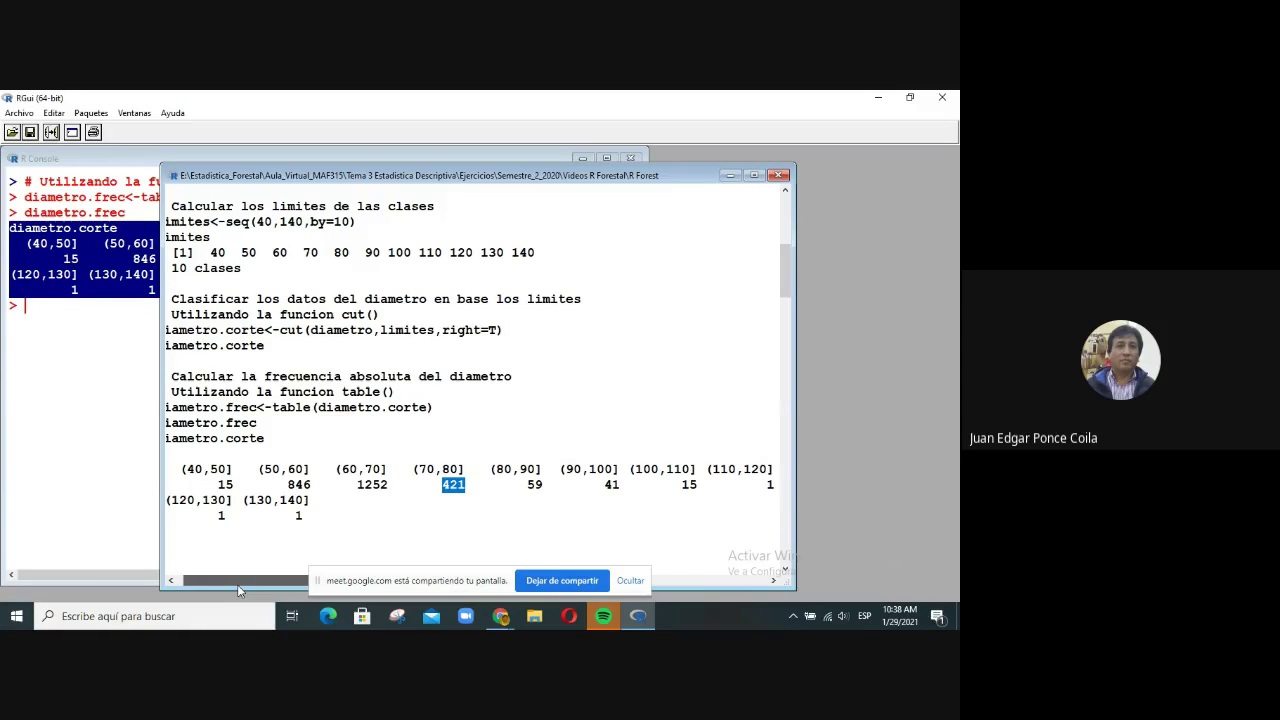
drag(237, 584, 327, 594)
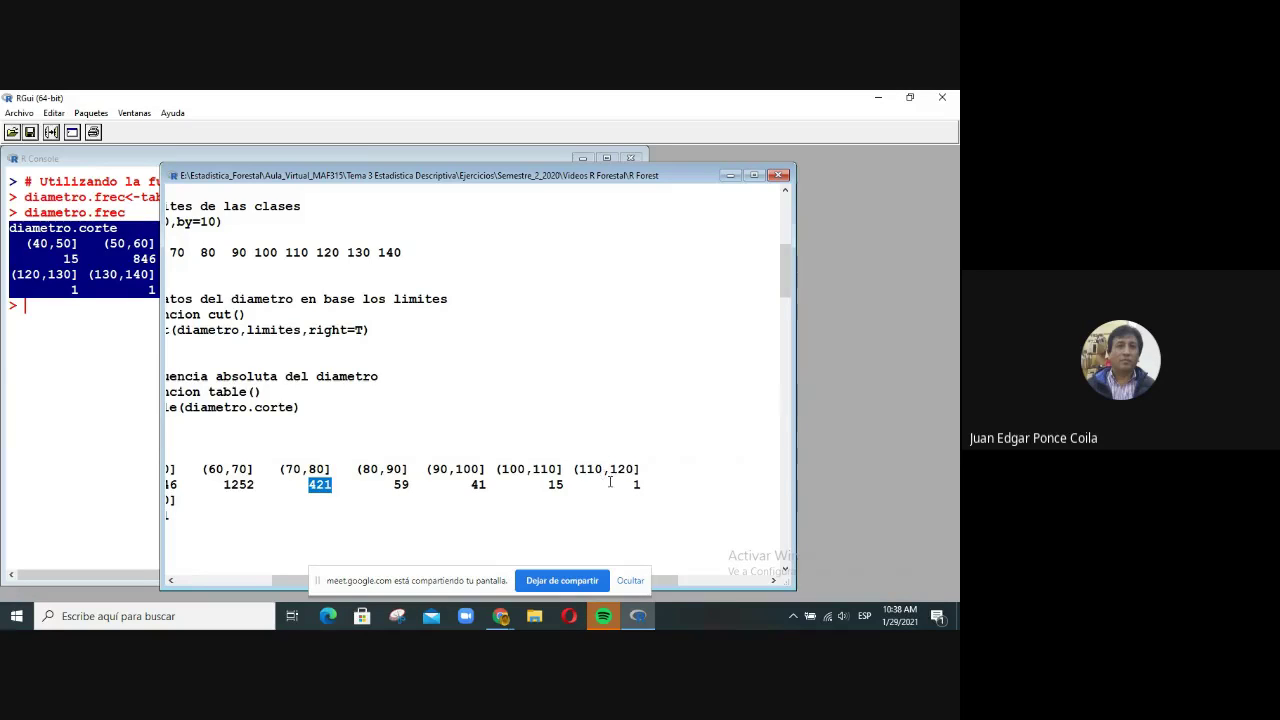
drag(666, 582, 560, 582)
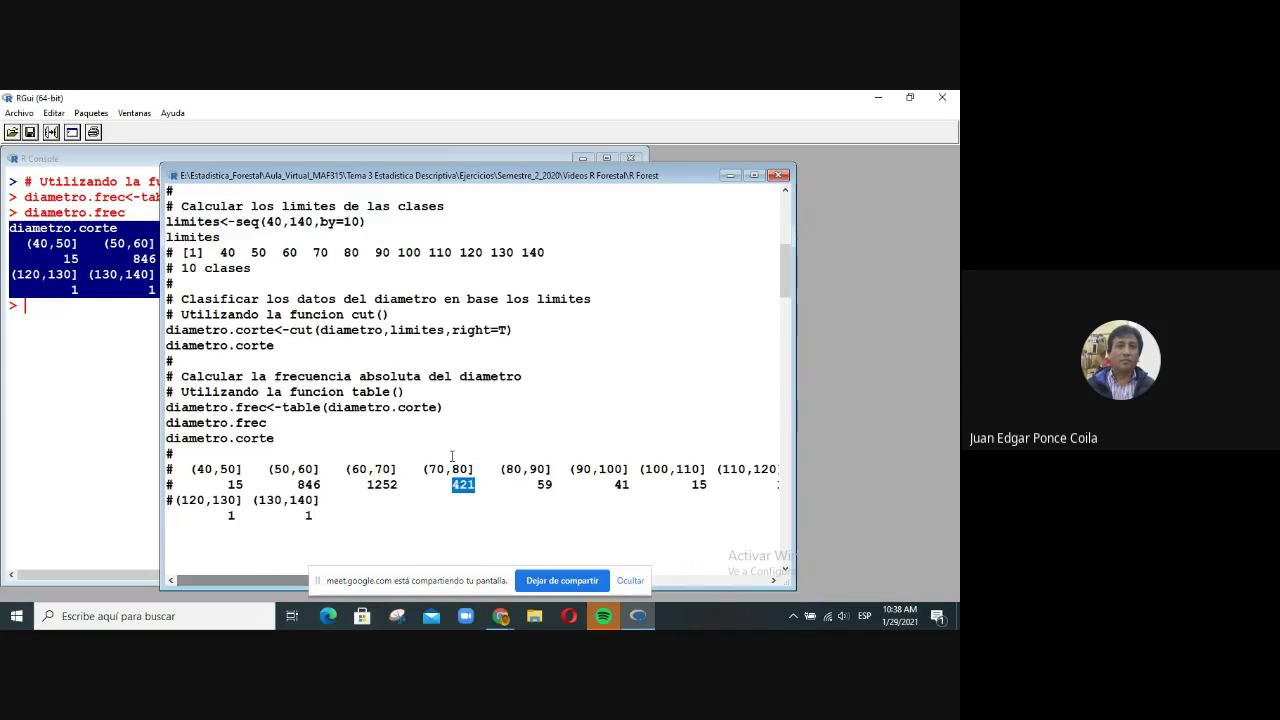
Step: Comment out the last row of the pasted frequency table and add an empty "#" line below it
click(220, 552)
key(Up)
text(#)
key(Down)
text(#)
Step: Add the comment "# Visualizar la frecuencia absoluta como una tabla" below the frequency table
key(Return)
text(# Visual)
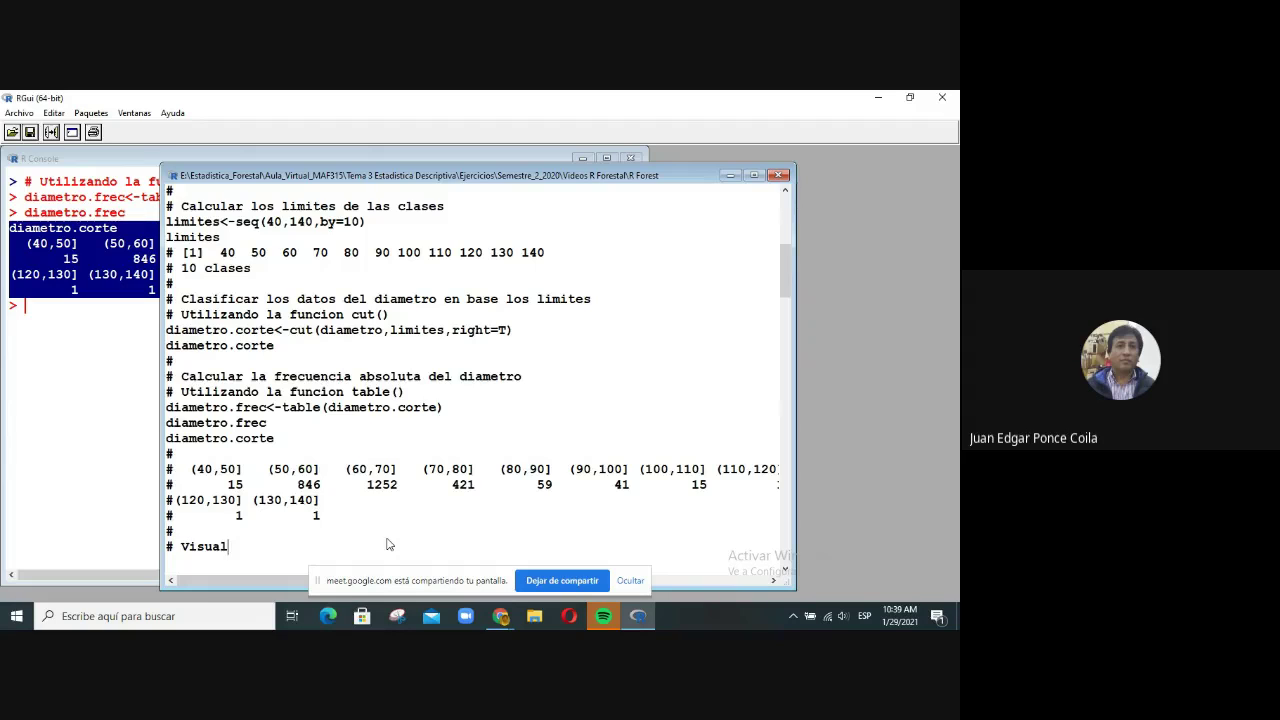
text(izar )
text(en )
text(f)
key(BackSpace)
key(BackSpace)
key(BackSpace)
key(BackSpace)
text(la frecuencia absoluta como)
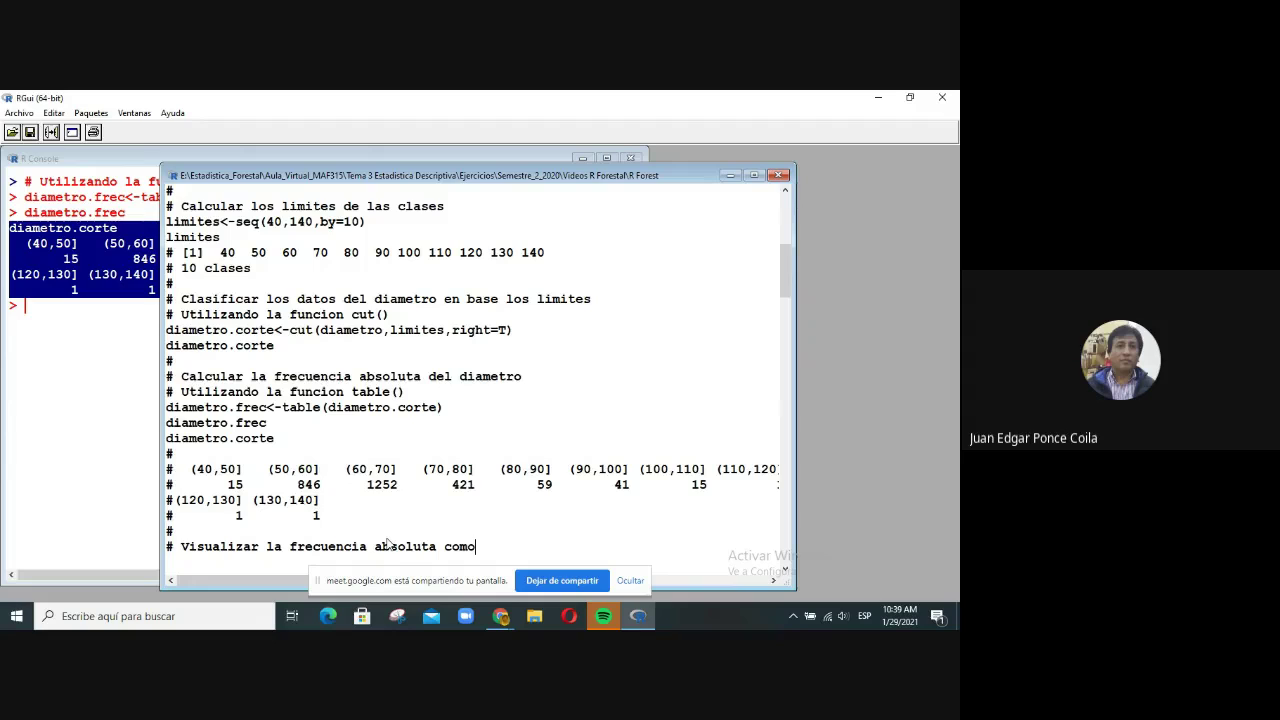
text( una tabla)
Step: Add the comment "# Utilizando la funcion cbind" and make room for code on the line below it
text(# Util)
text(izan)
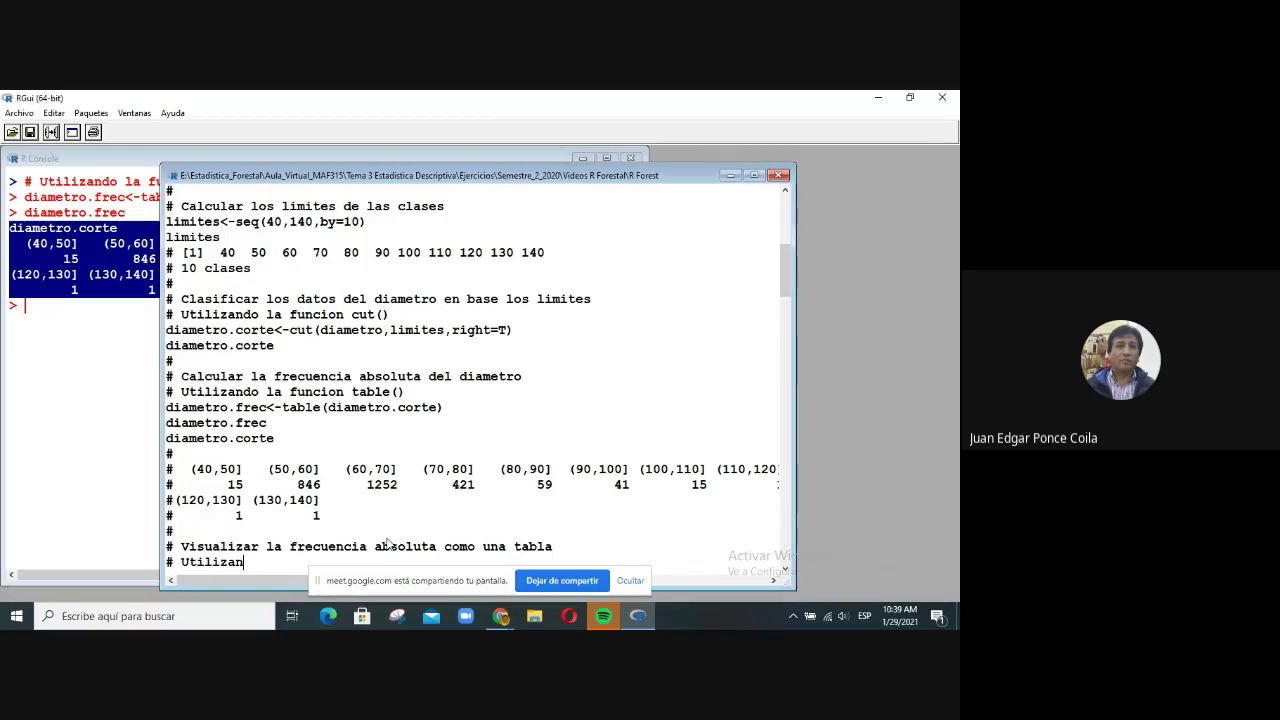
text(do la funcion cb)
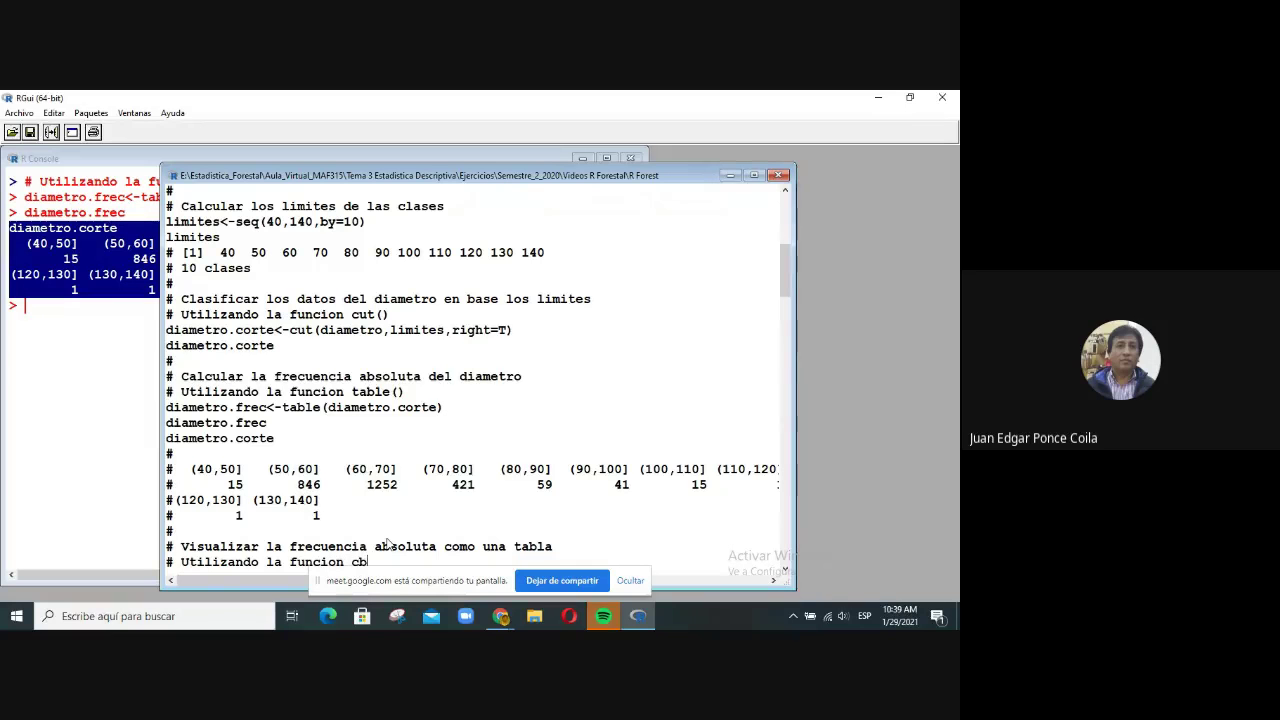
text(ind)
key(Return)
key(Return)
key(Return)
key(Return)
key(Return)
key(Return)
key(Return)
key(Return)
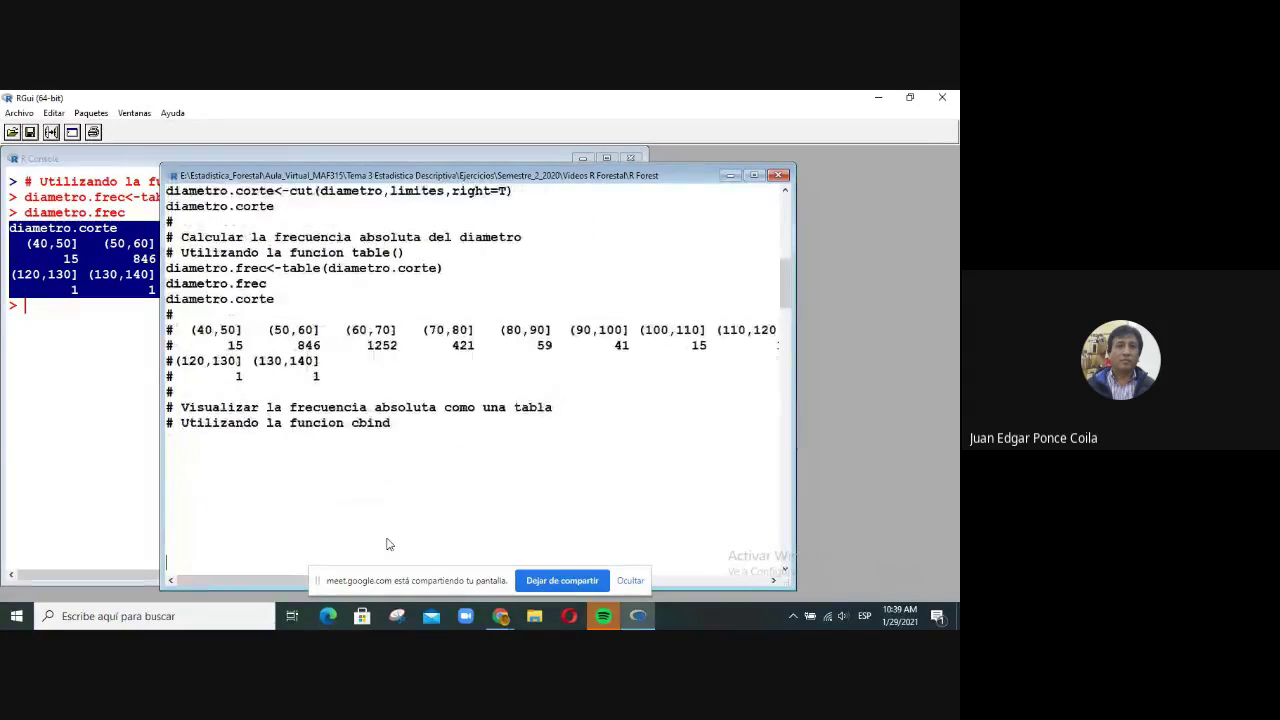
key(BackSpace)
key(BackSpace)
key(BackSpace)
key(BackSpace)
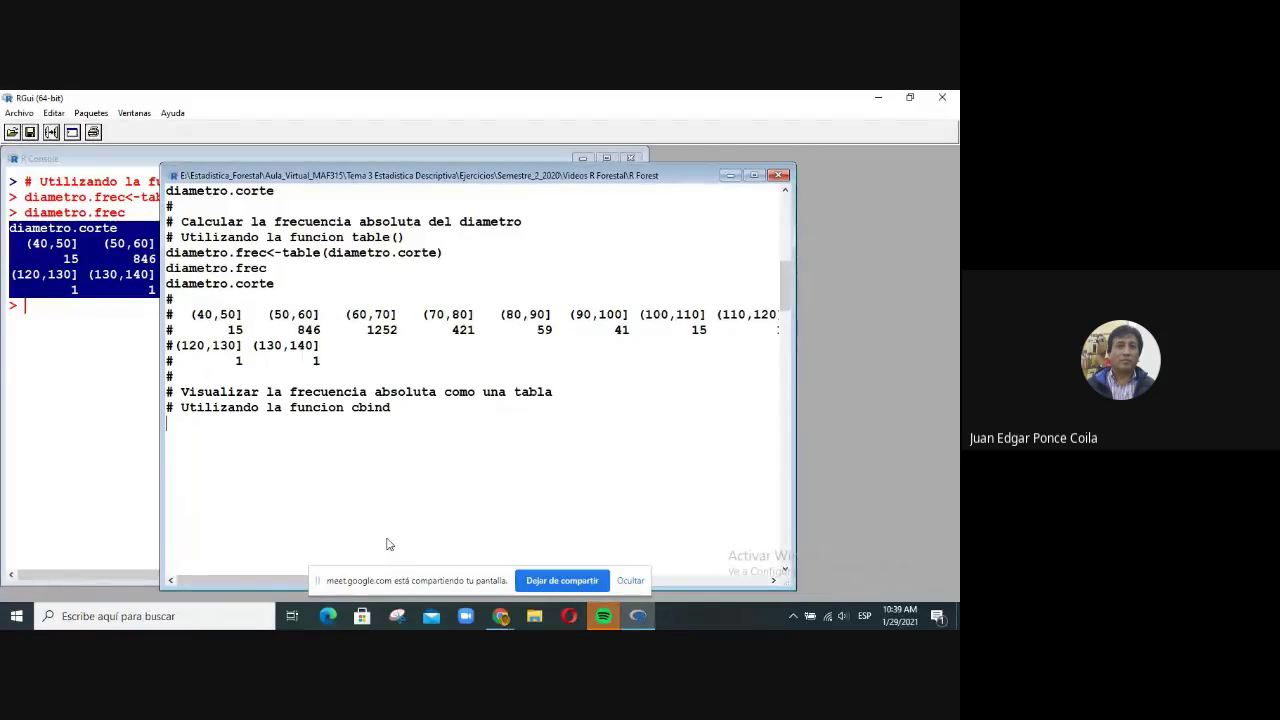
Step: Begin a cbind( call on the line below the cbind comment
text(cbien)
key(BackSpace)
key(BackSpace)
text(n)
text(()
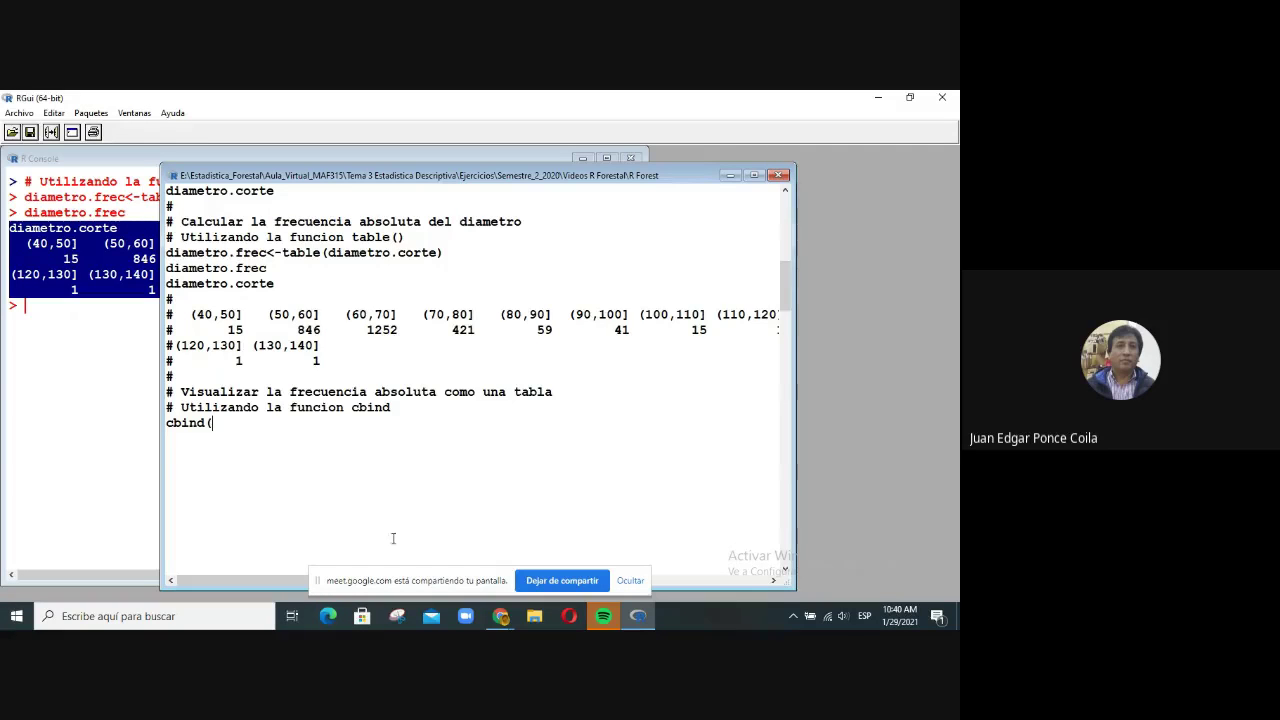
Step: Comment out the pasted diametro.corte heading line above the frequency table with "#"
click(290, 288)
double_click(288, 288)
text(fre)
key(BackSpace)
key(BackSpace)
key(BackSpace)
text(corte)
drag(160, 284, 163, 284)
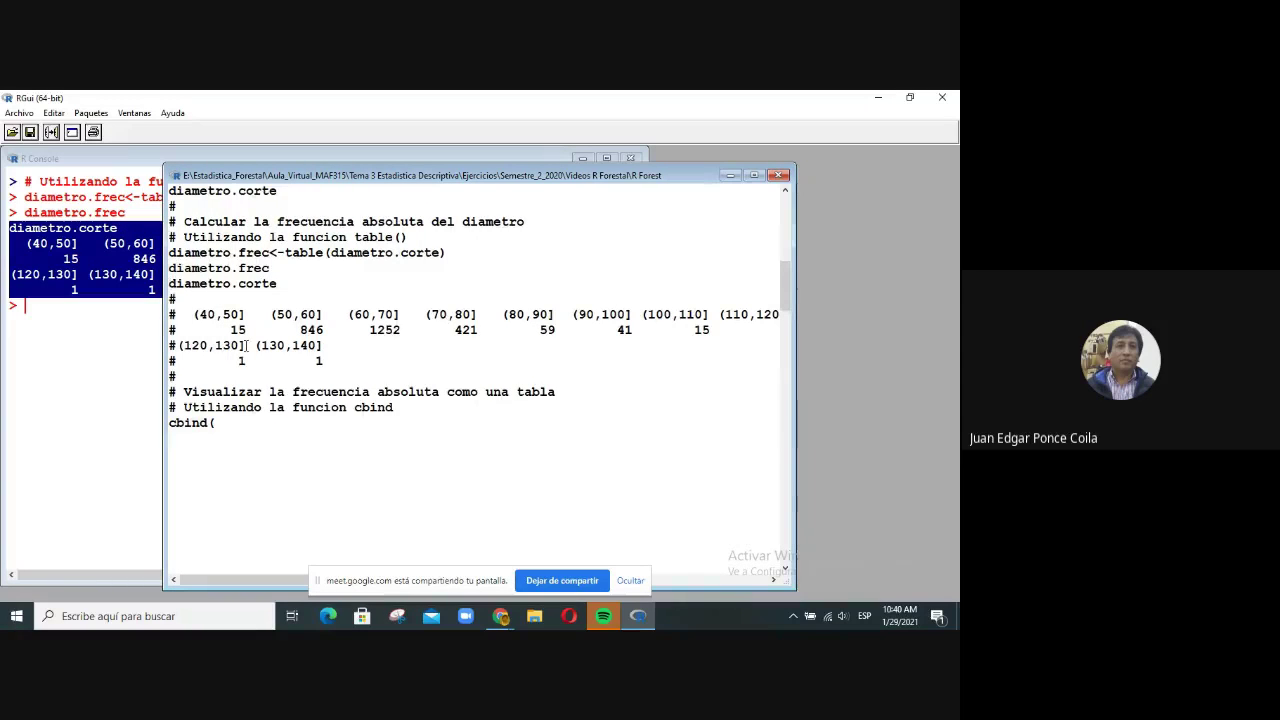
key(Home)
text(#)
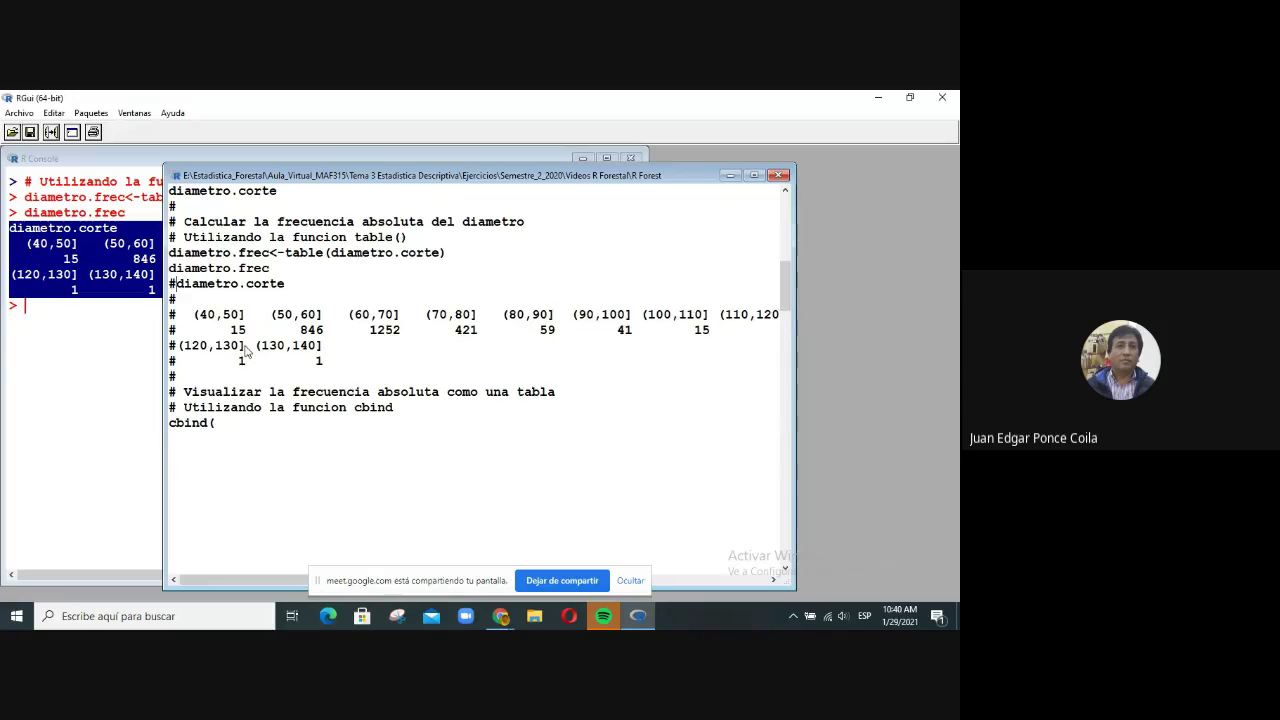
Step: Add a "#" separator line above the commented diametro.corte heading and delete the empty "#" line beneath that heading
key(Up)
click(321, 268)
key(Return)
text(#)
key(Down)
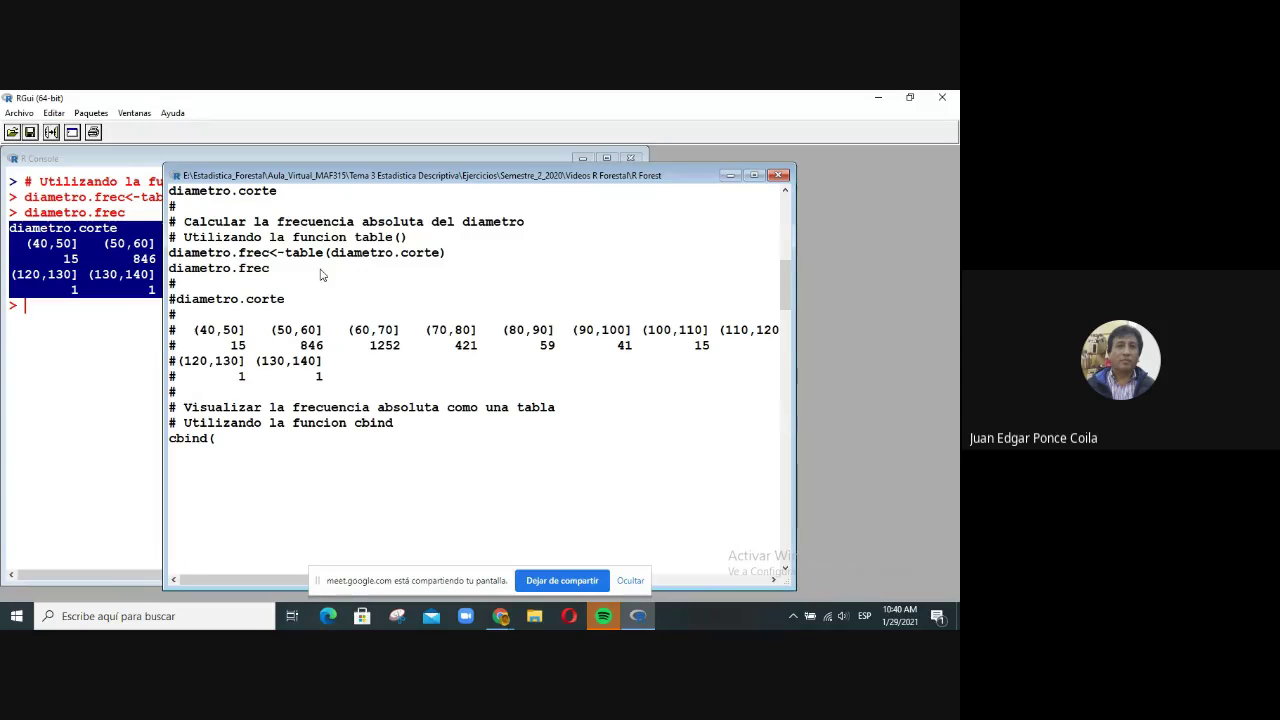
key(BackSpace)
key(BackSpace)
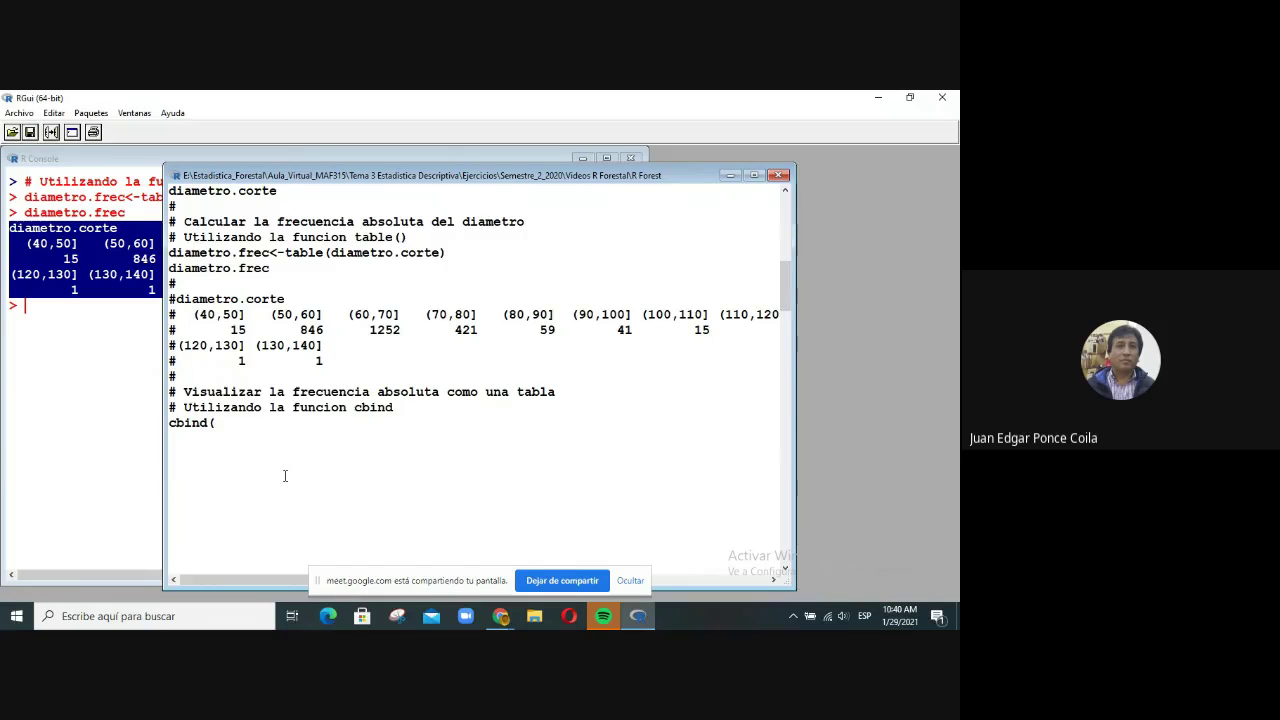
Step: Complete the call as cbind(diametro.frec) and clear the R console
text(diametro.frec))
click(126, 420)
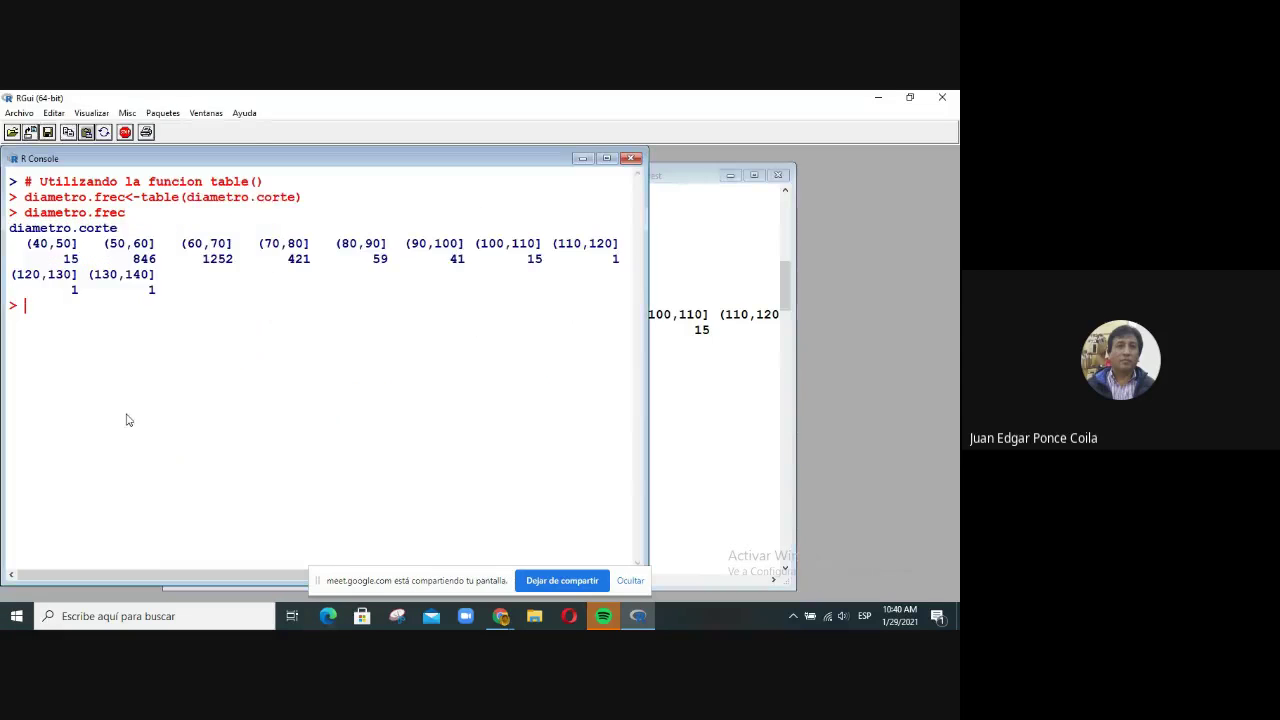
key(ctrl+l)
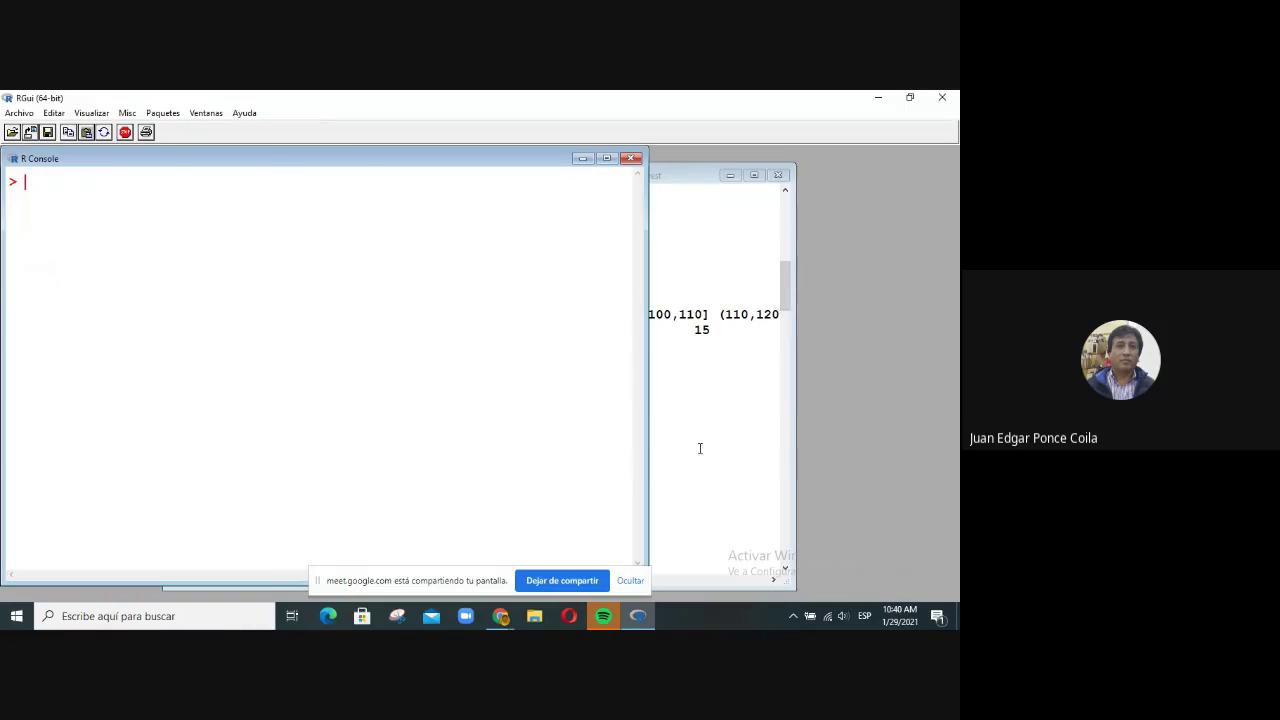
Step: Run the cbind comment and the cbind(diametro.frec) line from the script and bring the console output into view
click(700, 446)
key(shift+Home)
key(shift+Up)
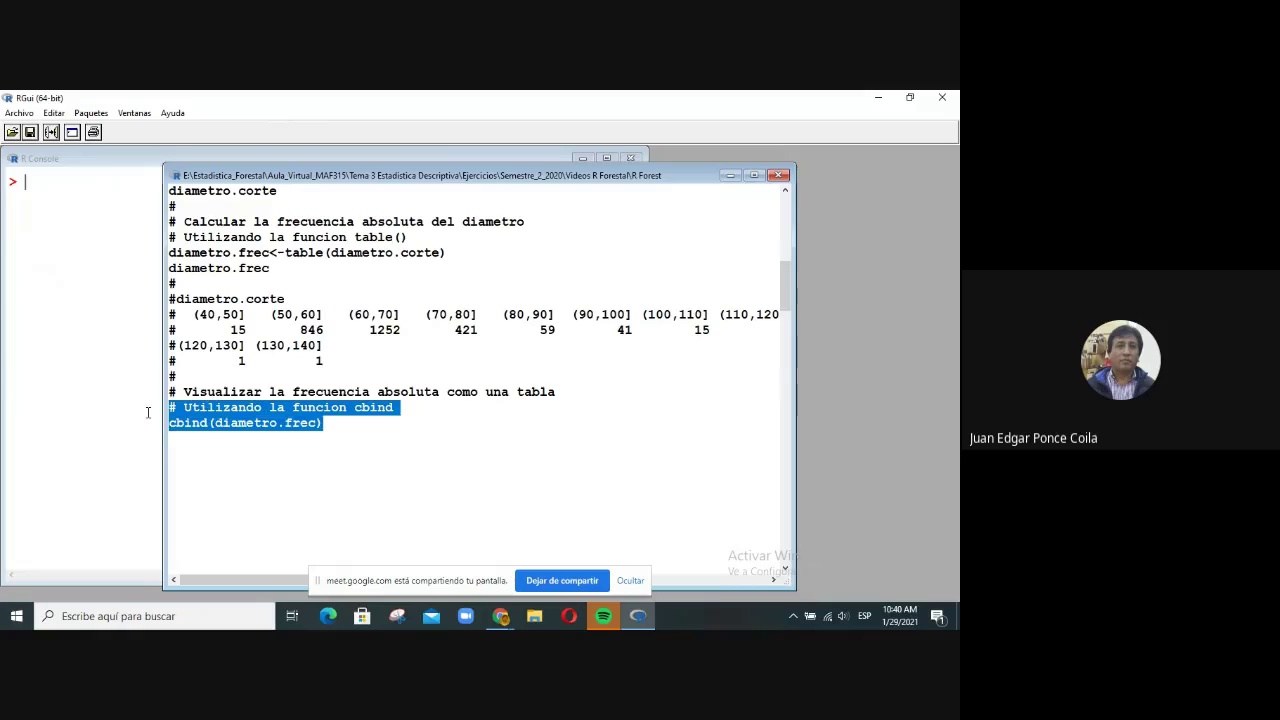
click(51, 133)
click(91, 384)
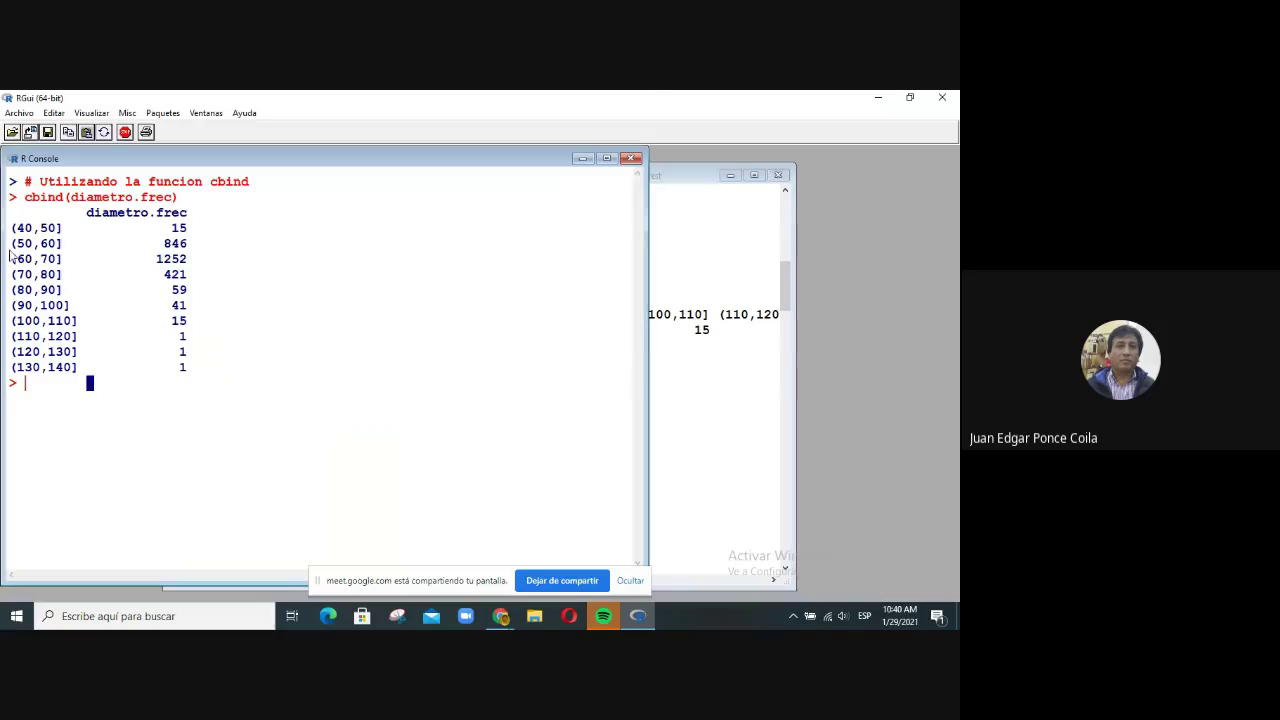
Step: Copy the cbind frequency table from the console into the script below cbind(diametro.frec), after a "#" separator line
drag(12, 208, 207, 375)
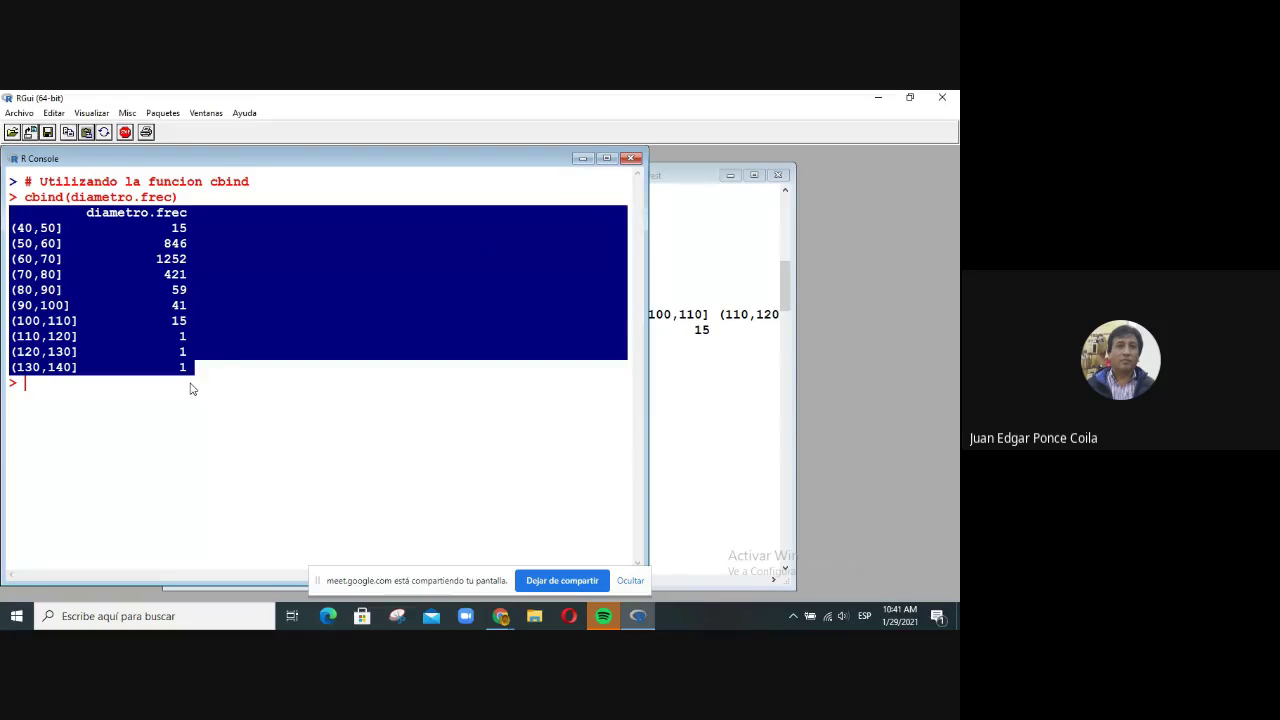
click(701, 481)
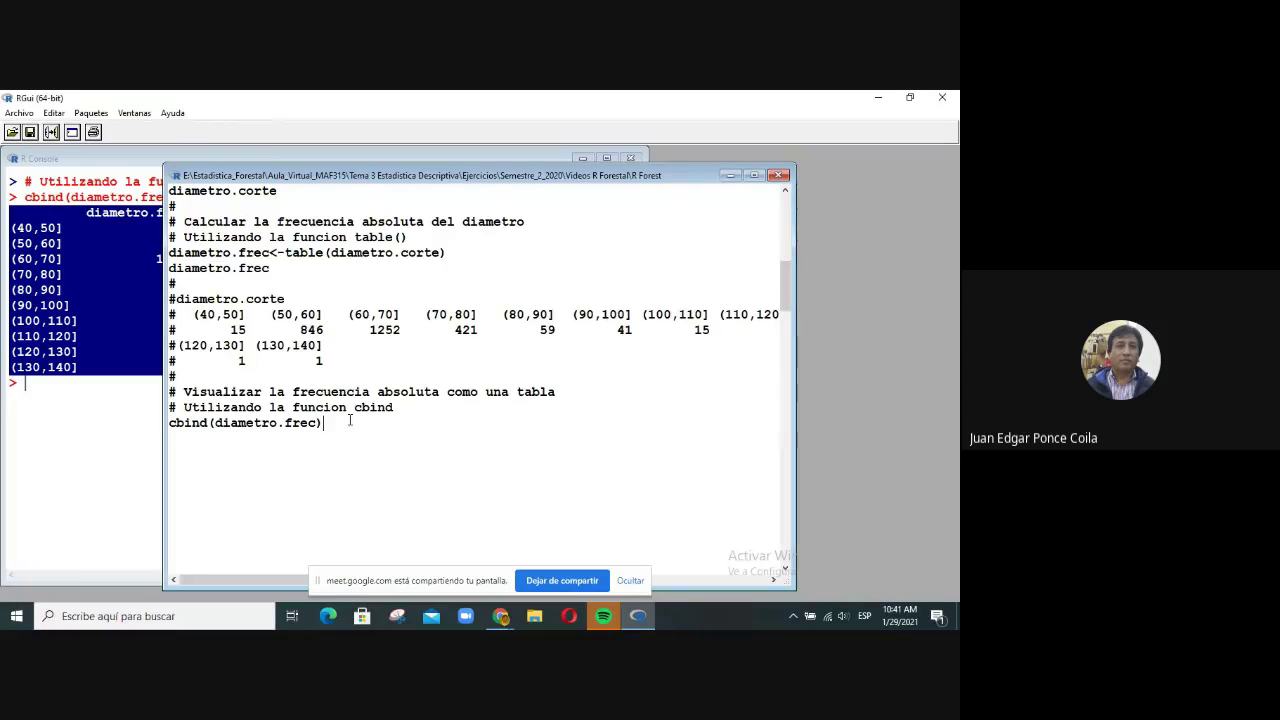
key(Return)
text(#)
key(Return)
text(diametro.frec (40,50]              15 (50,60]             846 (60,70]            1252 (70,80]             421 (80,90]              59 (90,100]             41 (100,110]            15 (110,120]             1 (120,130]             1 (130,140]             1)
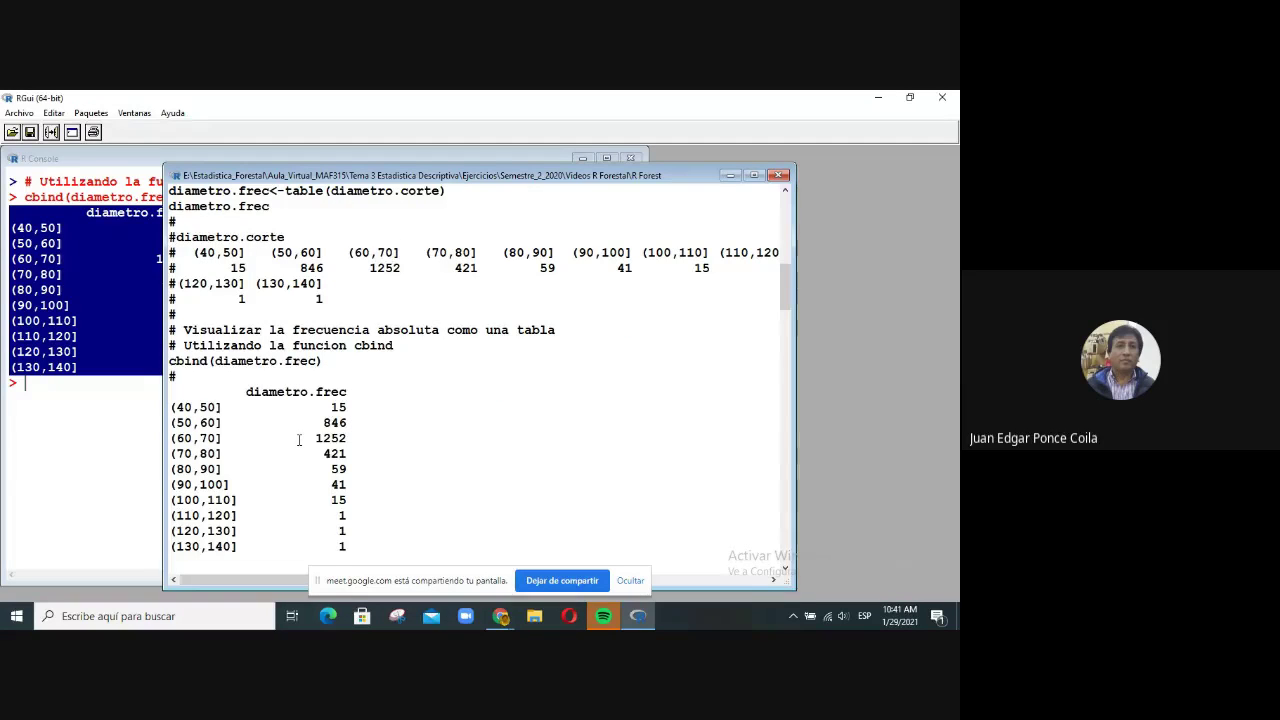
Step: Comment out the pasted diametro.frec heading and every class row from (40,50] to (130,140] with "#"
text(#)
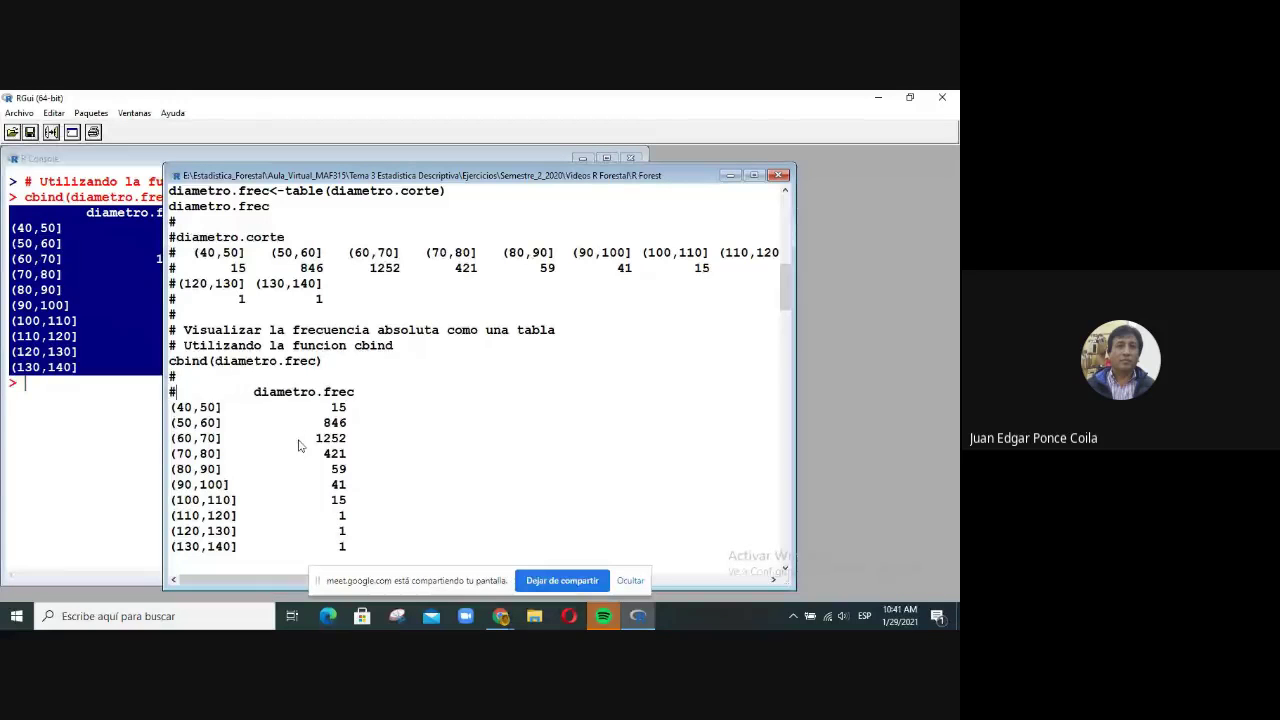
key(Down)
key(Home)
text(#)
key(Down)
text(#)
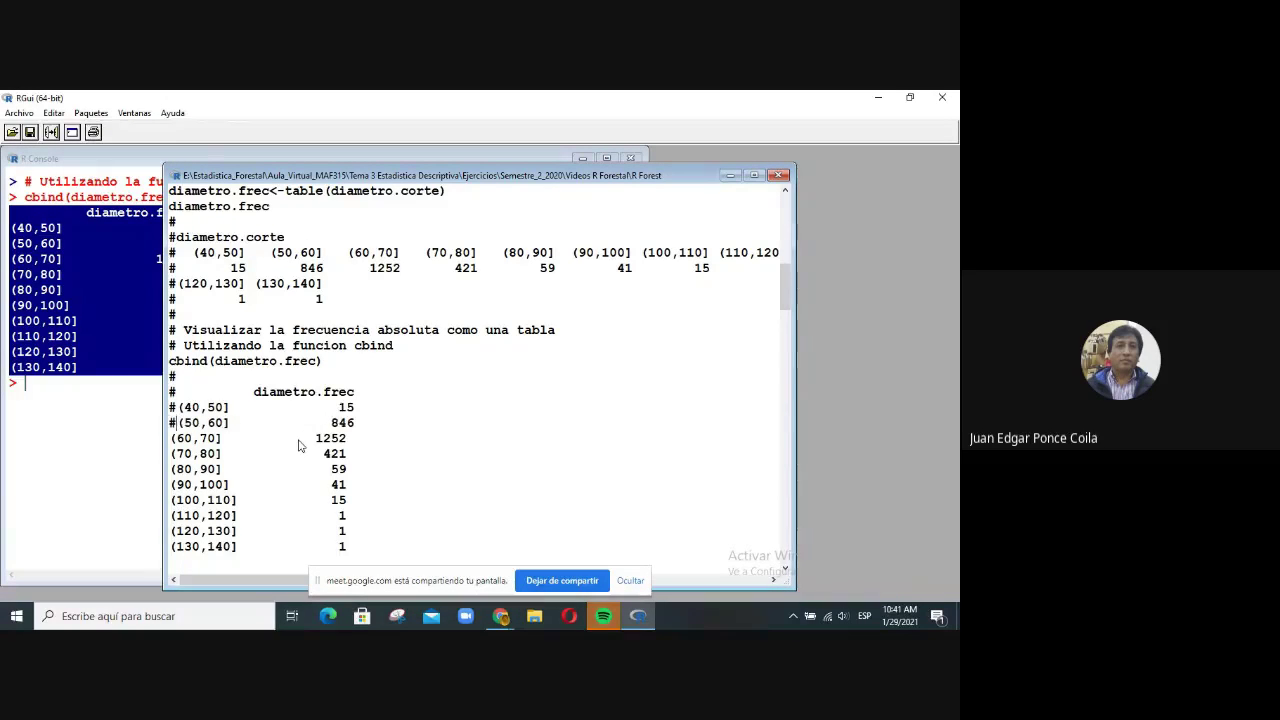
key(Down)
key(Home)
text(#)
key(Down)
text(#)
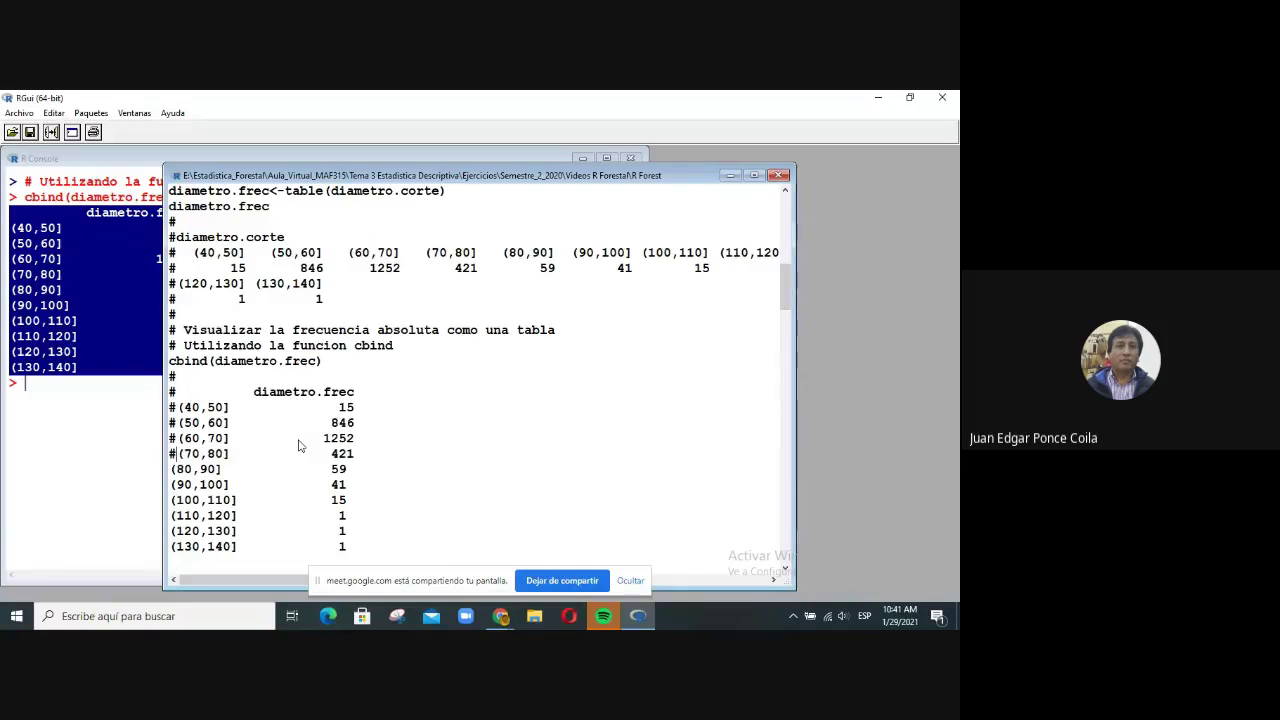
key(Down)
key(Home)
text(#)
text(#)
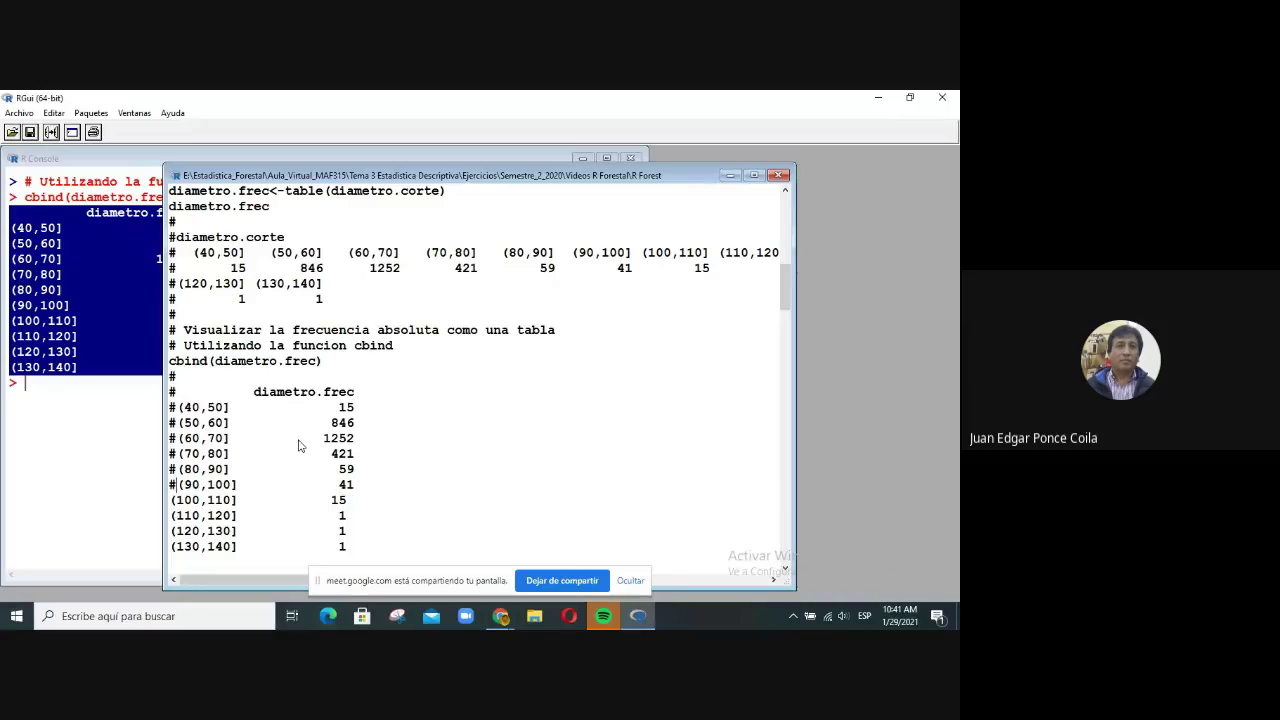
text(#)
key(Down)
text(#)
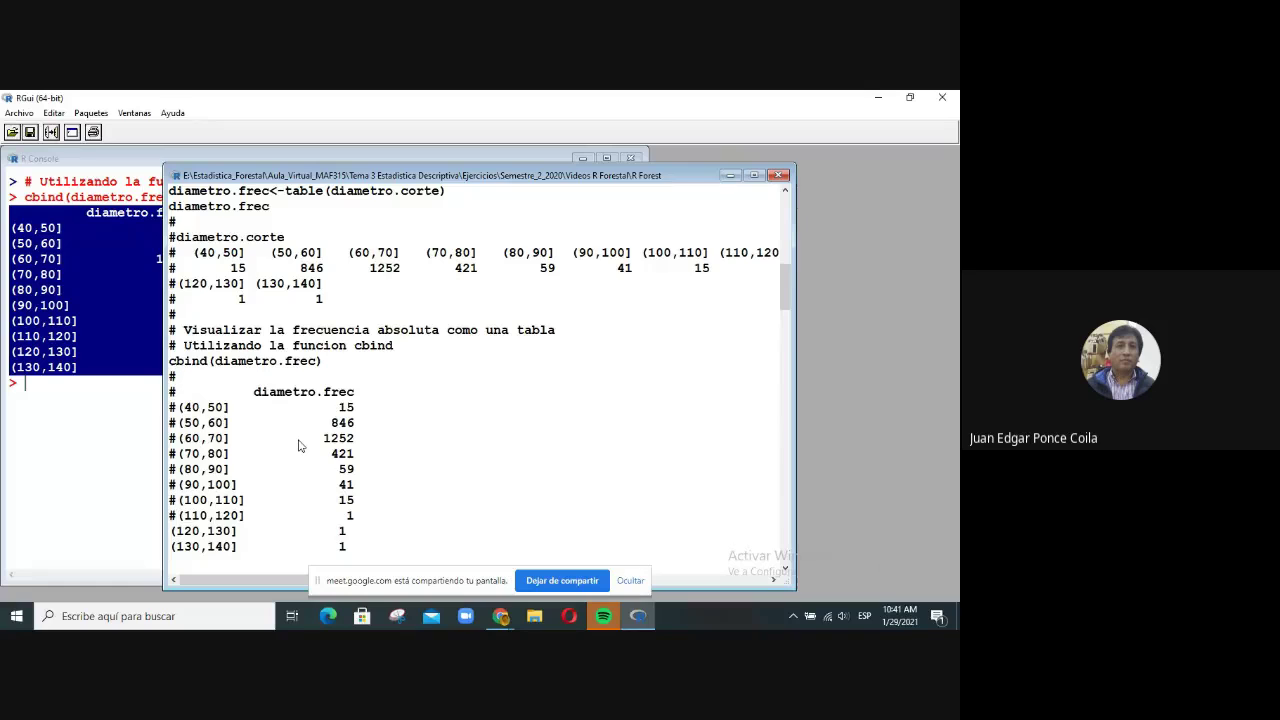
text(#)
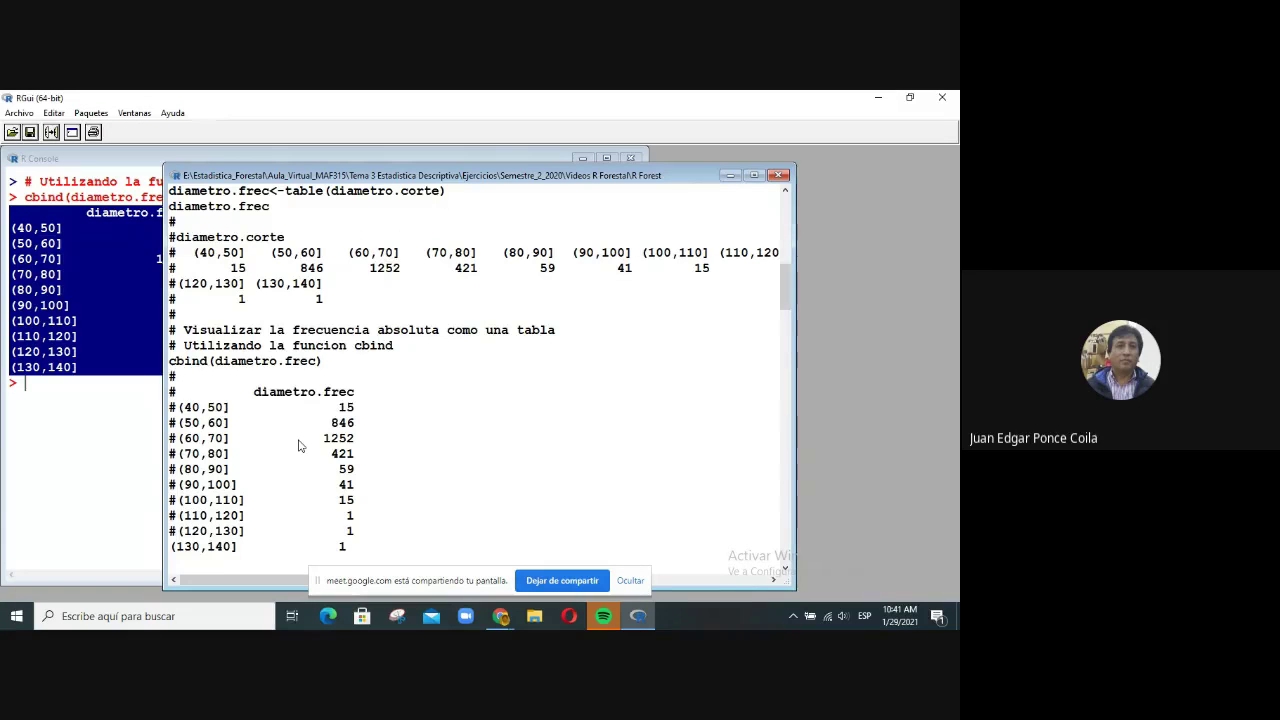
text(#)
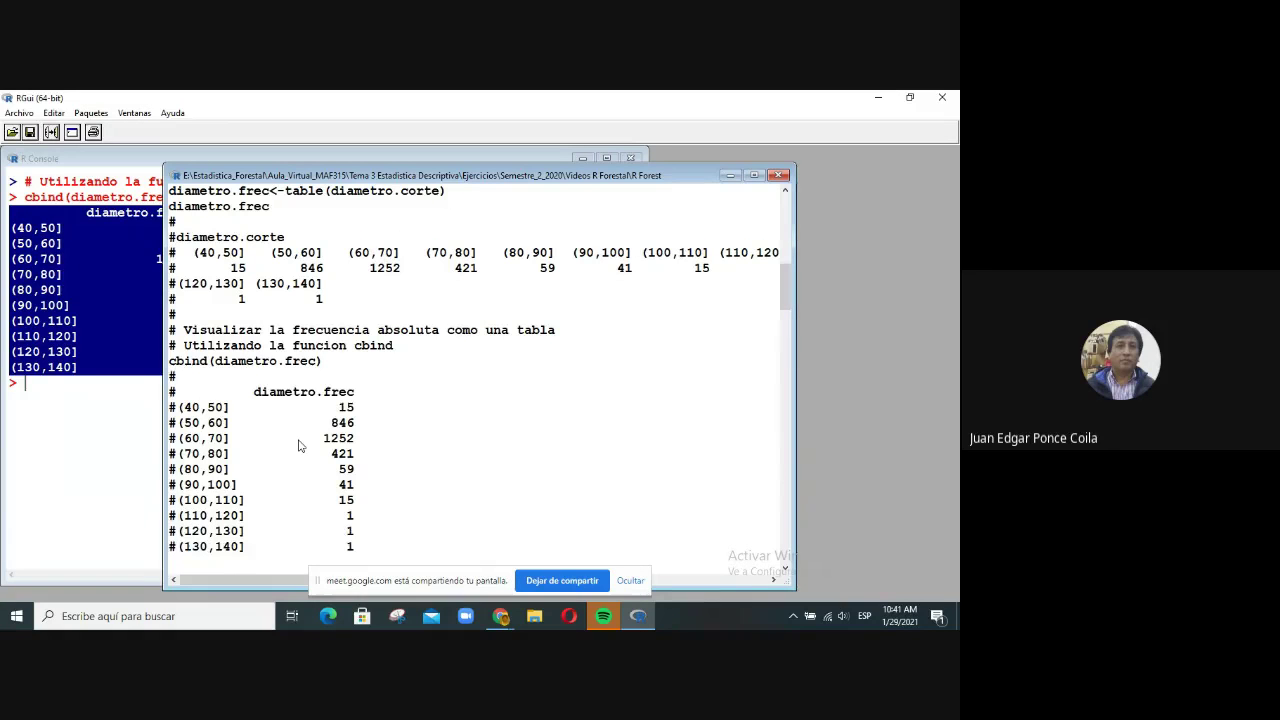
Step: Add two "#" separator lines below the commented cbind table
text(#)
key(Return)
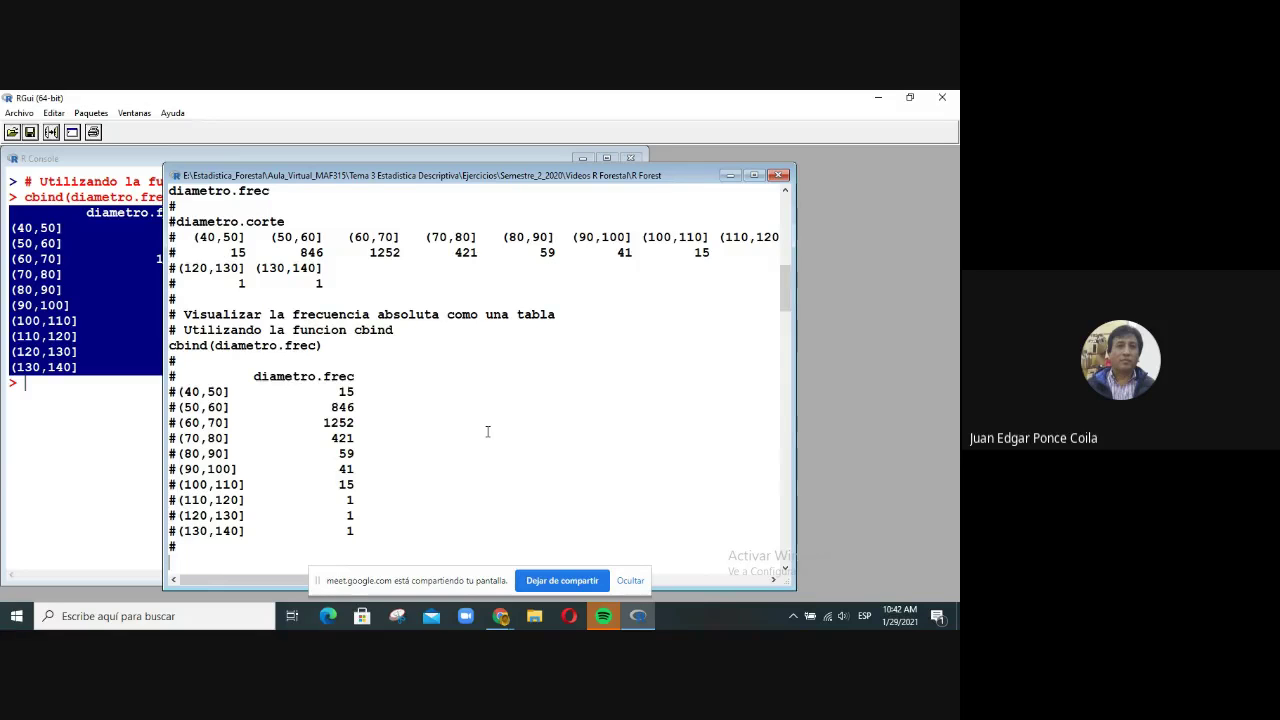
scroll(488, 437, down, 1)
scroll(488, 437, down, 1)
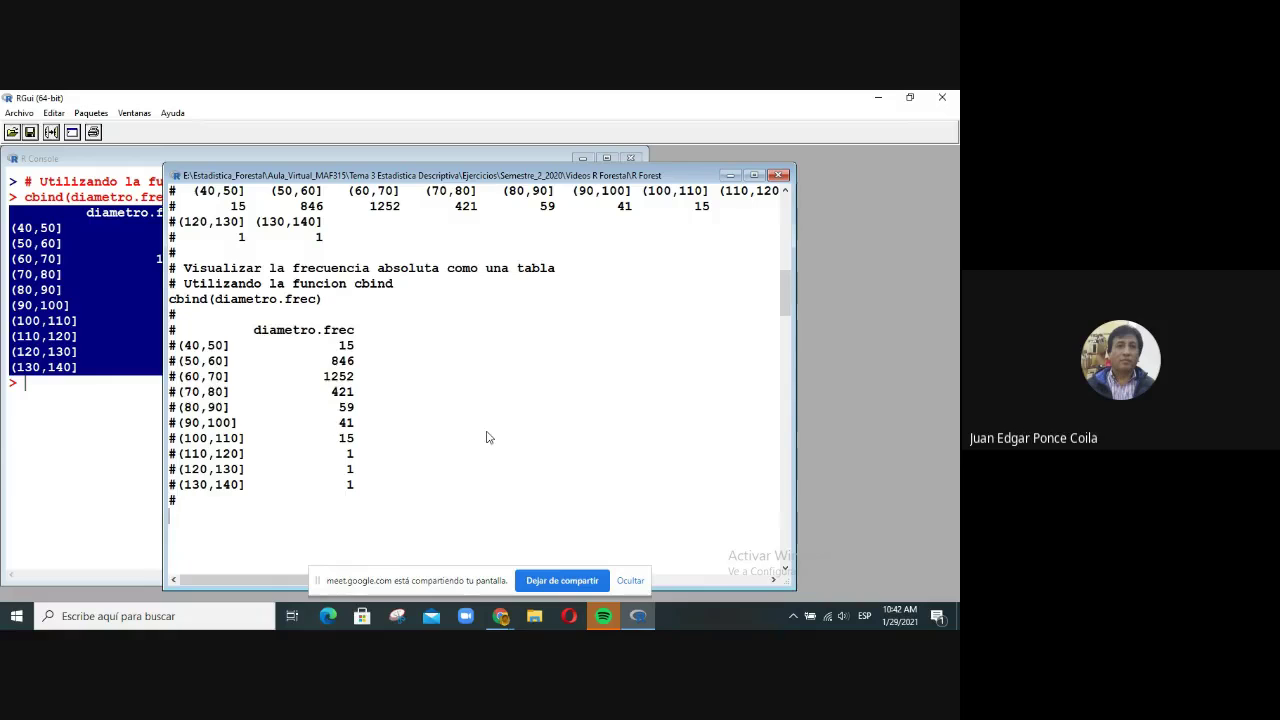
text(#)
Step: Copy the absolute frequency comments and the start of their table() line below the cbind table, removing the spare "#" line above them
scroll(517, 413, up, 4)
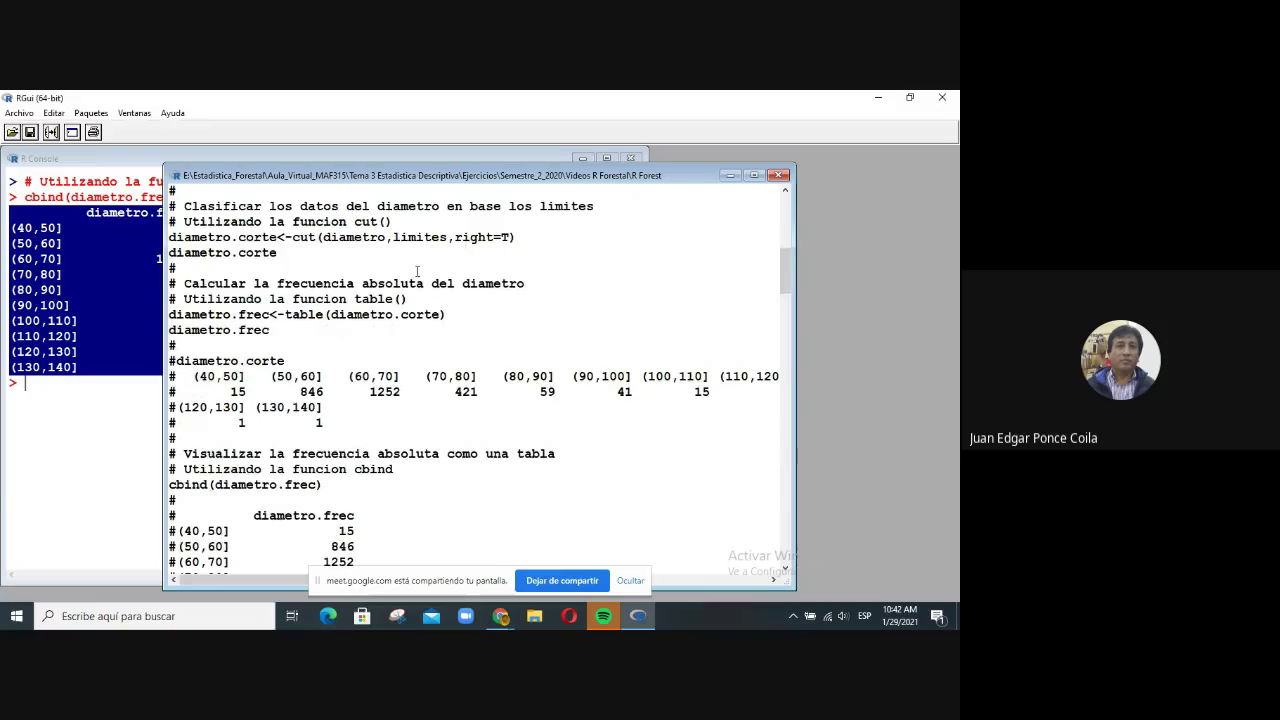
drag(169, 283, 446, 297)
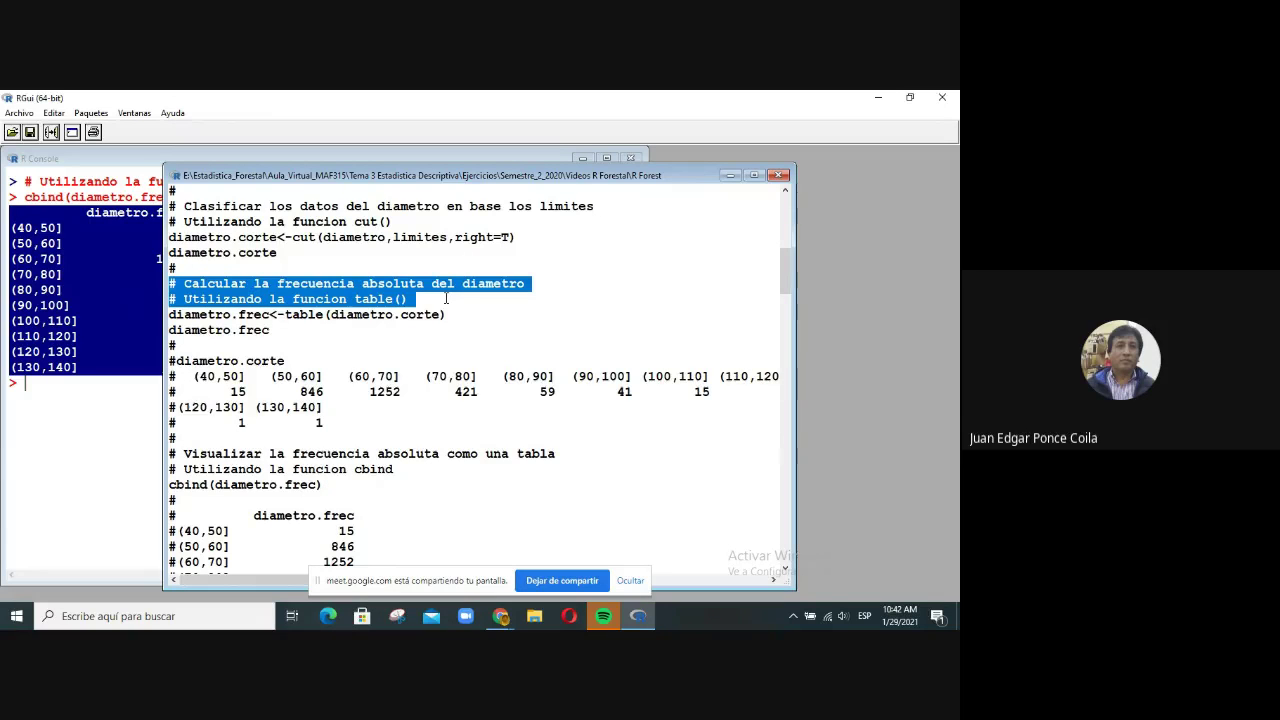
key(shift+Down)
key(ctrl+c)
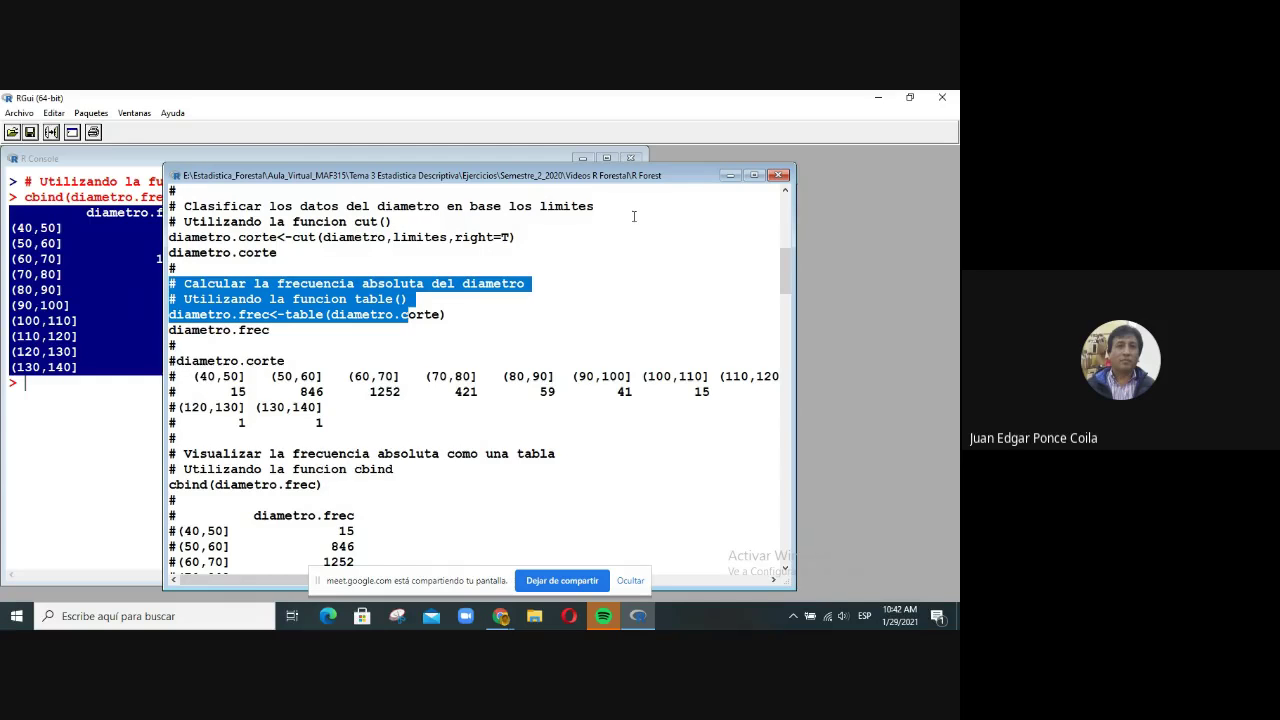
scroll(433, 277, down, 6)
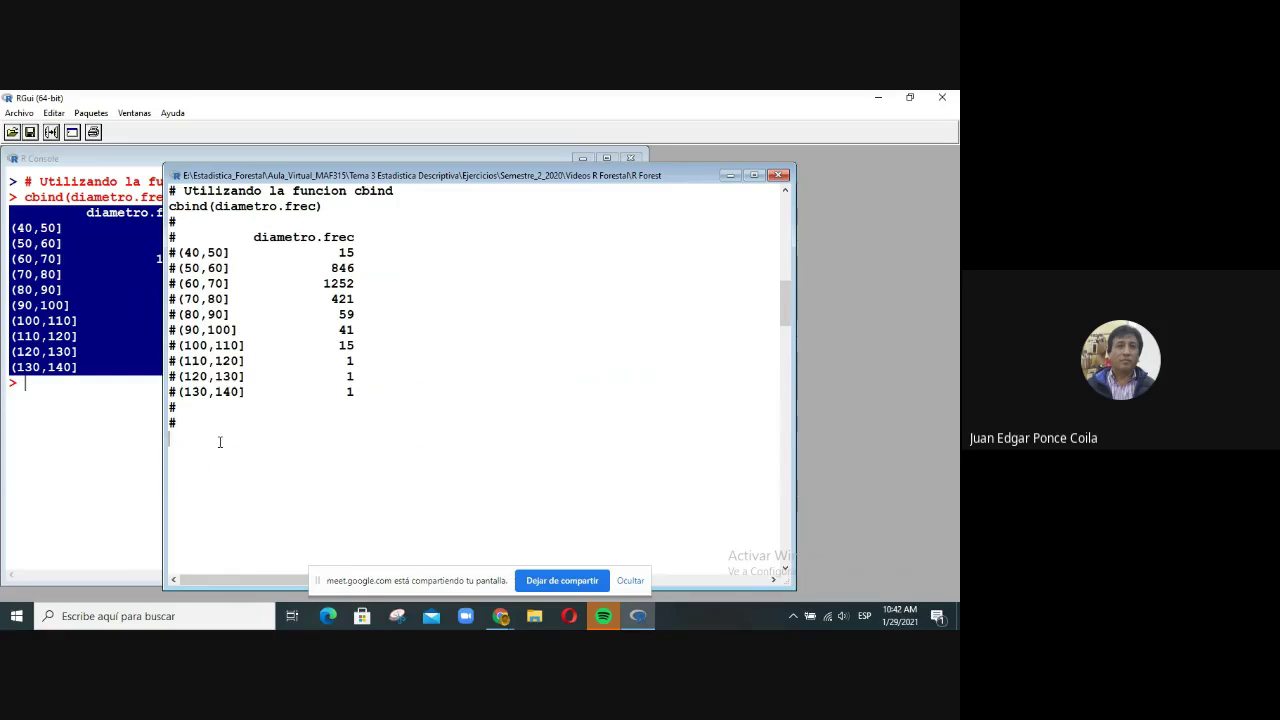
key(ctrl+v)
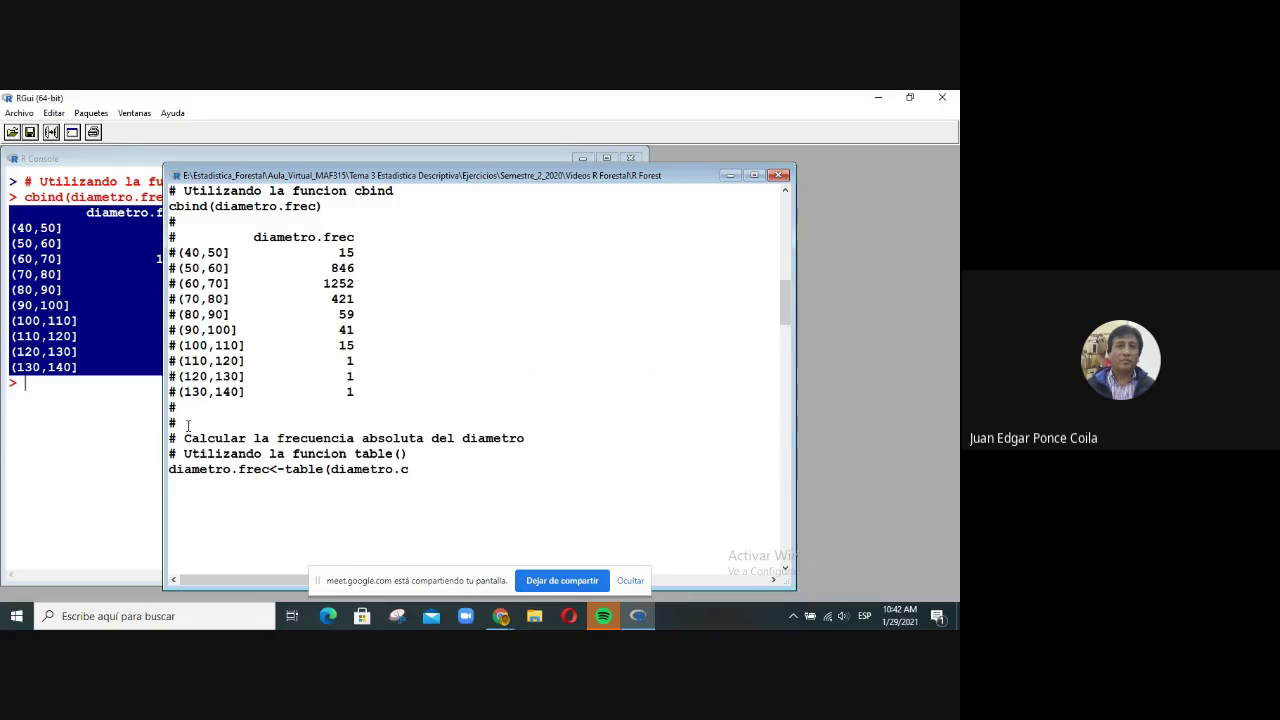
key(BackSpace)
key(BackSpace)
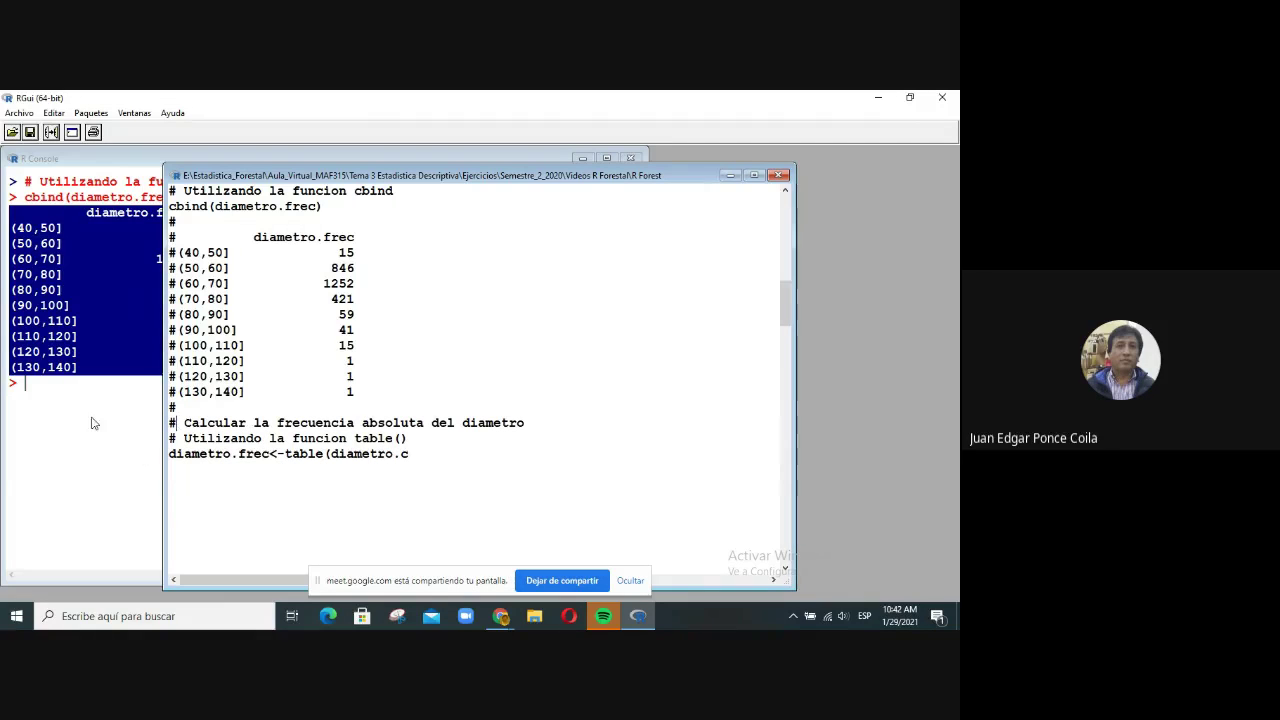
Step: Reword the pasted comments as "# Calcular la frecuencia relativa del diametro" and "# Utilizando la funcion prop.table()"
click(362, 423)
text(re)
key(Delete)
key(Delete)
key(Delete)
key(BackSpace)
key(BackSpace)
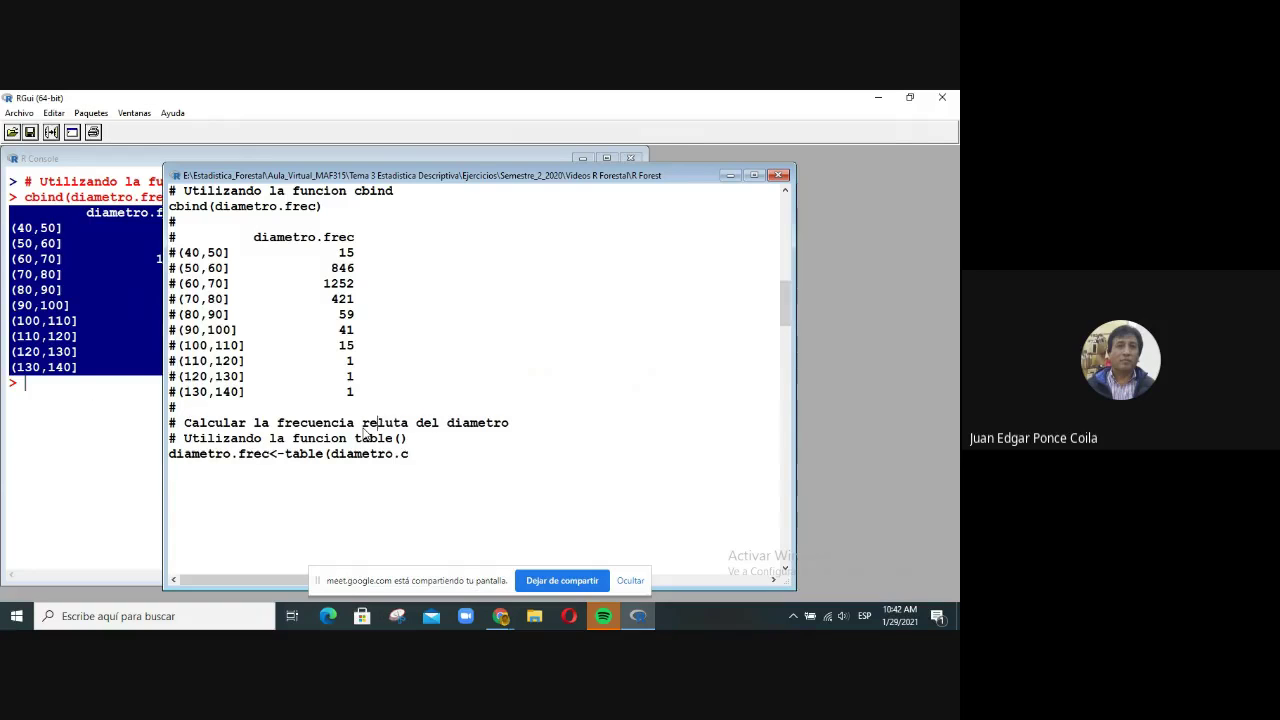
text(lativa)
key(Delete)
key(Delete)
key(Delete)
key(Right)
text(el di)
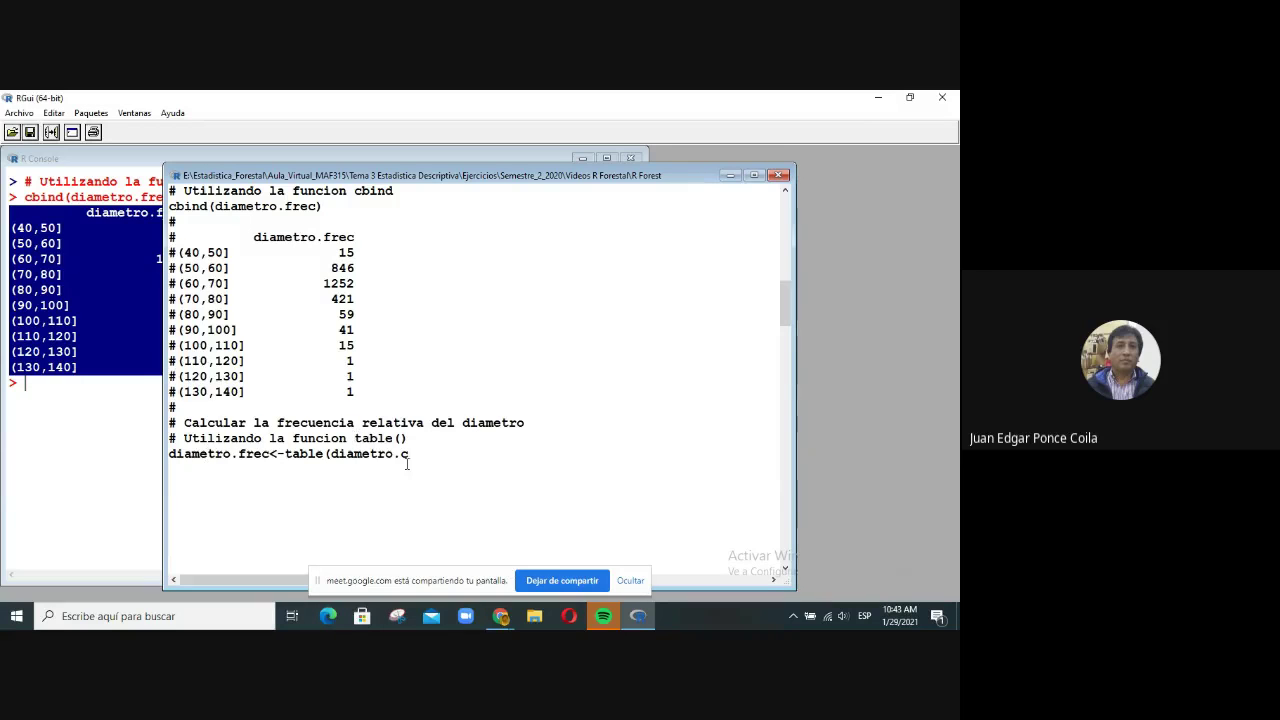
text(prop.)
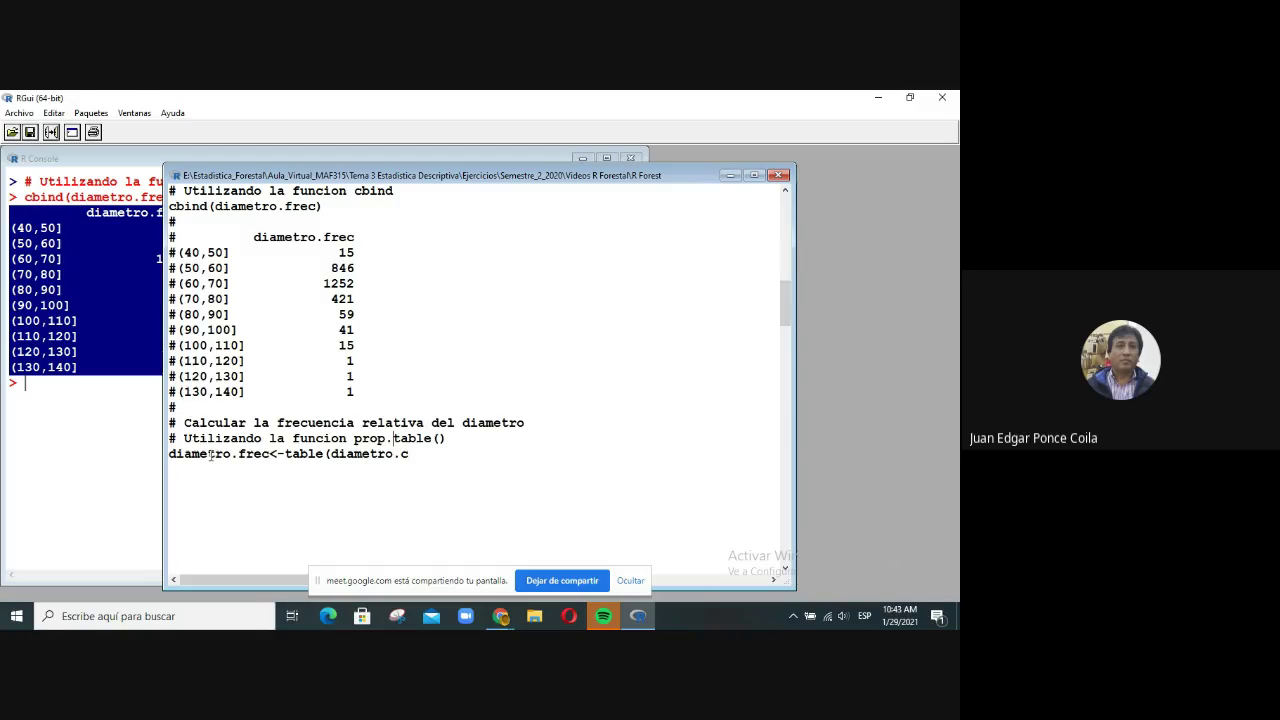
Step: Rewrite the pasted code line as diametro.frecrel<-prop.table(diametro.frec)
click(273, 460)
text(rel)
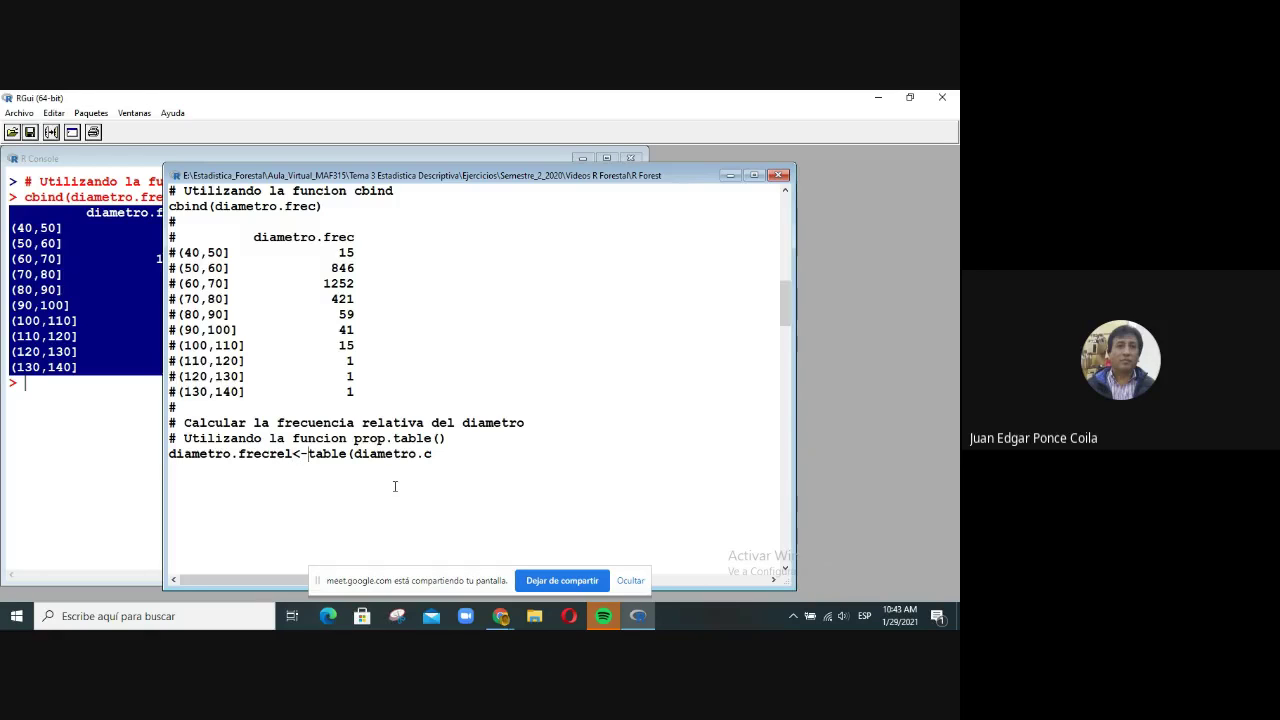
key(Right)
key(Right)
key(Right)
key(Right)
key(Right)
key(Right)
key(Right)
key(Right)
key(Right)
key(Right)
key(Right)
key(Right)
key(Right)
key(Right)
key(Right)
key(Right)
key(BackSpace)
key(BackSpace)
key(BackSpace)
key(BackSpace)
key(BackSpace)
key(BackSpace)
key(BackSpace)
key(BackSpace)
key(BackSpace)
key(BackSpace)
key(BackSpace)
key(BackSpace)
key(BackSpace)
key(BackSpace)
key(BackSpace)
key(BackSpace)
text(prop.table)
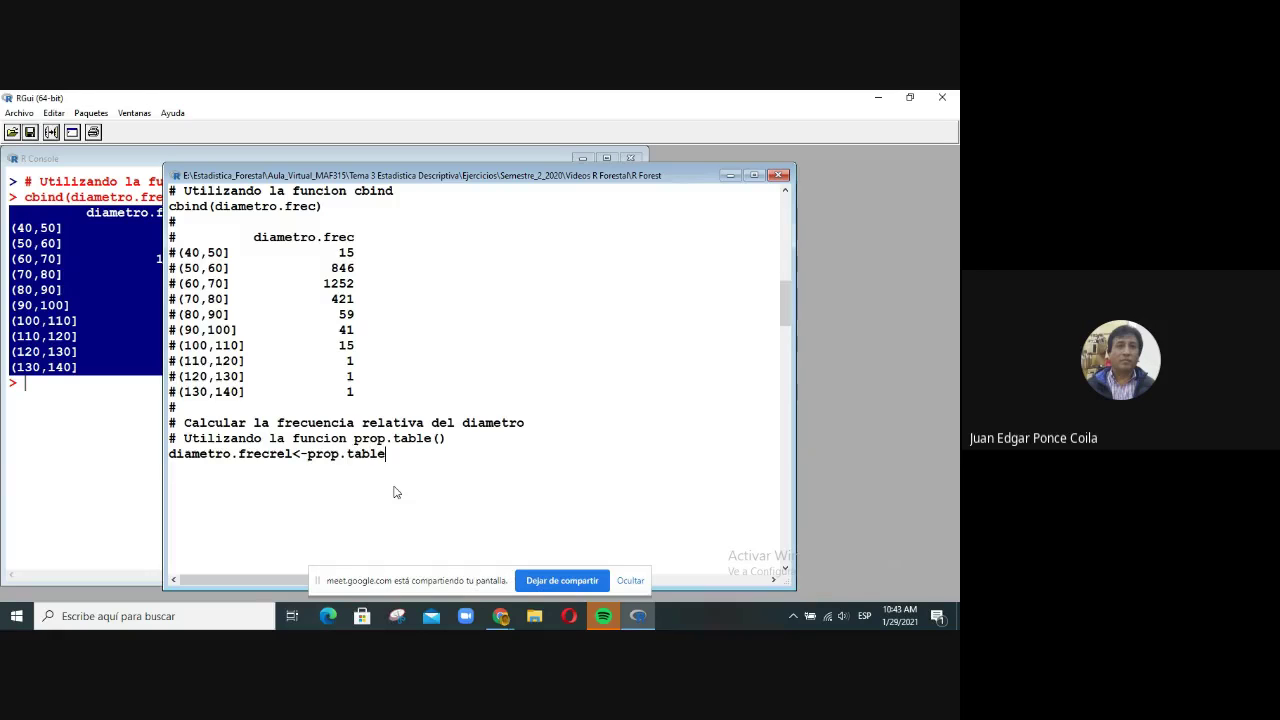
text(()
text(diamet)
text(ro)
text(.frec) )
Step: Add a diametro.frecrel line, run the relative frequency block and bring the console output into view
text(diamet)
text(r)
text(o)
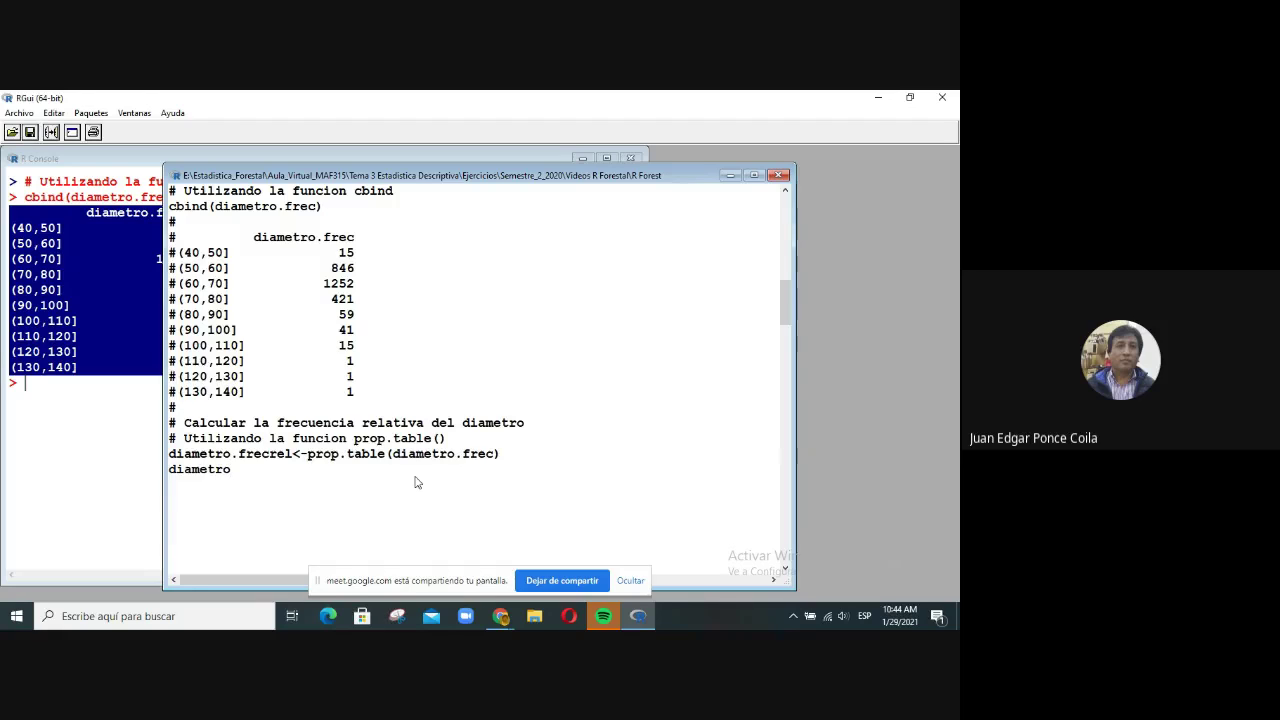
text(.frecrel)
drag(293, 469, 158, 410)
click(55, 133)
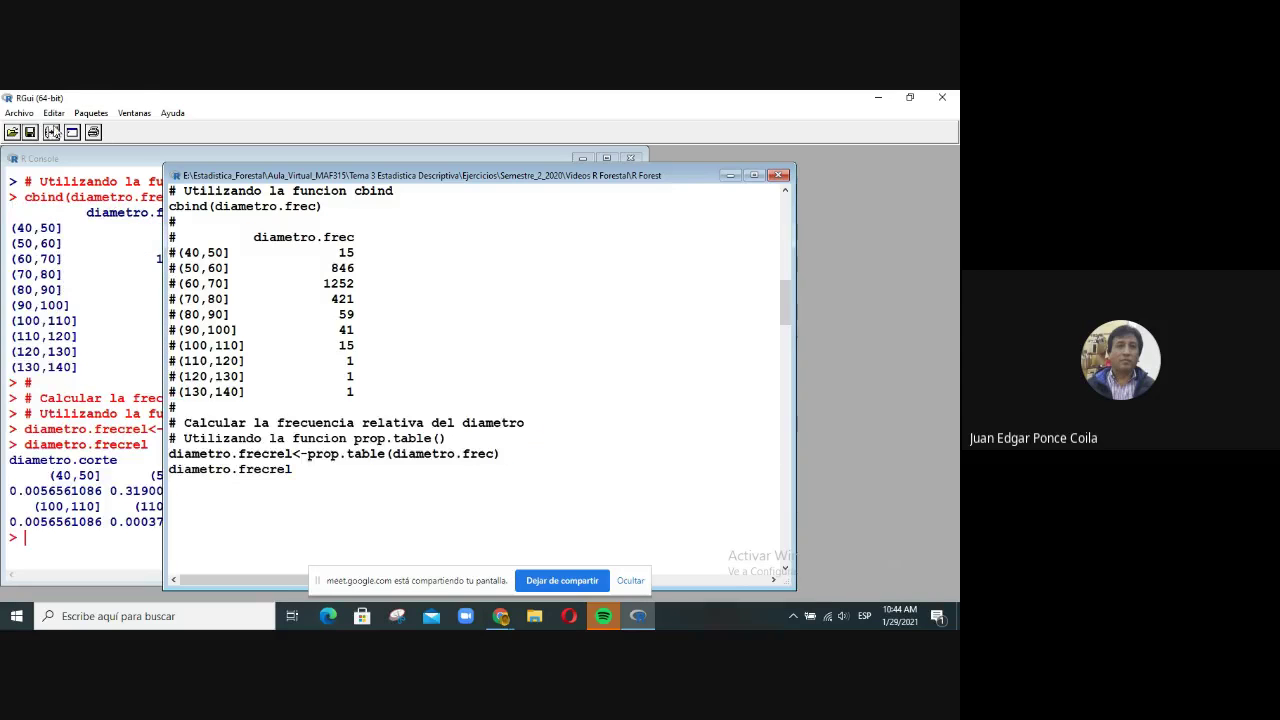
drag(96, 492, 101, 493)
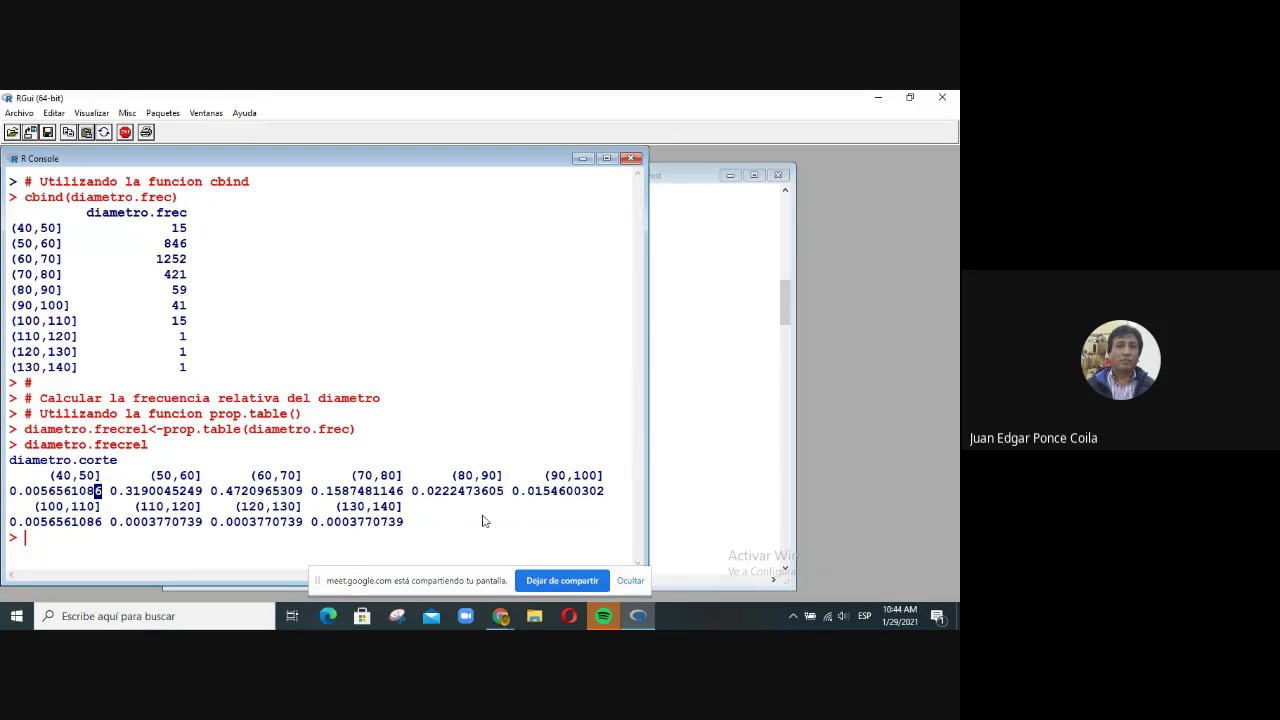
Step: Below the diametro.frecrel line, add a "#" separator and the comment "# Redondear la frecuencia relativa del diametro"
click(679, 489)
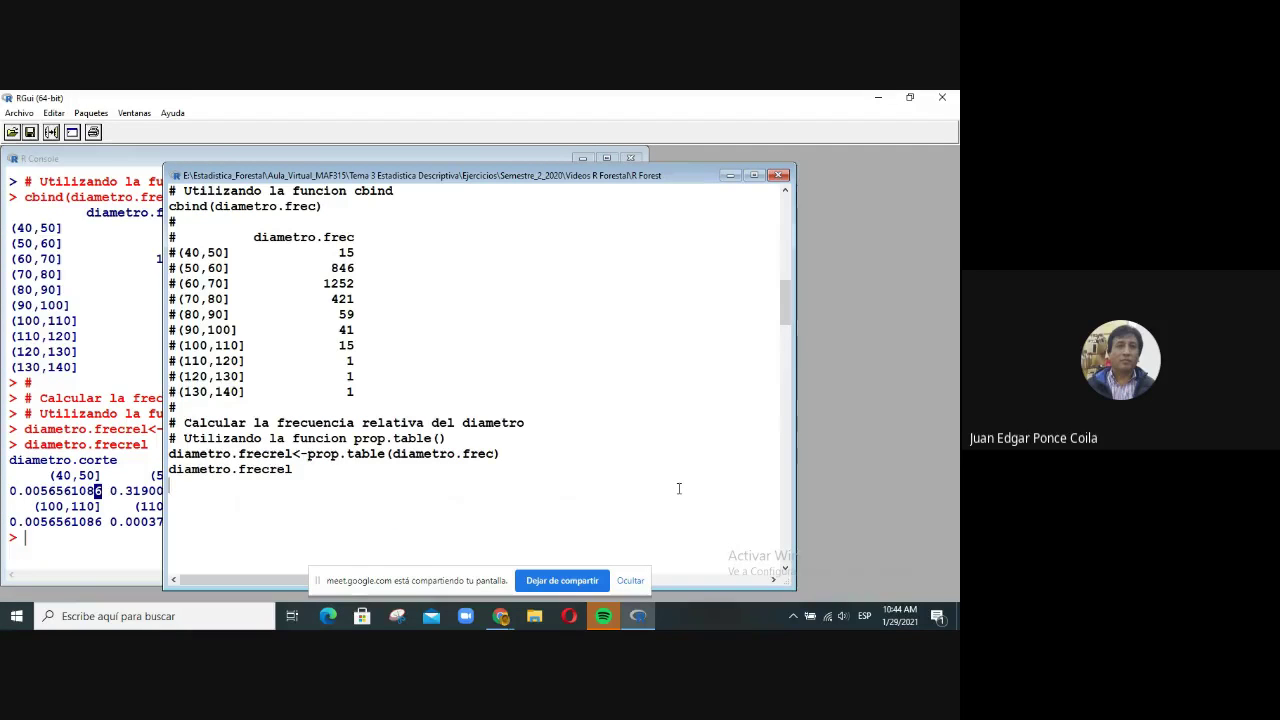
text(#)
key(Return)
text(# Redon)
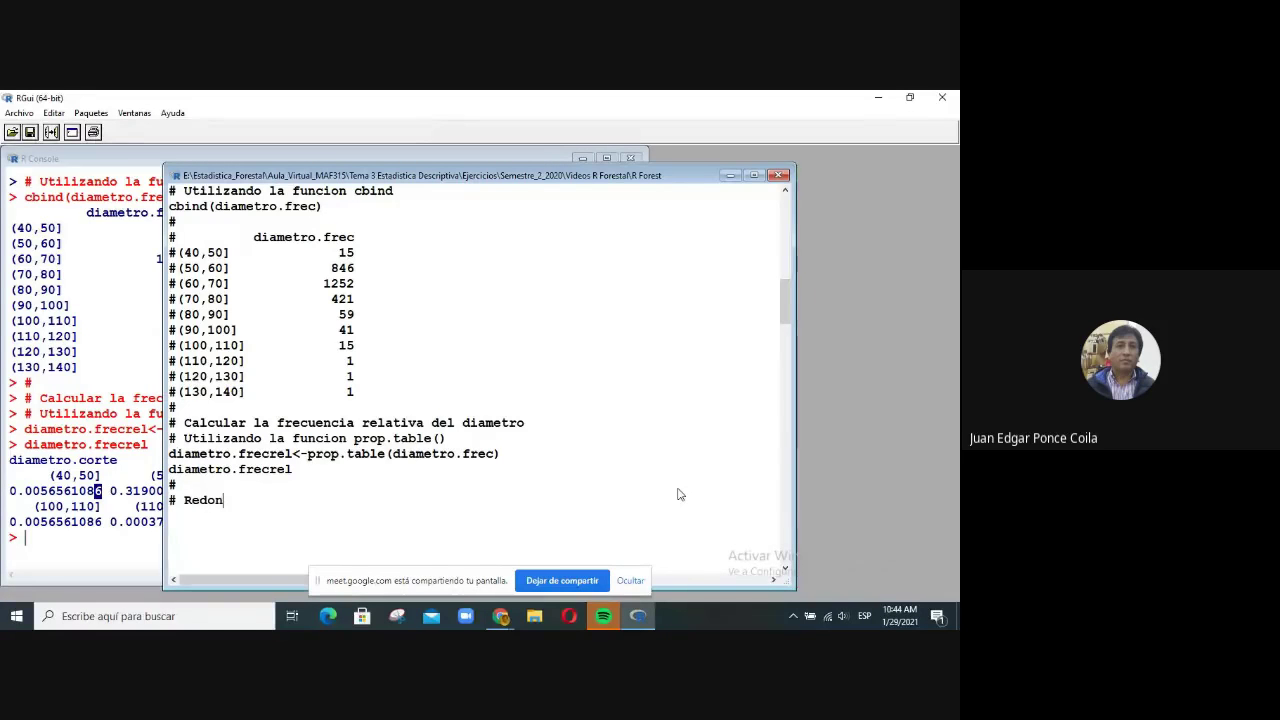
text(dear a )
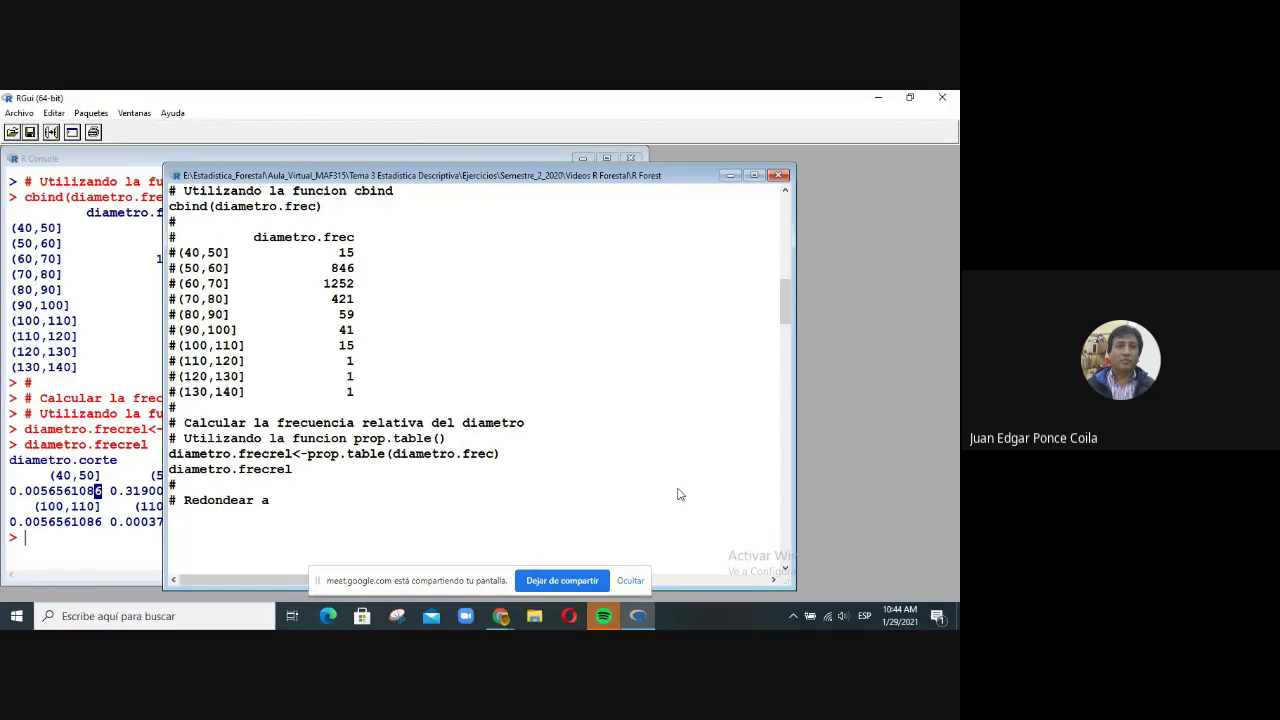
text(5 m)
key(BackSpace)
key(BackSpace)
key(BackSpace)
key(BackSpace)
key(BackSpace)
key(BackSpace)
text(la frecuencia )
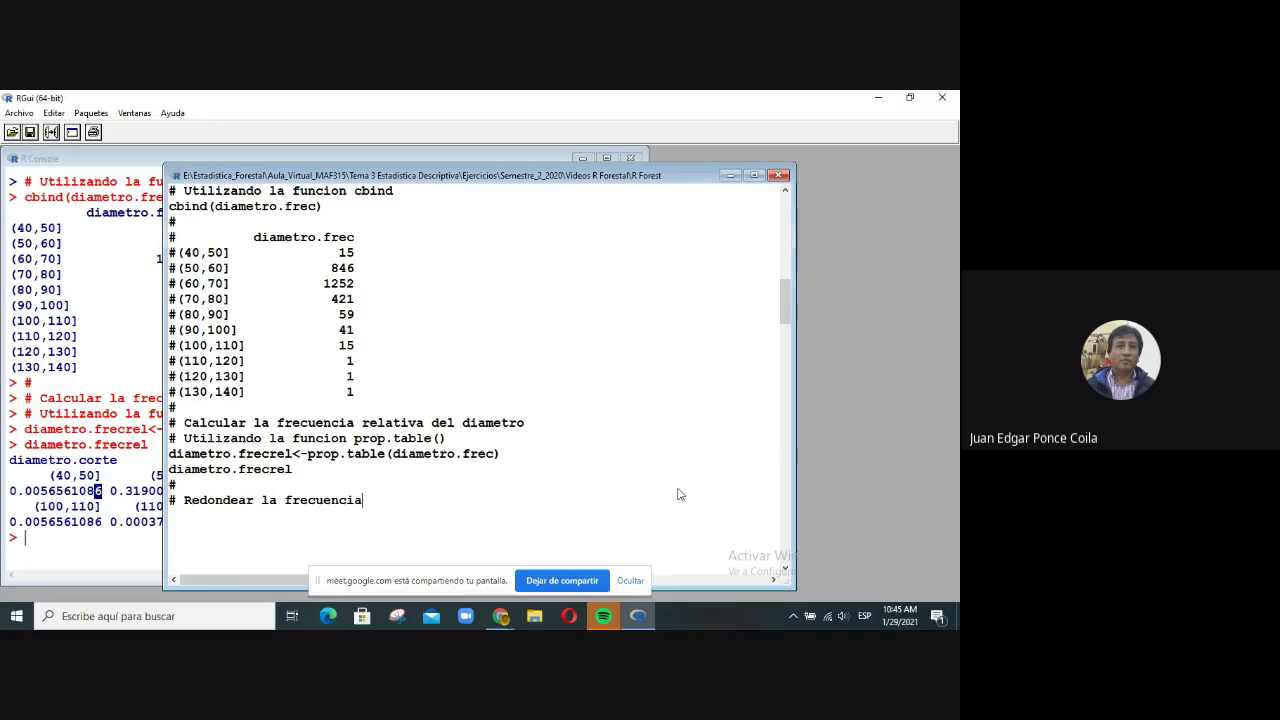
text(relativa d)
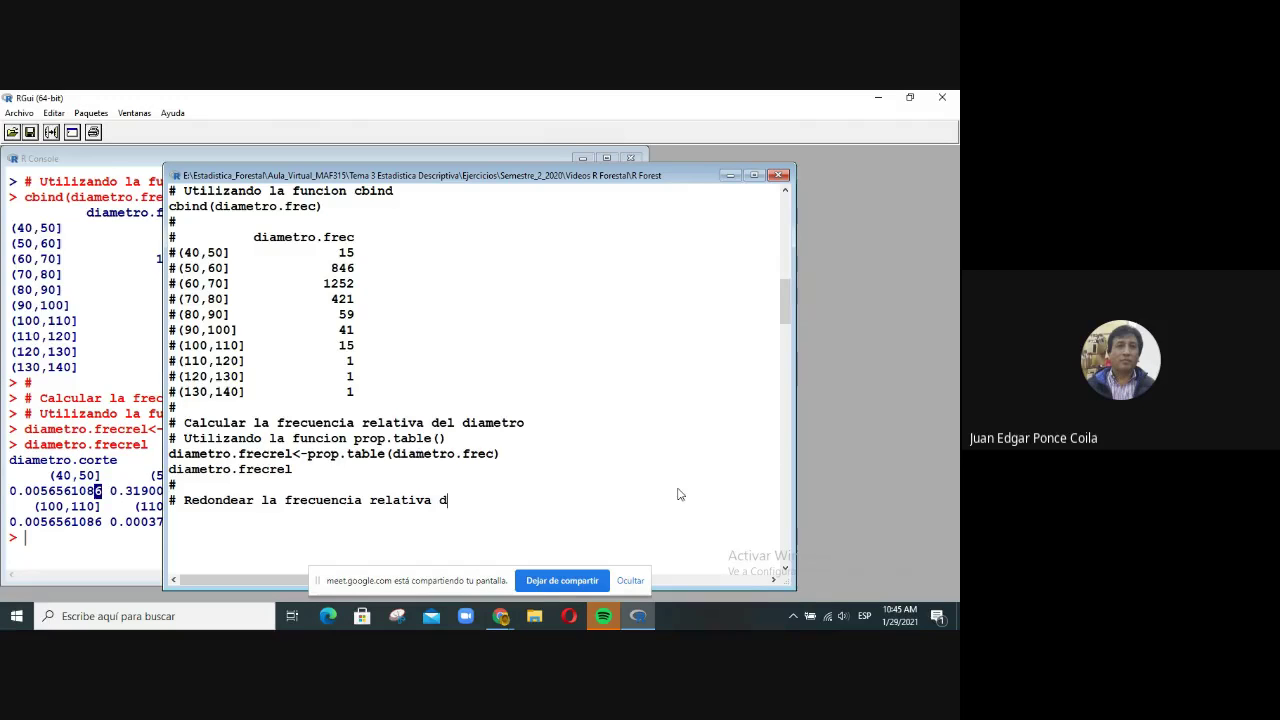
text(el diametro)
key(Return)
Step: Write the line diametro.frecrel<-round(diametro.frecrel,5) followed by a diametro.frecrel line to print it
text(diametro)
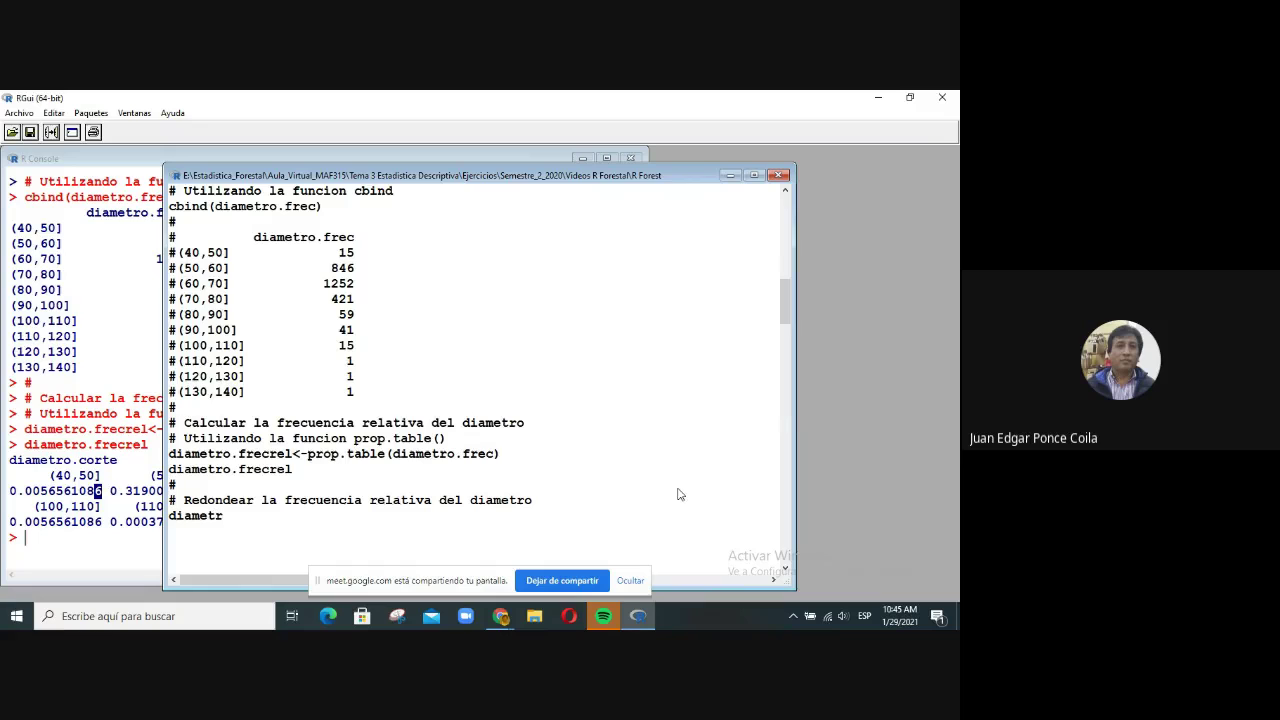
text(.frecrel<-round)
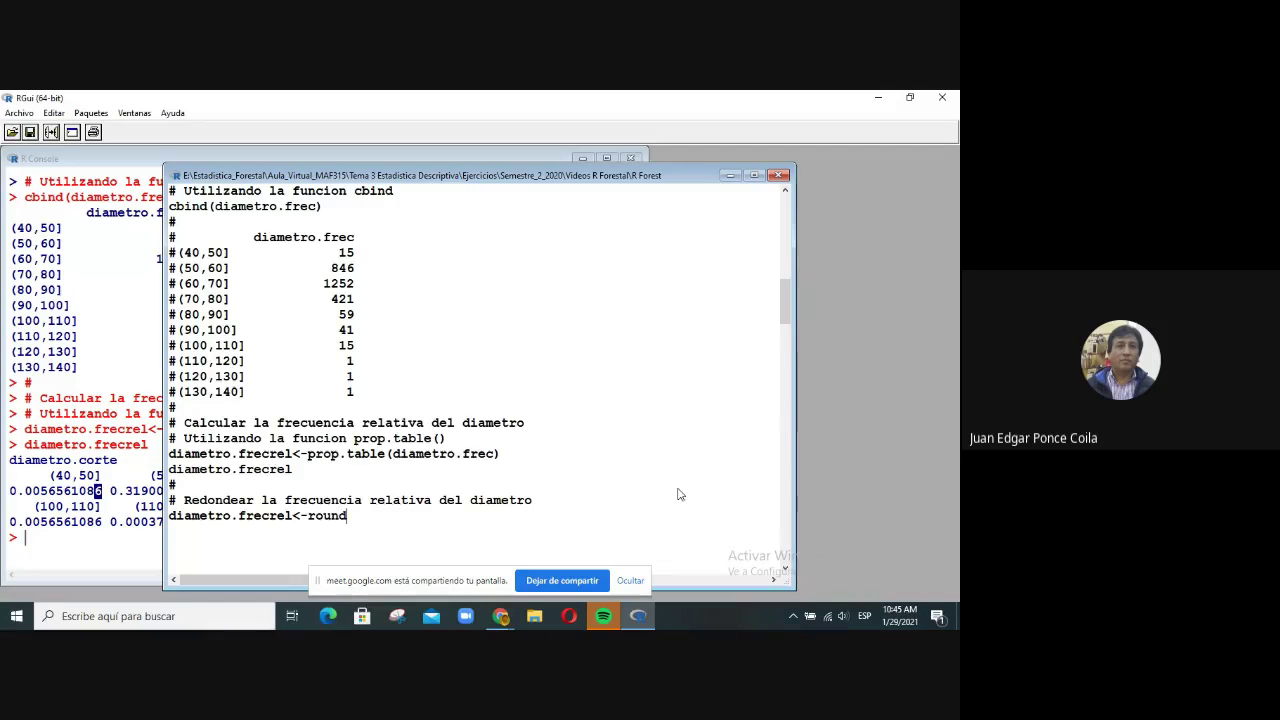
text((diametro)
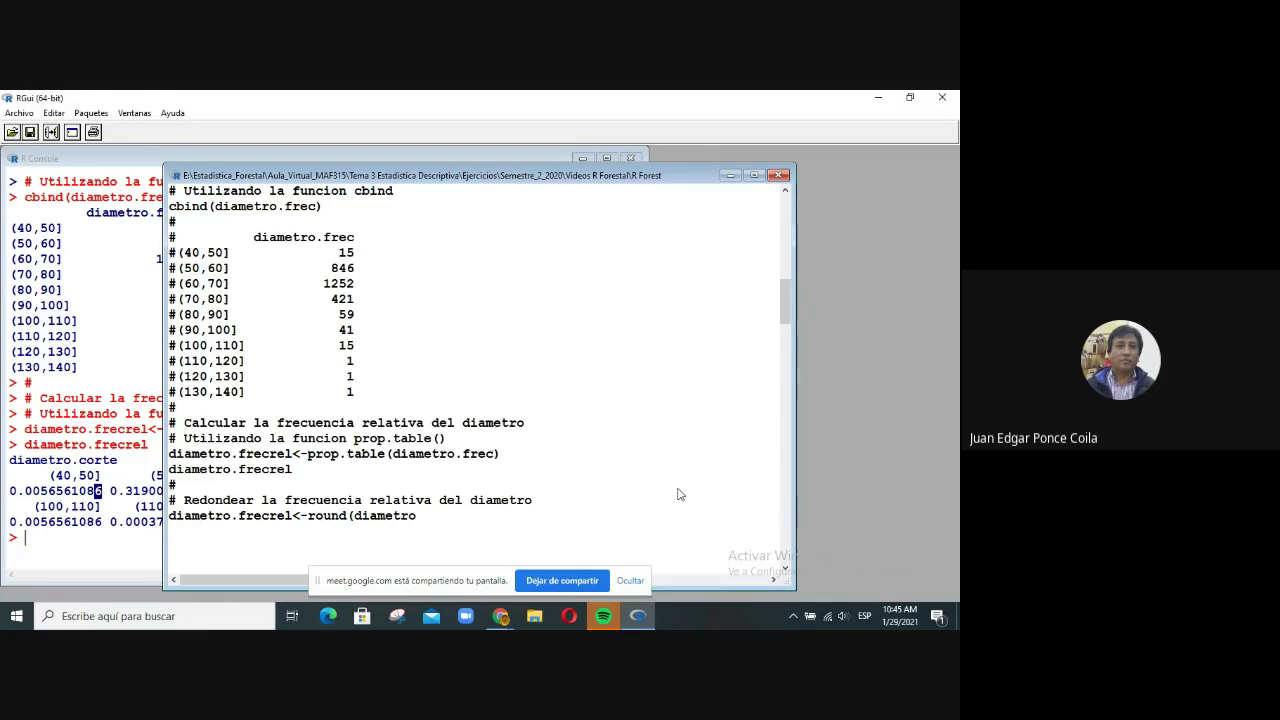
text(.frecrel,5) diamrt)
key(BackSpace)
key(BackSpace)
text(etro.frecreo)
key(BackSpace)
text(l)
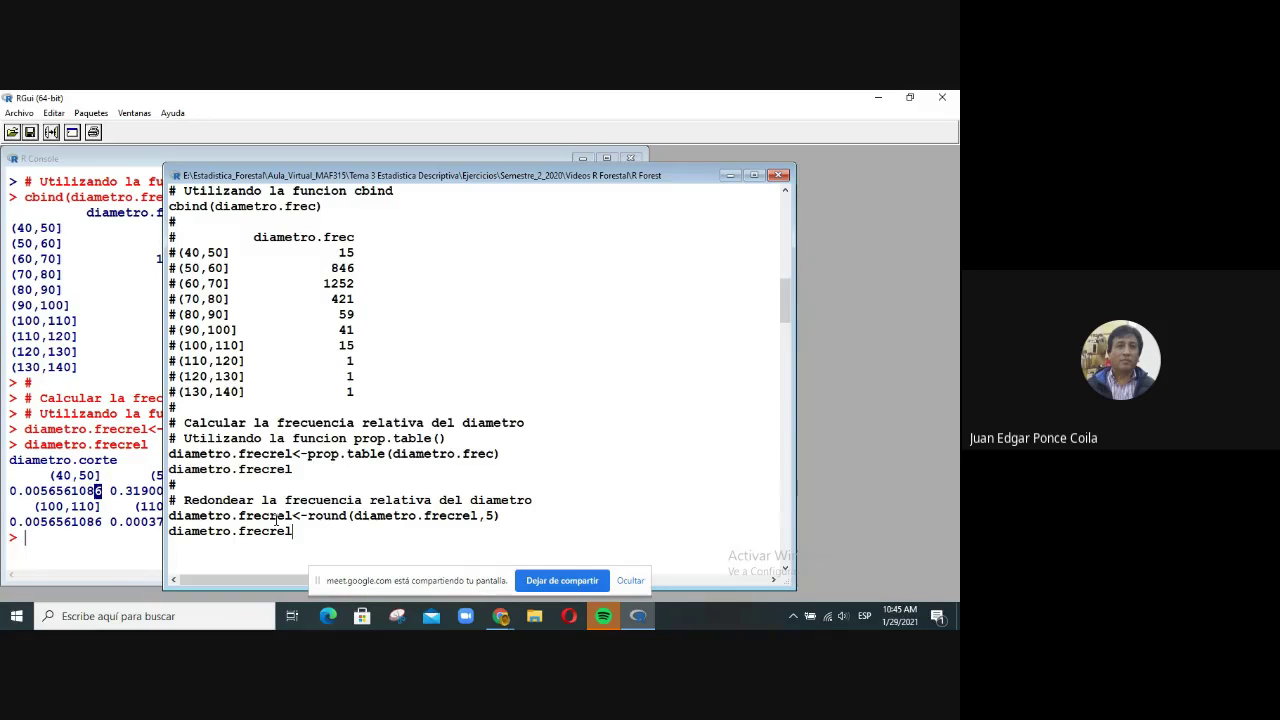
Step: Run the three-line rounding block and bring the console output into view
drag(292, 530, 172, 500)
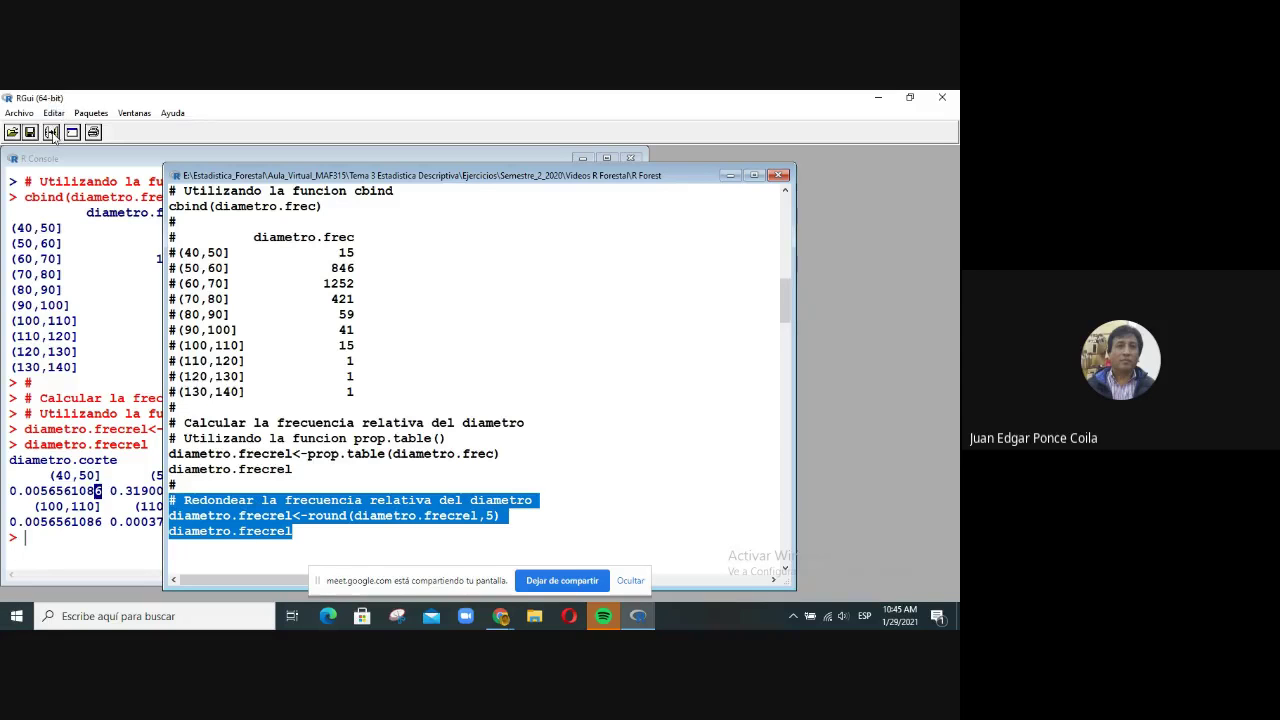
key(ctrl+r)
click(68, 527)
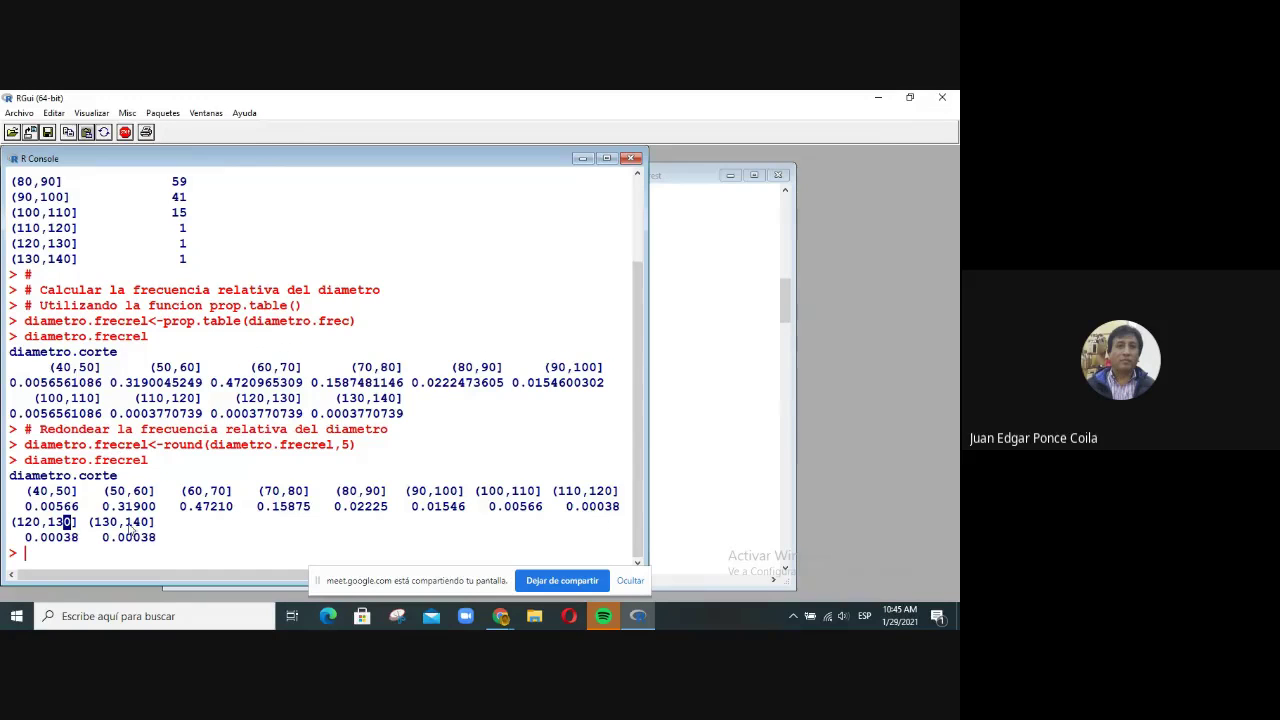
Step: Add a "#" separator and the comment "# Agregar la frecuencia relativa a la tabla" at the end of the rounding block
click(737, 467)
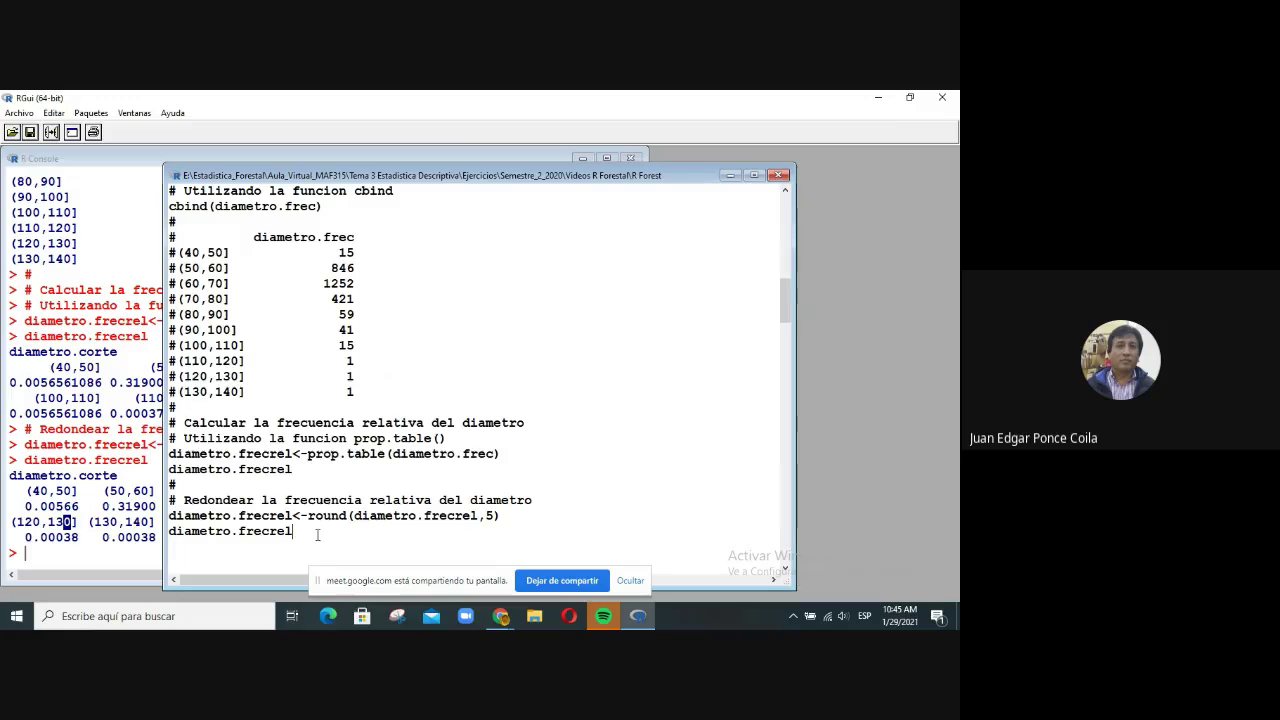
scroll(317, 535, down, 2)
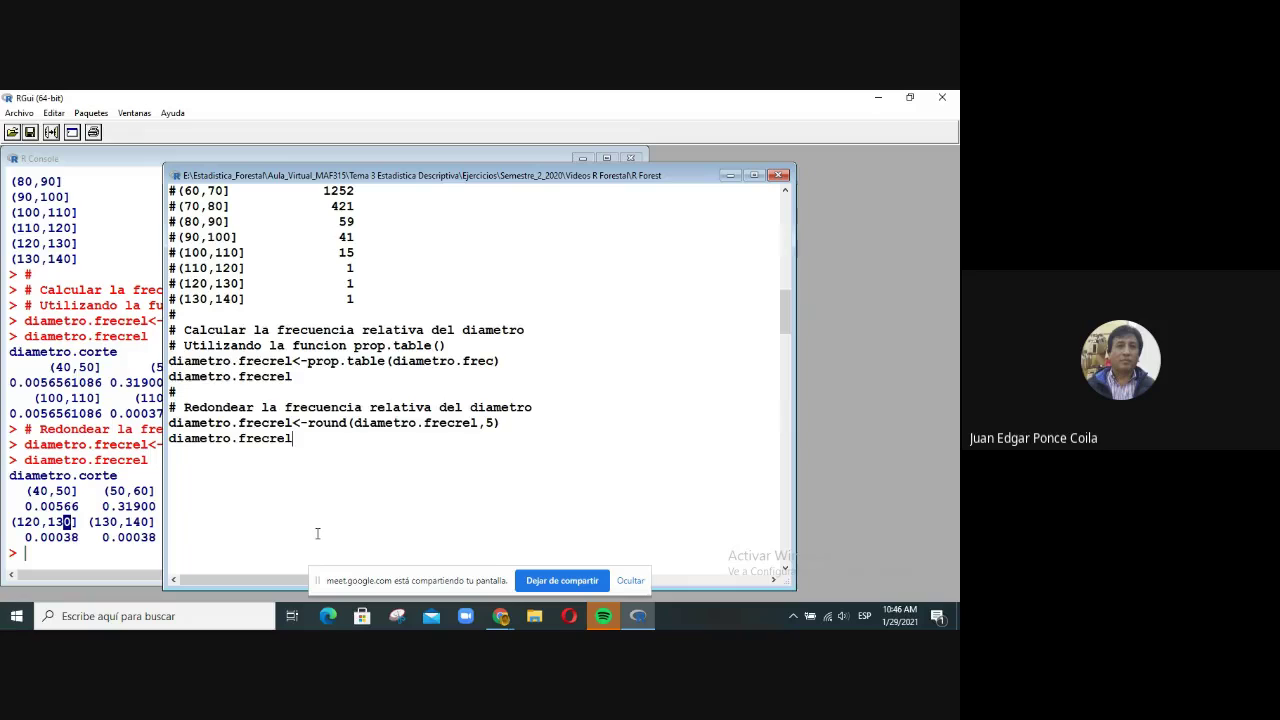
key(Return)
text(#)
text(#)
text( Agre)
text(gar )
text(la)
key(BackSpace)
key(BackSpace)
key(BackSpace)
key(BackSpace)
text(la frecuenc)
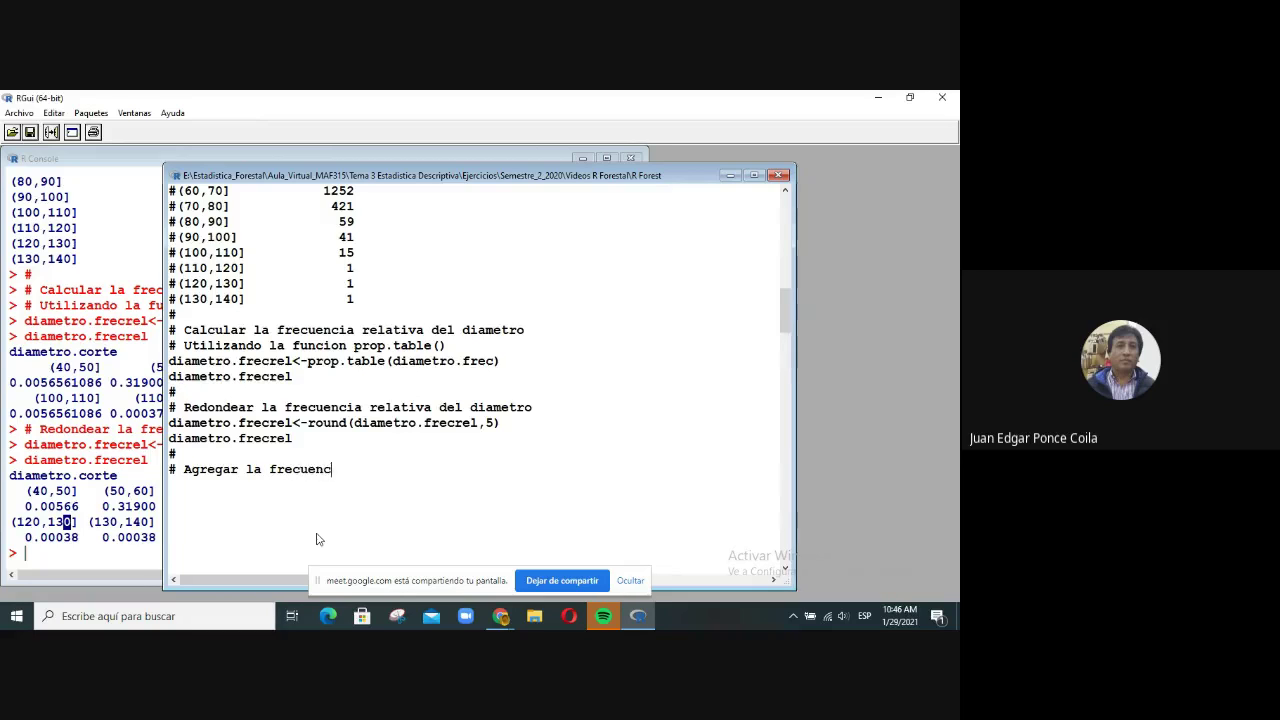
text(ia relativa a la tabla)
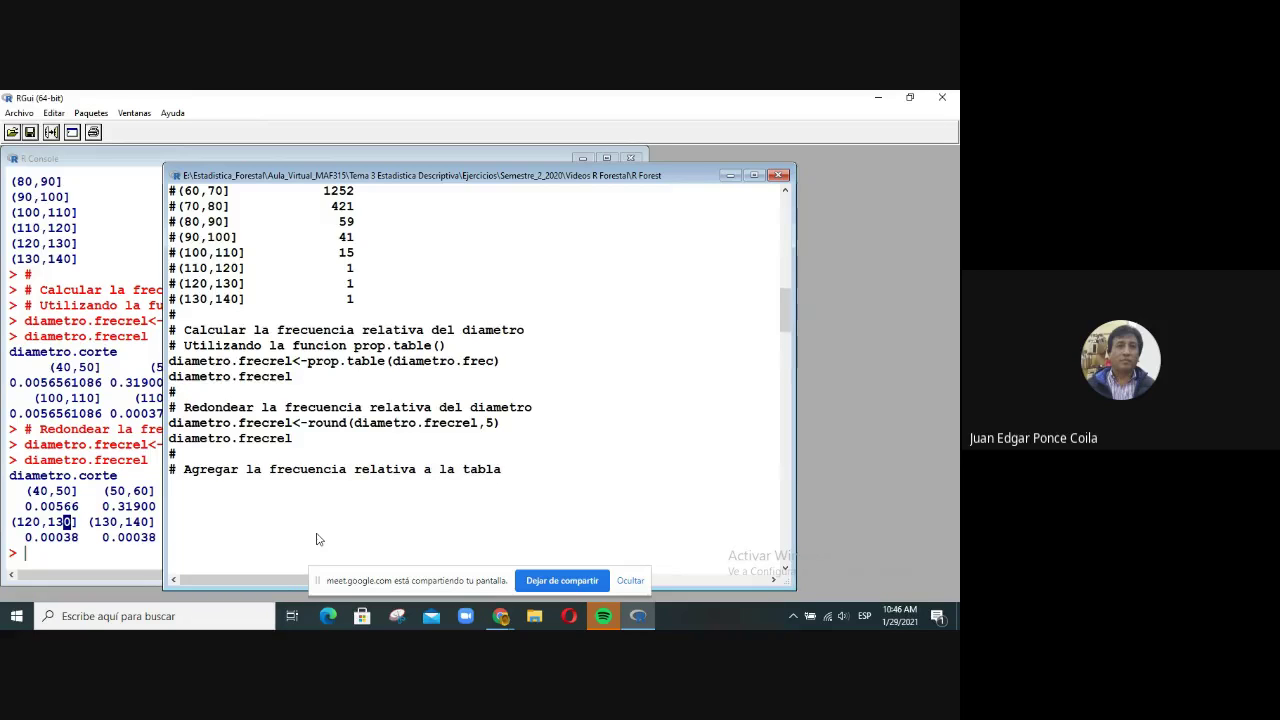
key(Return)
Step: Write the line cbind(diametro.frec,diametro.frecrel) under the new comment
text(cbind)
scroll(326, 503, up, 4)
scroll(216, 325, down, 6)
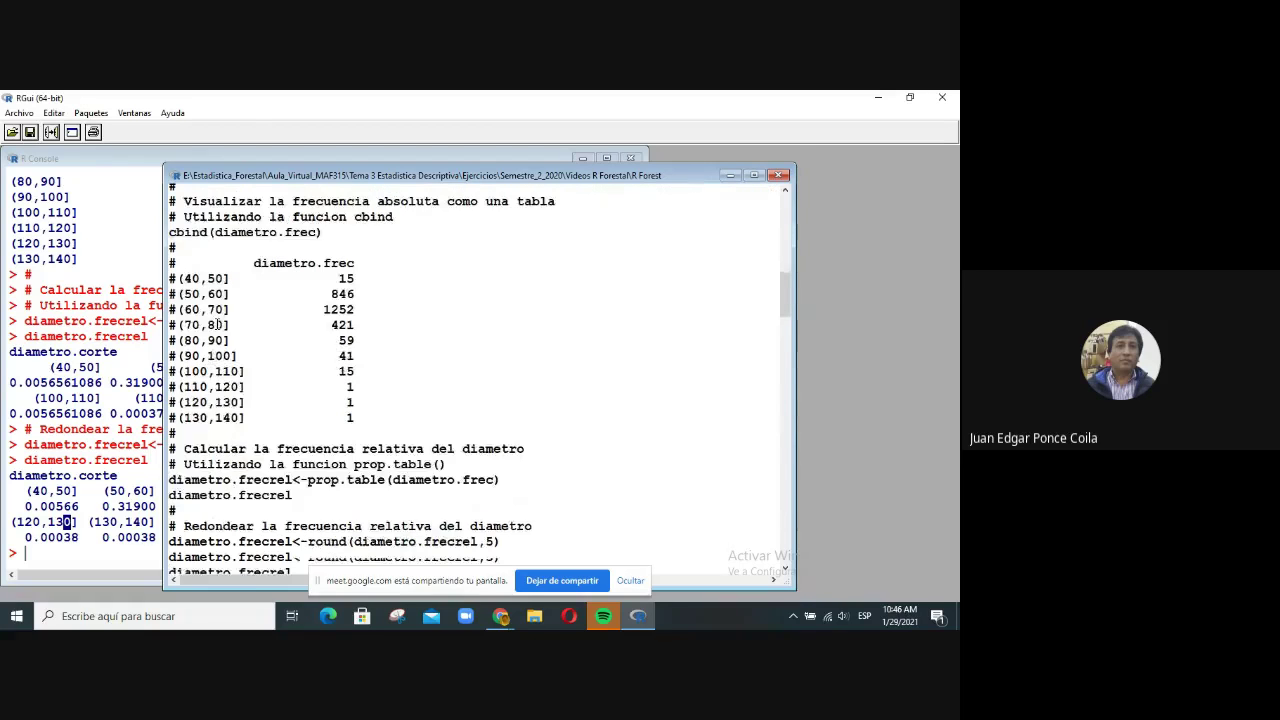
text(()
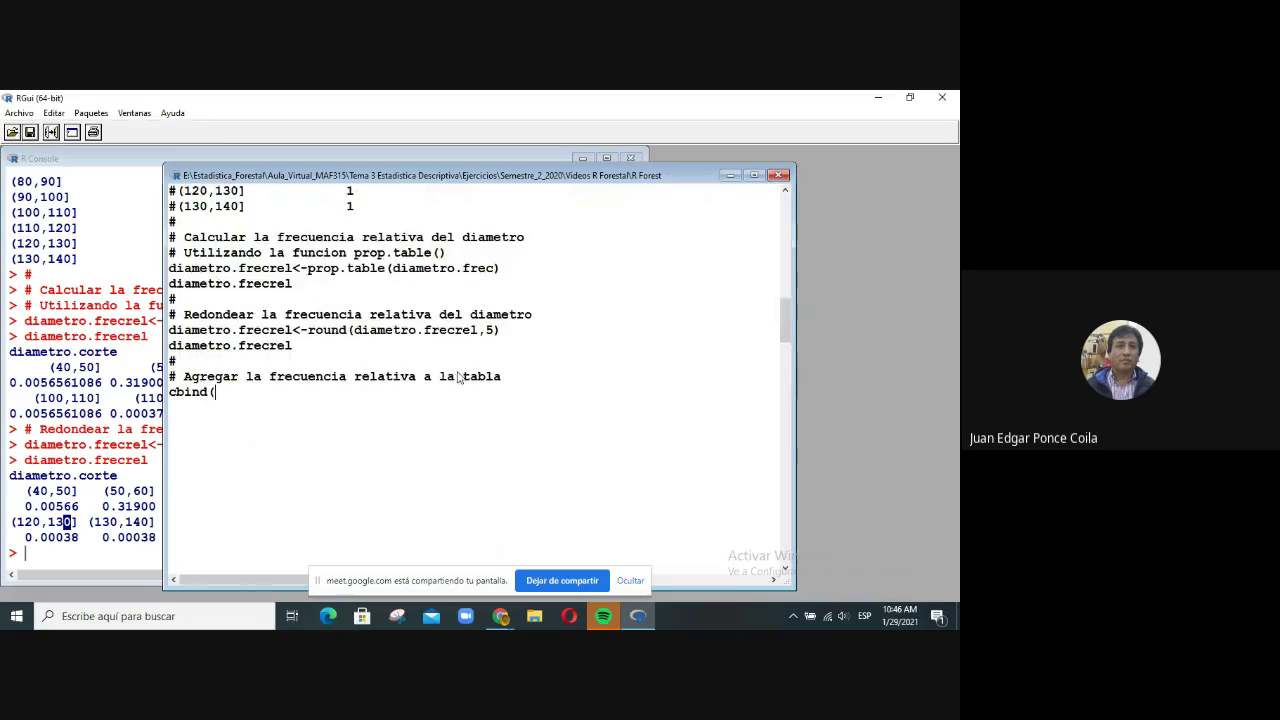
text(diametro.frec,diametro)
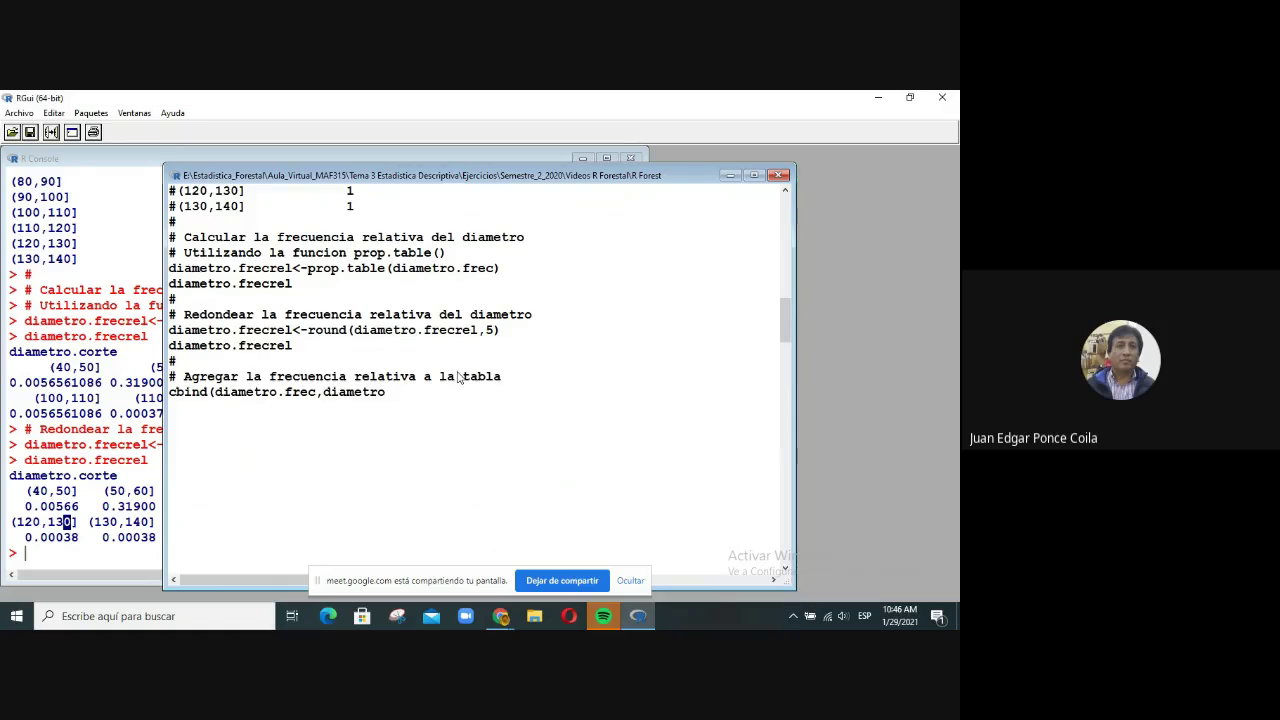
text(.frecrel))
Step: Clear all previous output from the R console
drag(481, 393, 169, 237)
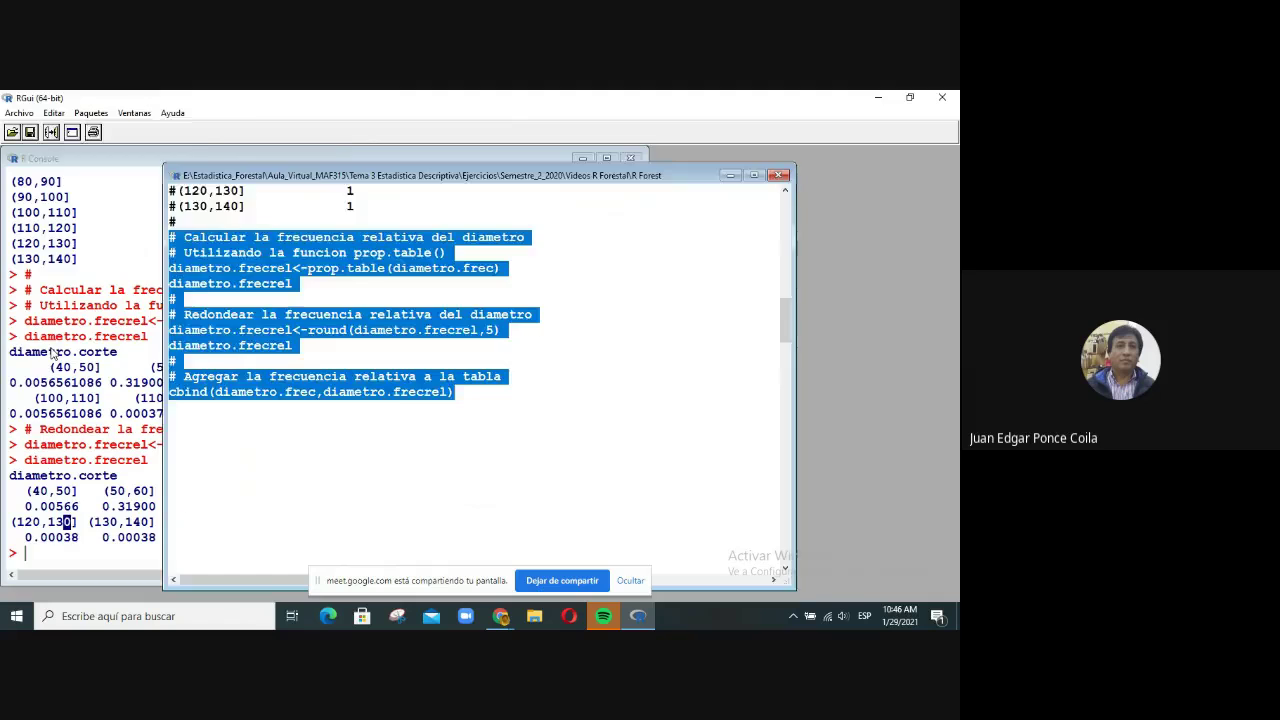
click(53, 354)
key(ctrl+l)
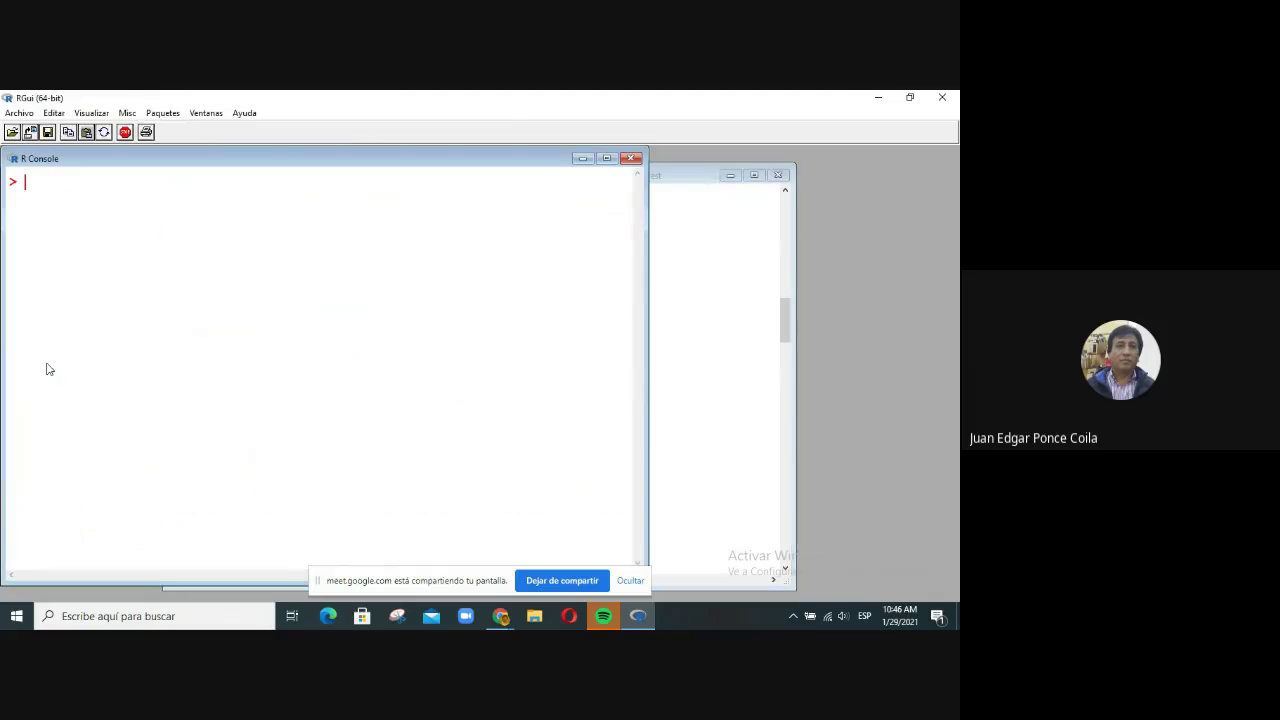
Step: Run the script from the rounding comment through the two-column cbind line and bring the resulting console table into view
click(672, 413)
drag(471, 393, 168, 314)
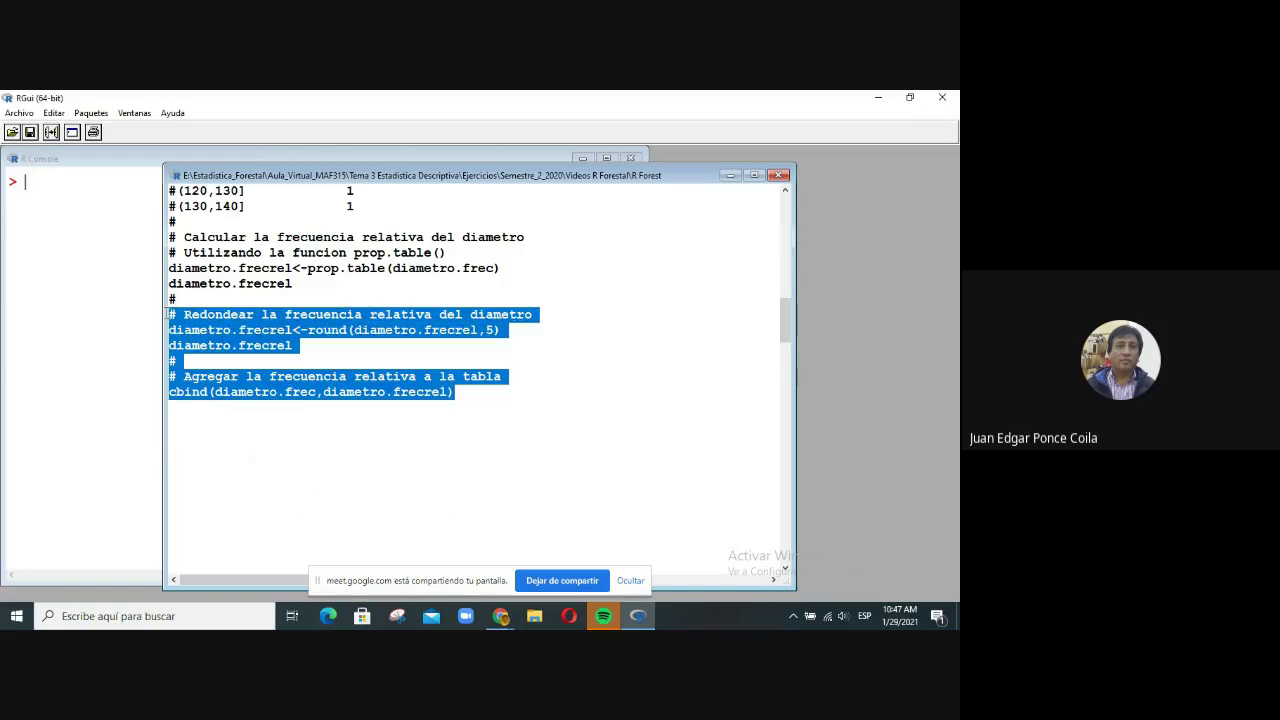
click(51, 132)
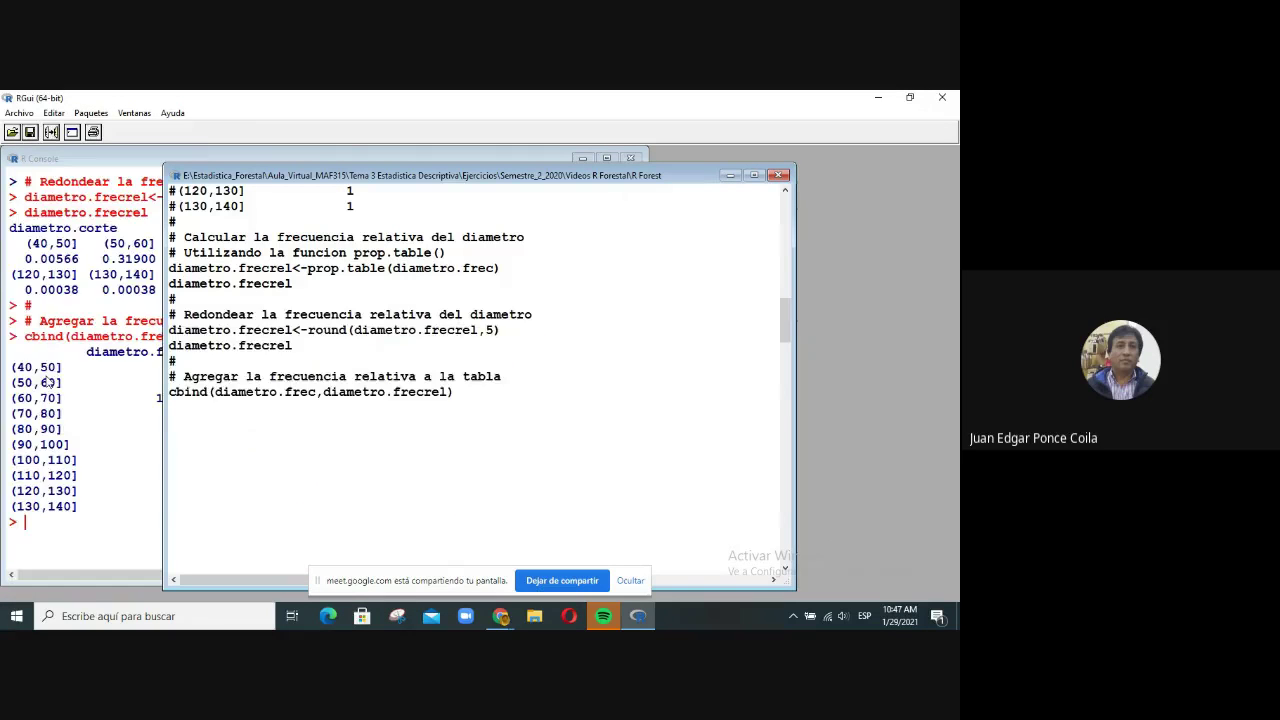
click(55, 413)
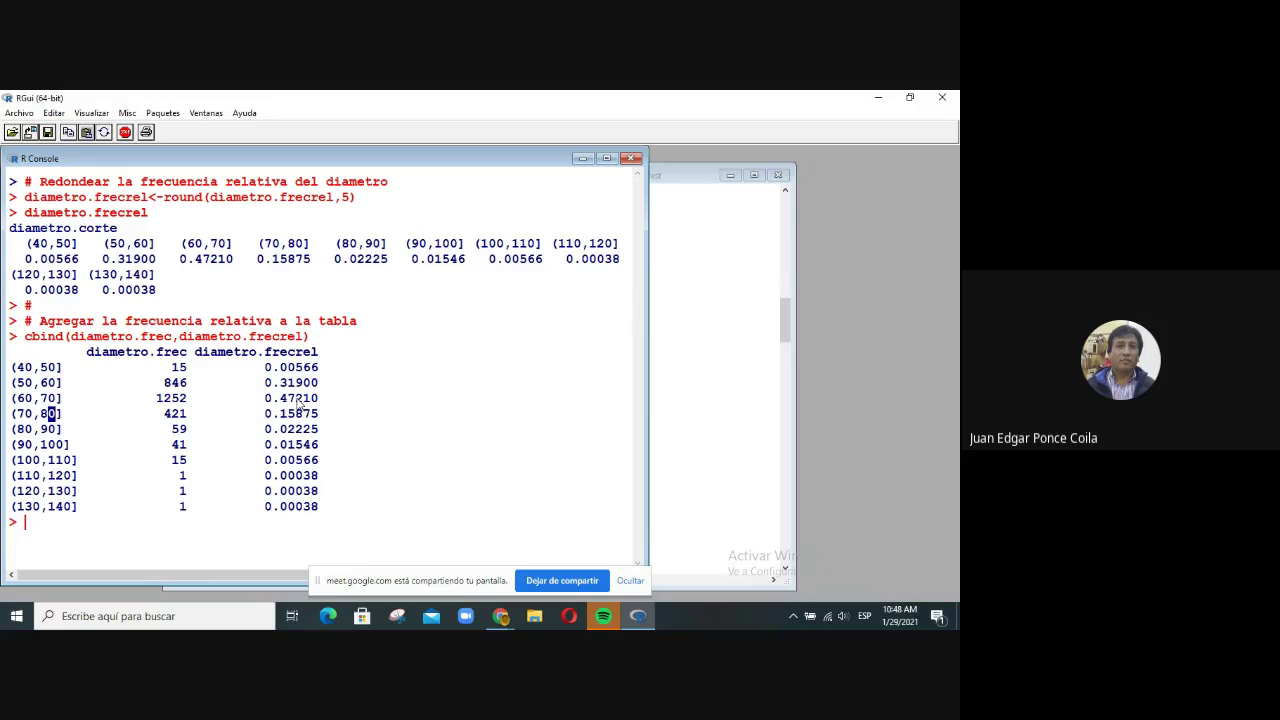
click(703, 355)
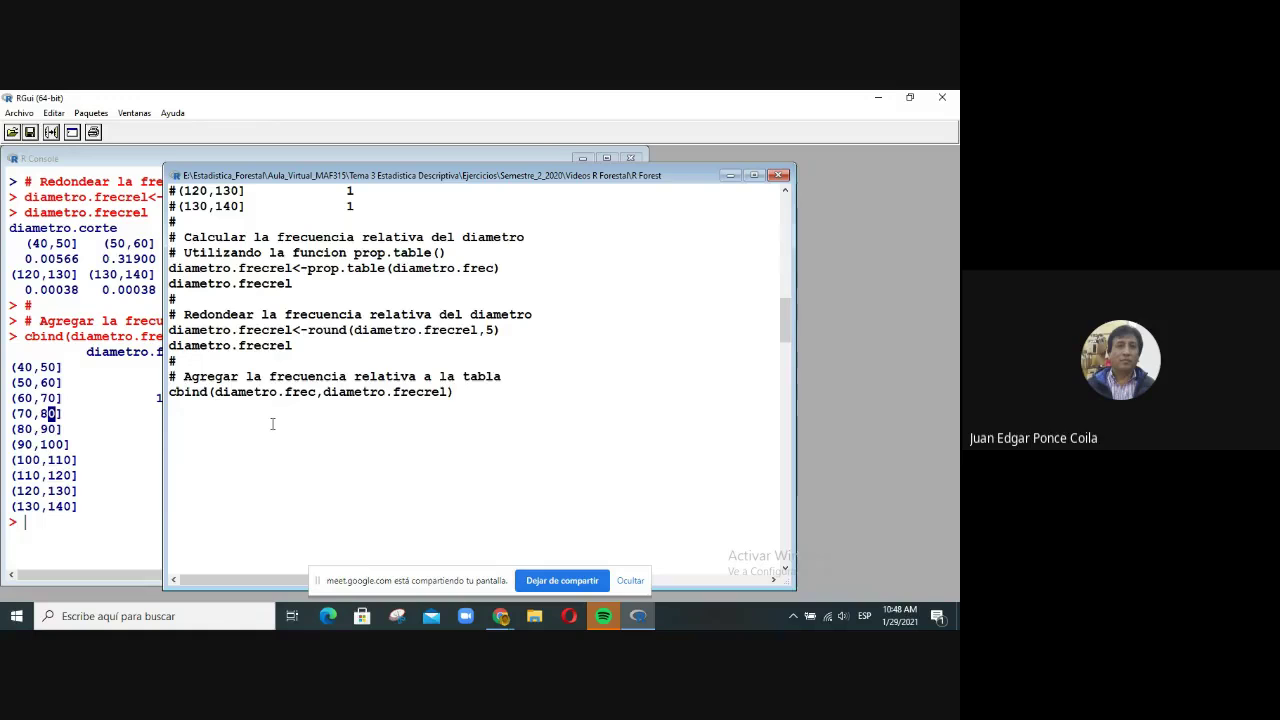
click(89, 400)
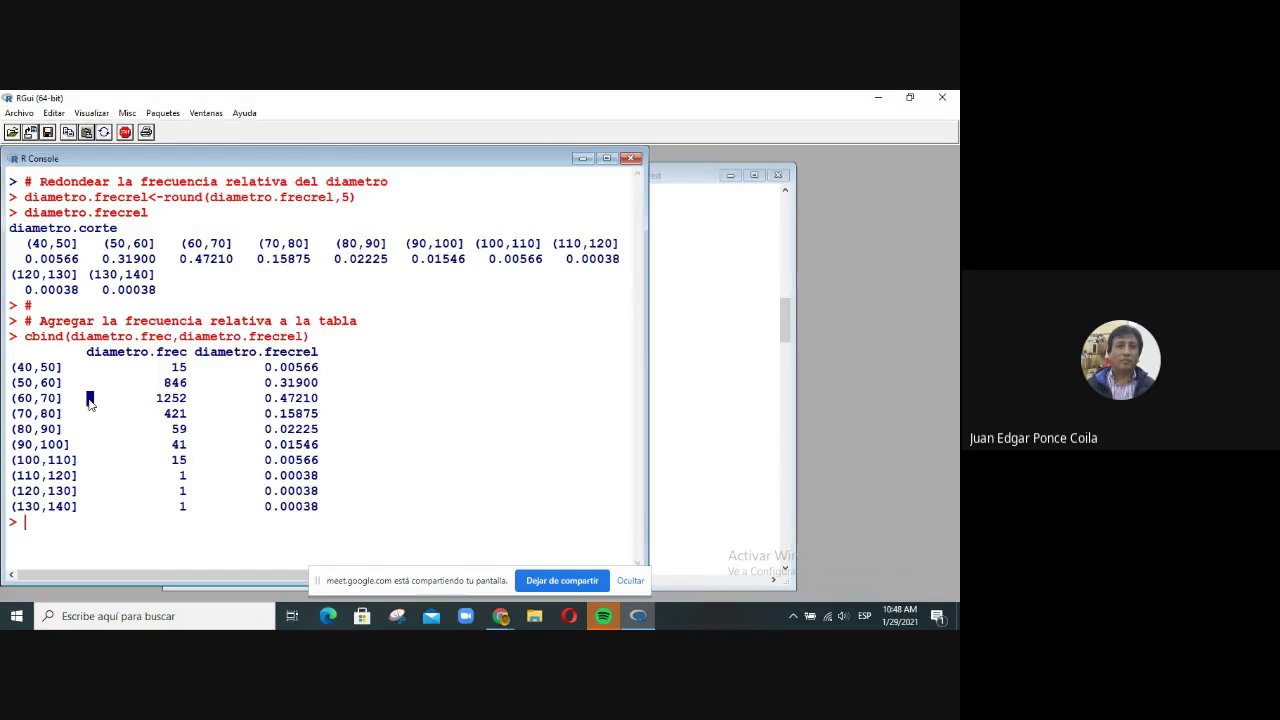
Step: Below the two-column cbind line, add a "#" separator and the comments "# Calcular la frecuencia absoluta acumulada" and "# Utilizando la funcion cumsum"
click(737, 476)
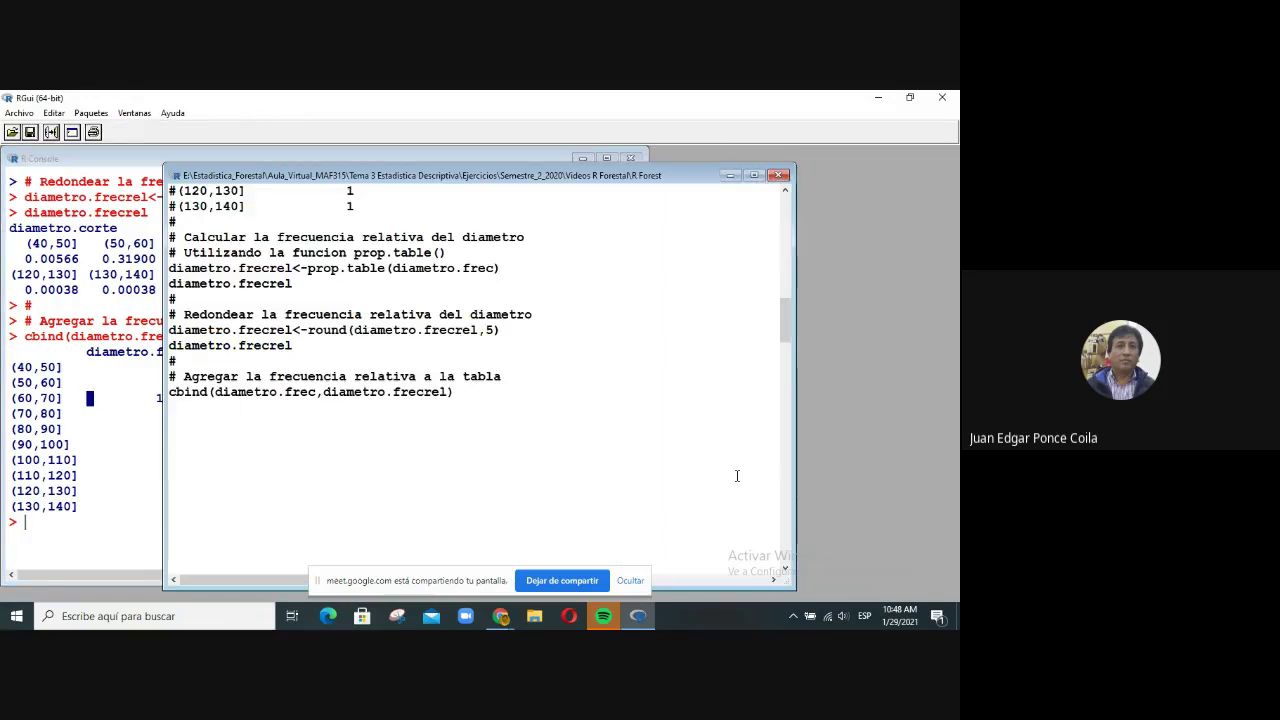
key(Return)
text(#)
key(Return)
text(# Clacu)
text(lar)
key(BackSpace)
key(BackSpace)
key(BackSpace)
key(BackSpace)
key(BackSpace)
key(BackSpace)
key(BackSpace)
text(alcular la)
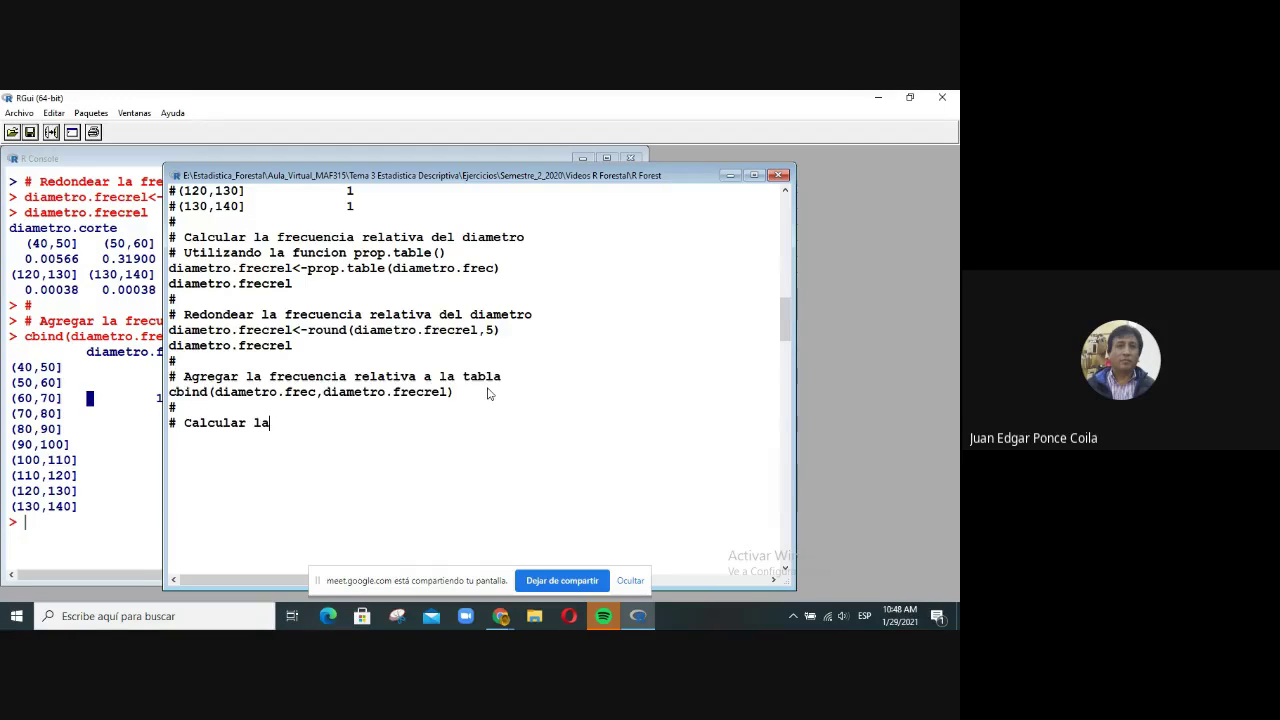
text( frecuencia absol)
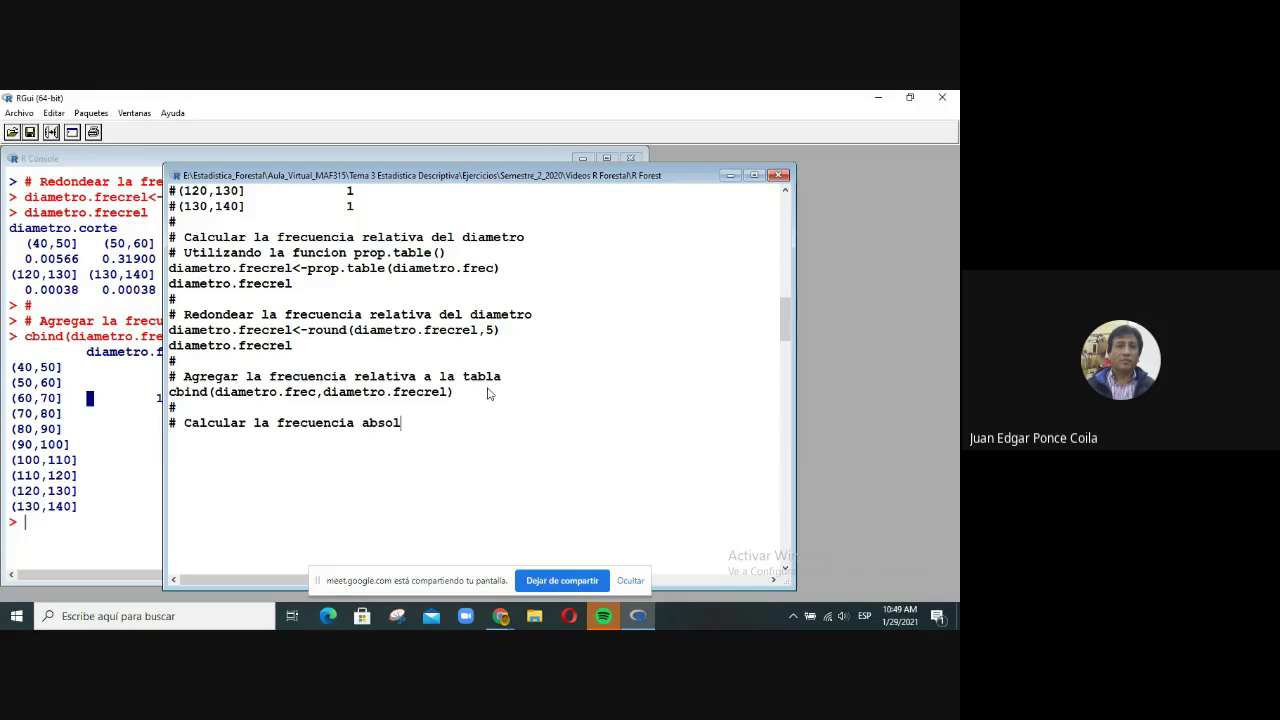
text(uta acumulada)
key(Return)
text(# Utiliza)
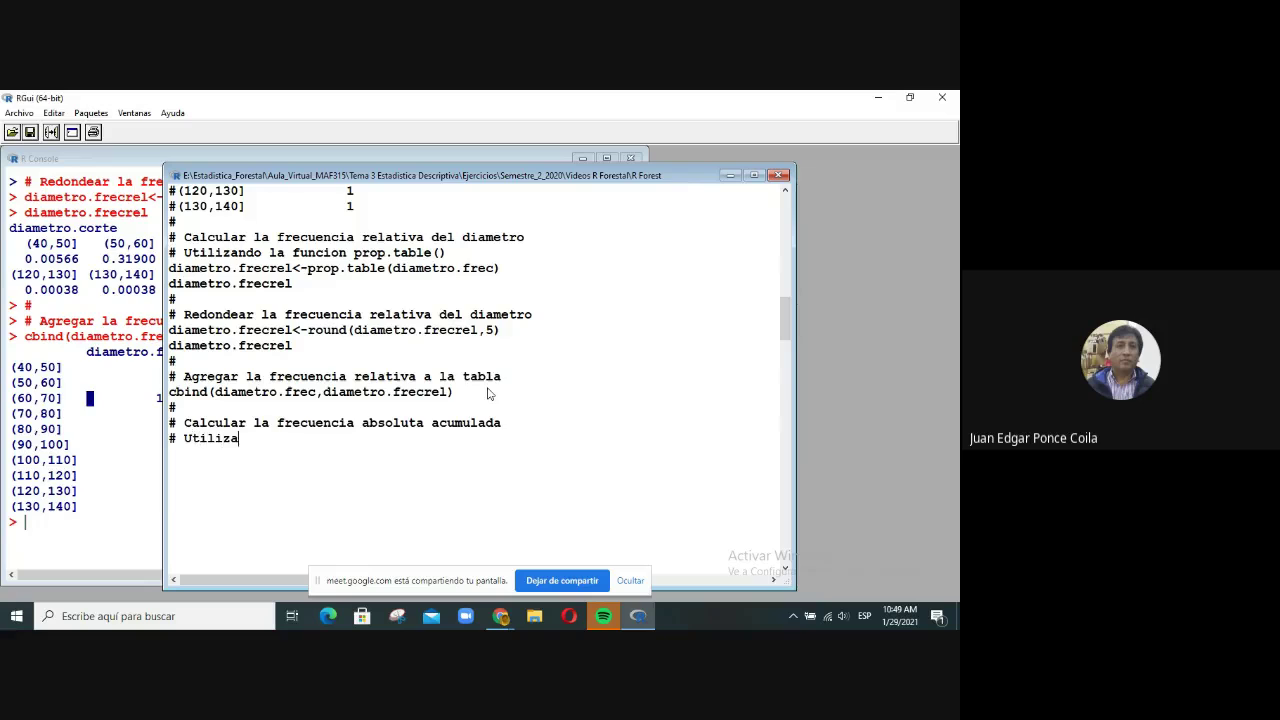
text(ndo la funcion cumsum)
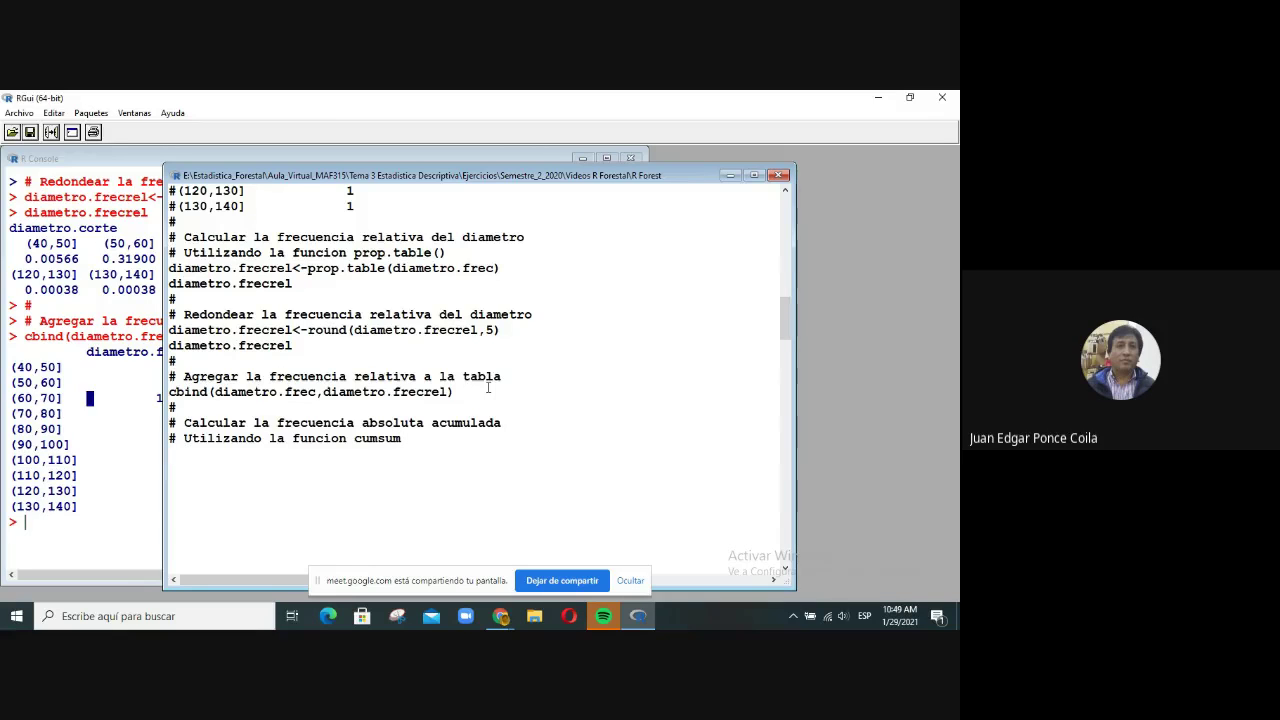
Step: Write the line diametro.frec.acum<-cumsum(diametro.frec) followed by a diametro.frec.acum line to print it
text(diametro.fre)
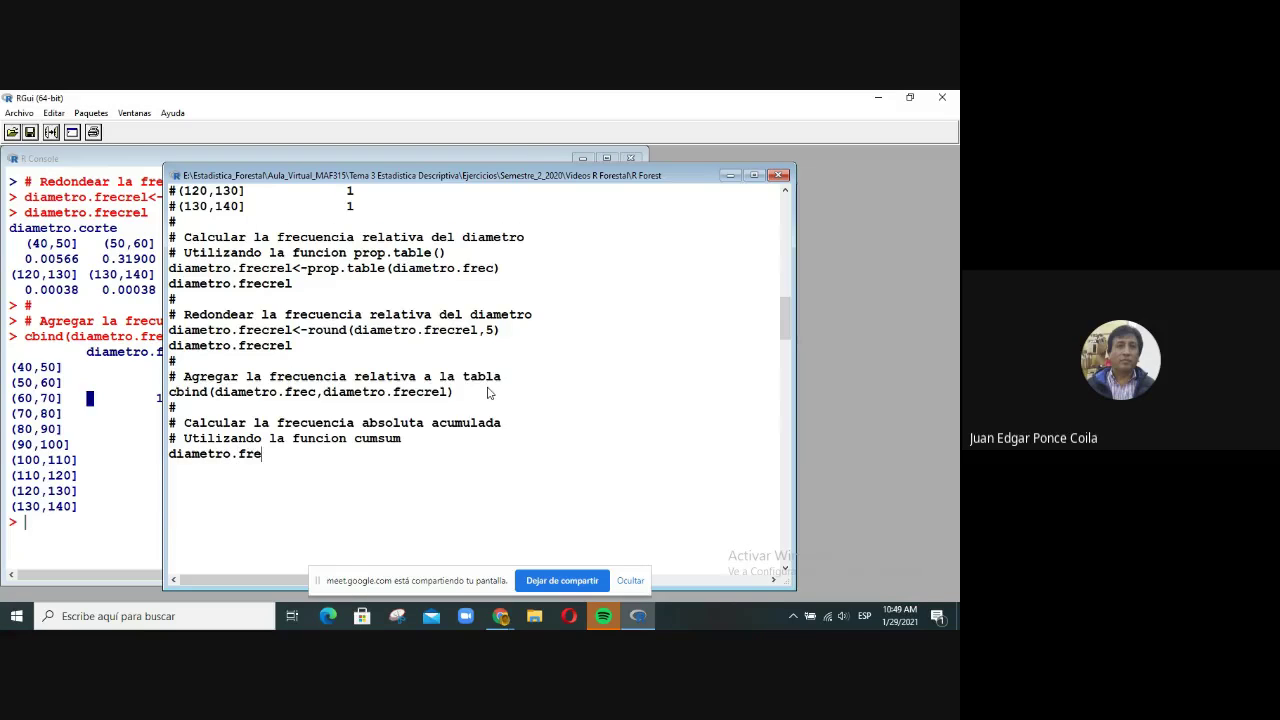
text(c.acum<-cumsum()
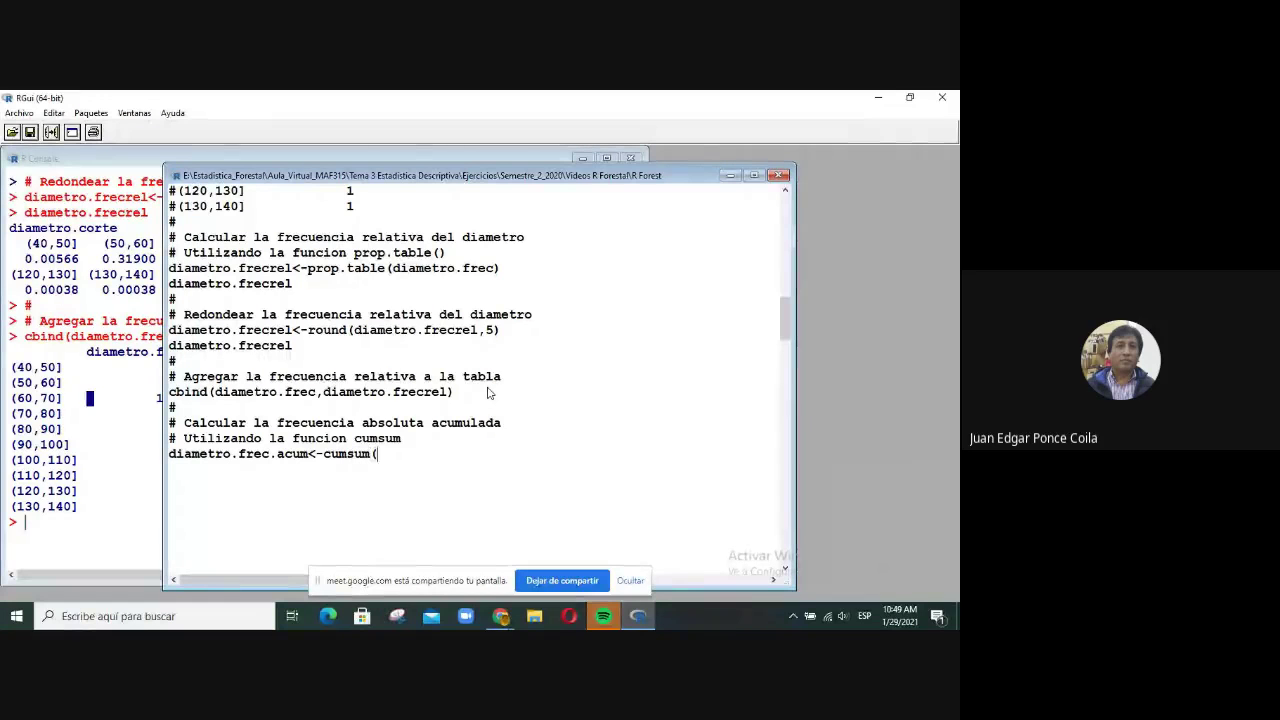
text(diametro.frec)
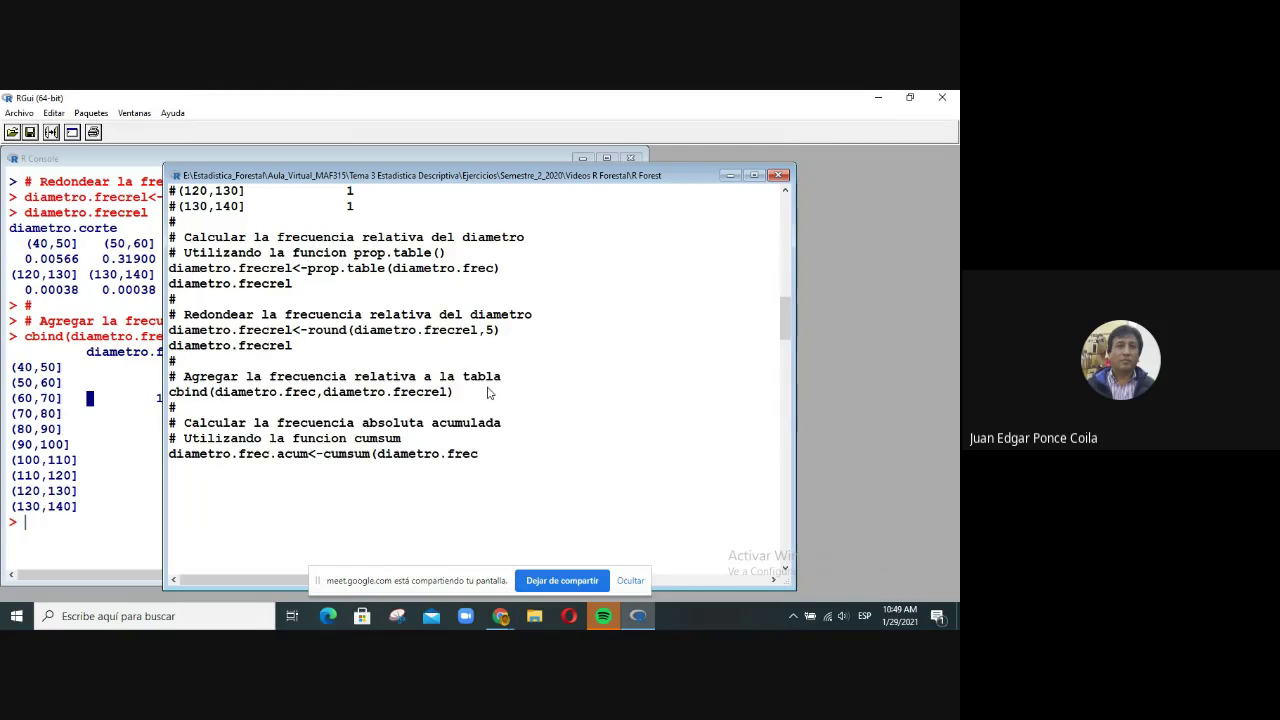
text())
key(Return)
text(diametro.frec)
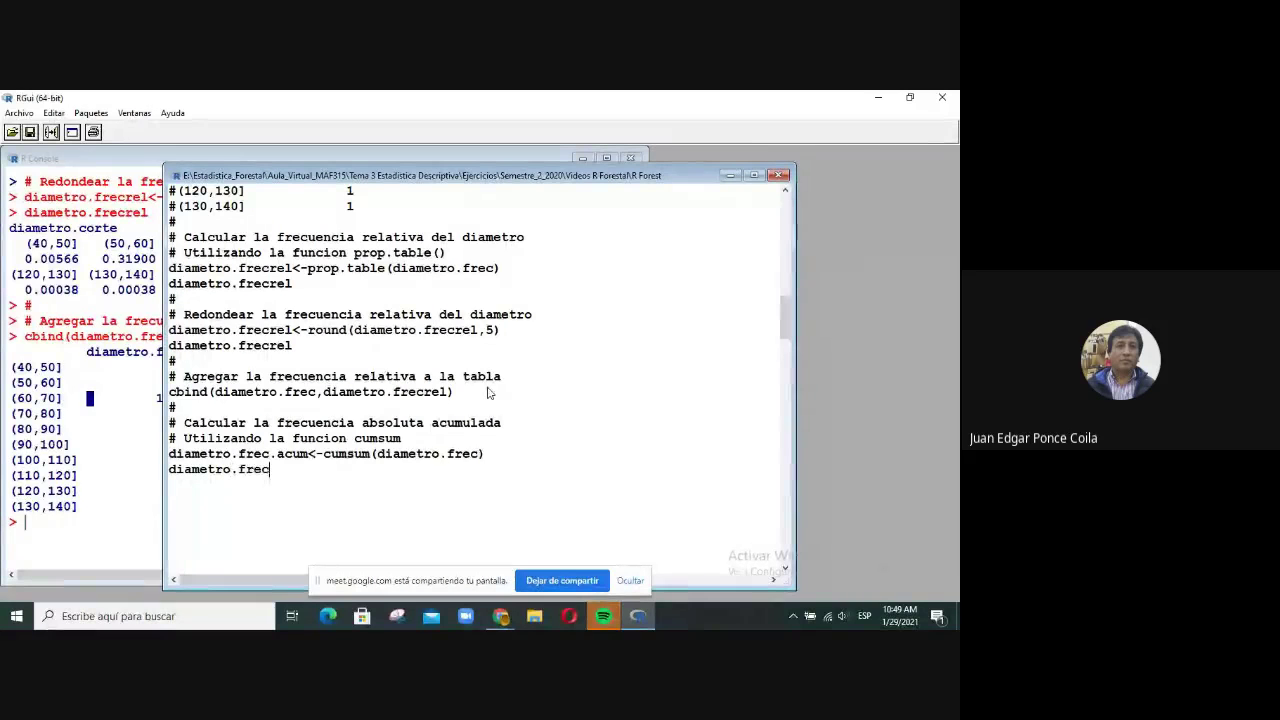
text(.acum)
Step: Clear the R console, run the script from the "#" above the cumulative absolute frequency comment through diametro.frec.acum, and bring the output into view
click(103, 452)
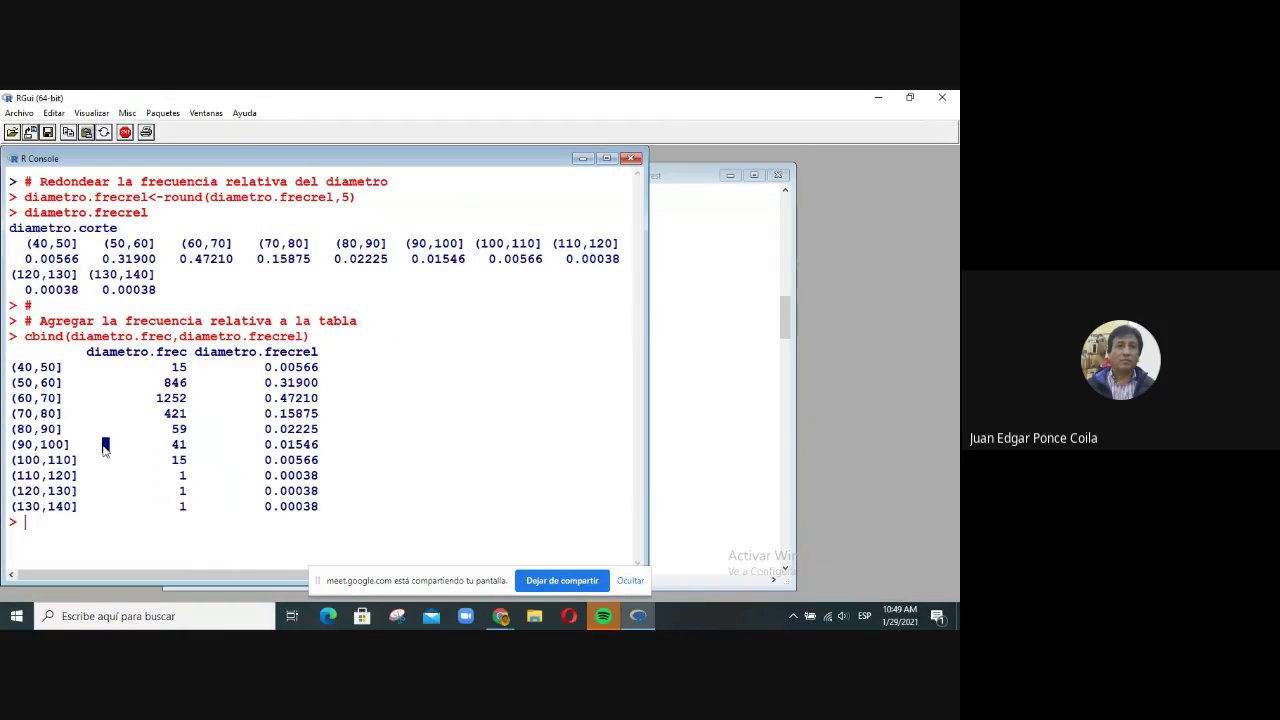
key(ctrl+l)
click(680, 477)
drag(340, 468, 134, 405)
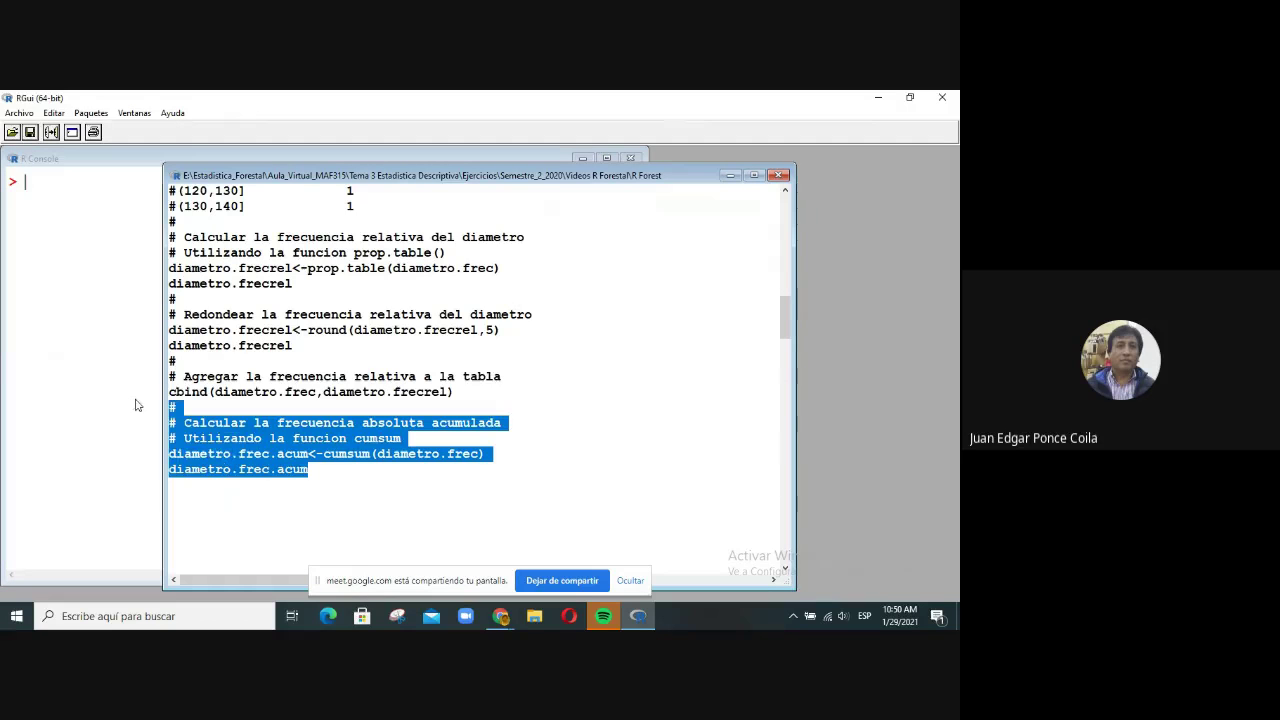
click(51, 132)
click(101, 408)
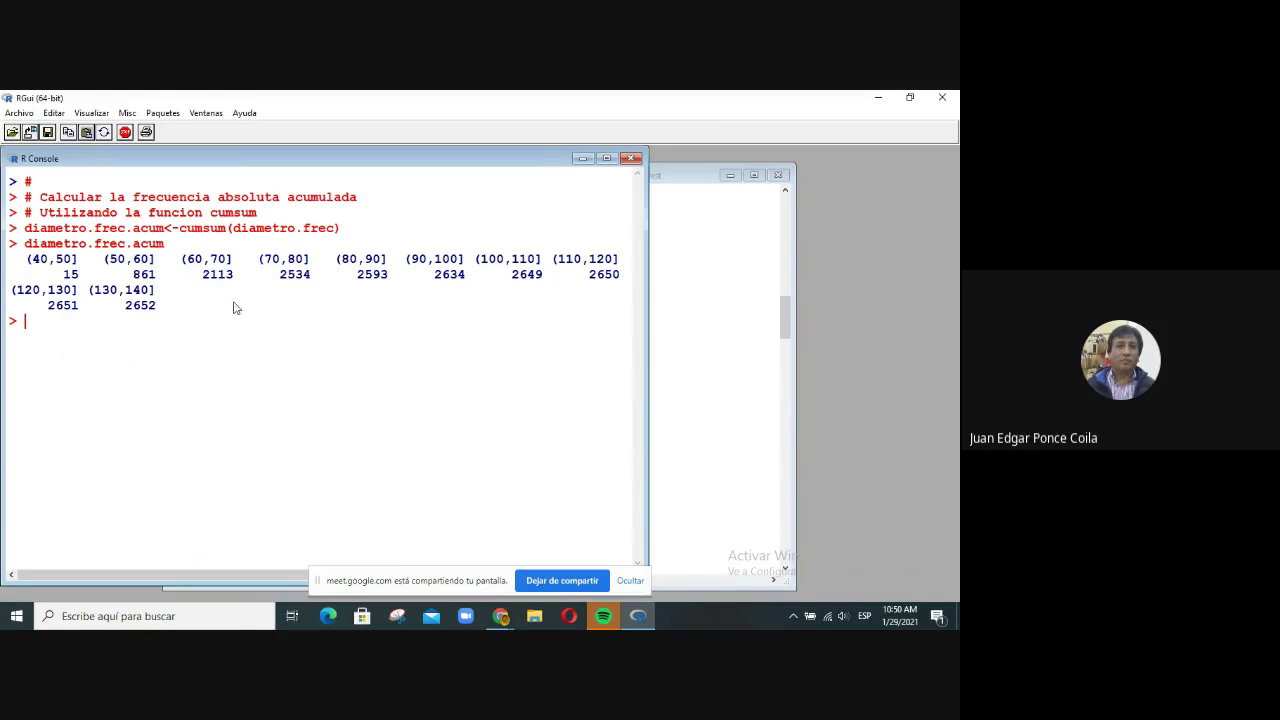
Step: Below the diametro.frec.acum line, add a "#" separator and the comment "# Calcular la frecuencia relativa acumulada"
click(693, 367)
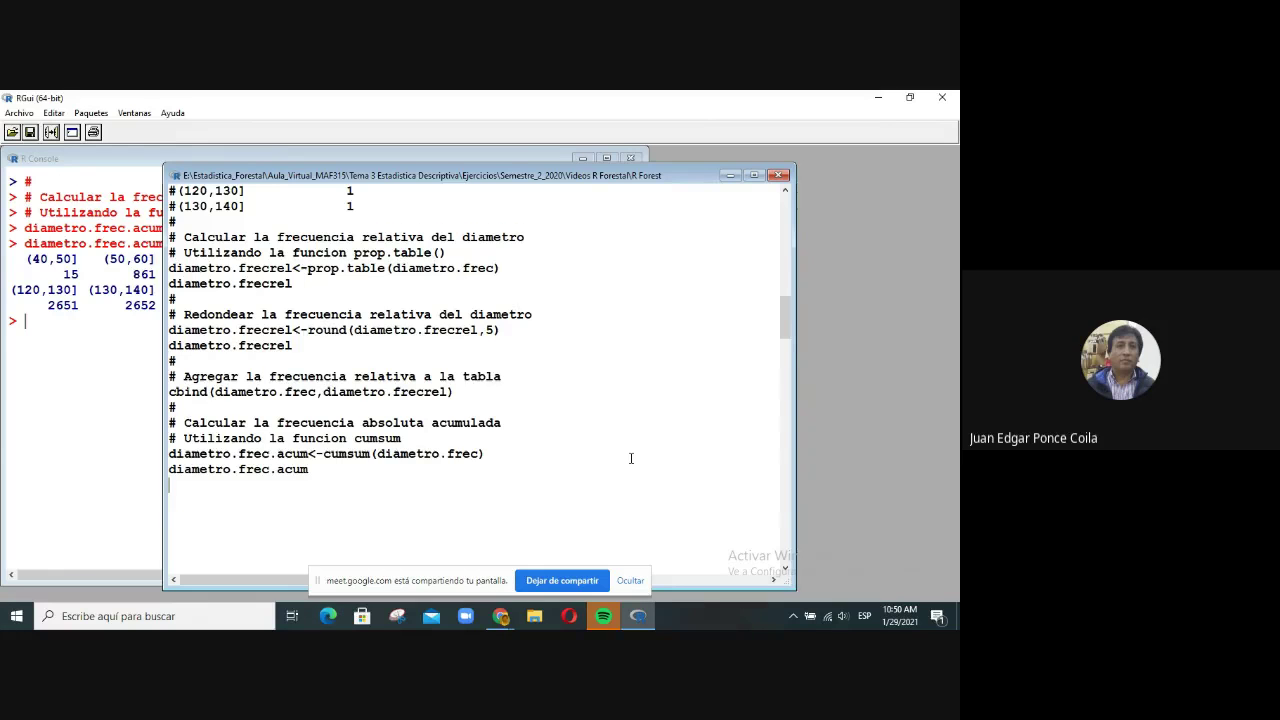
text(#)
key(Return)
text(# Calcukla)
key(BackSpace)
key(BackSpace)
key(BackSpace)
text(lar la frecuencia)
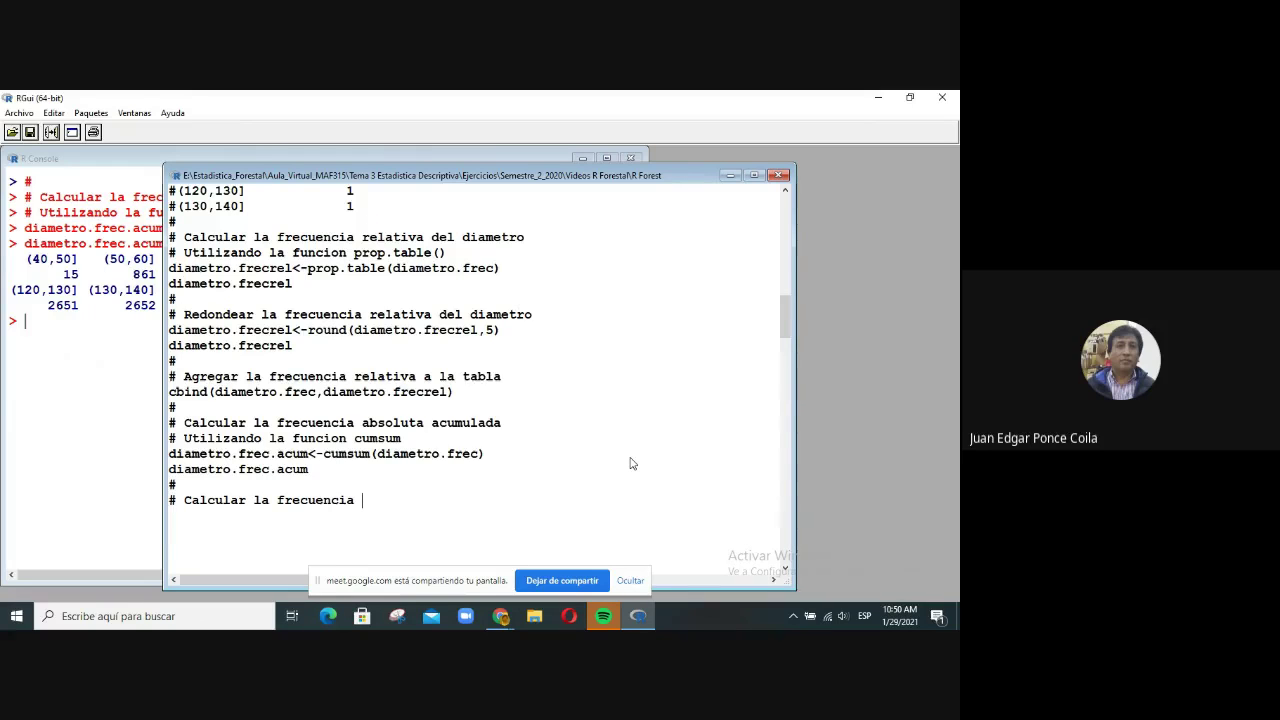
text(relativa acumulada)
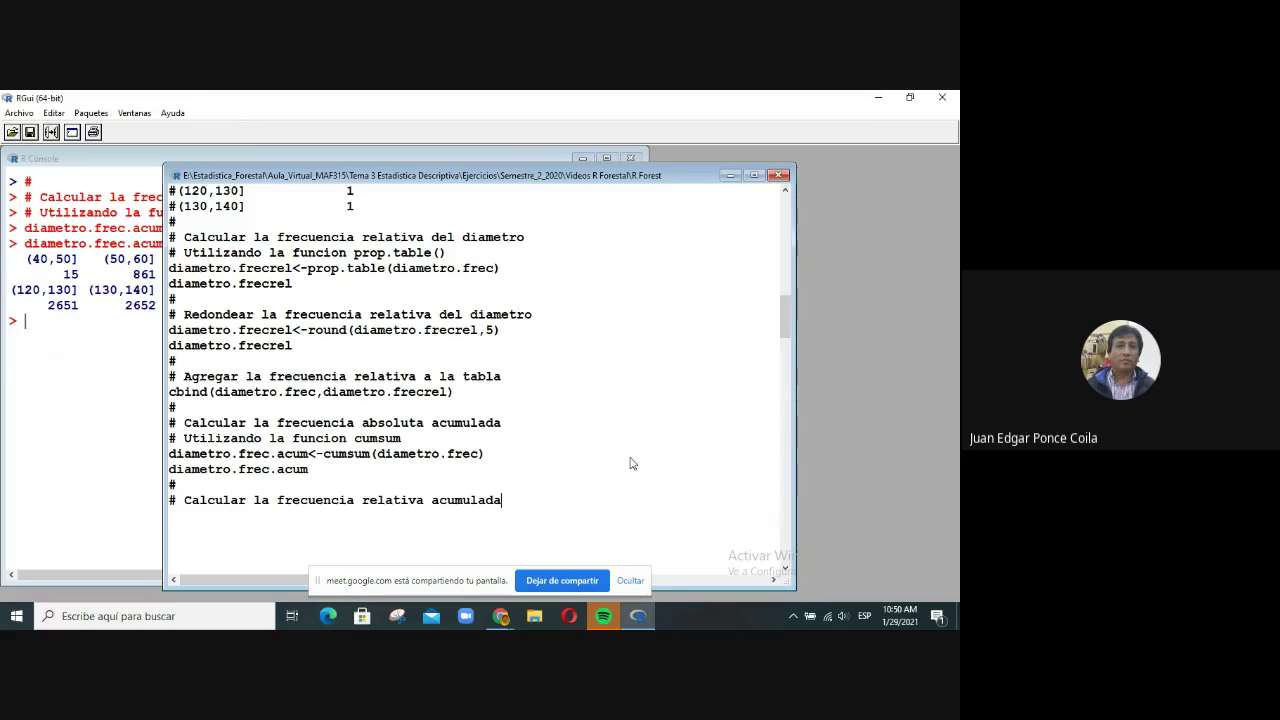
Step: Write the line diametro.frecrel.acum<-cumsum(diametro.frecrel) followed by a diametro.frecrel.acum line to print it
text(diametro.frecr)
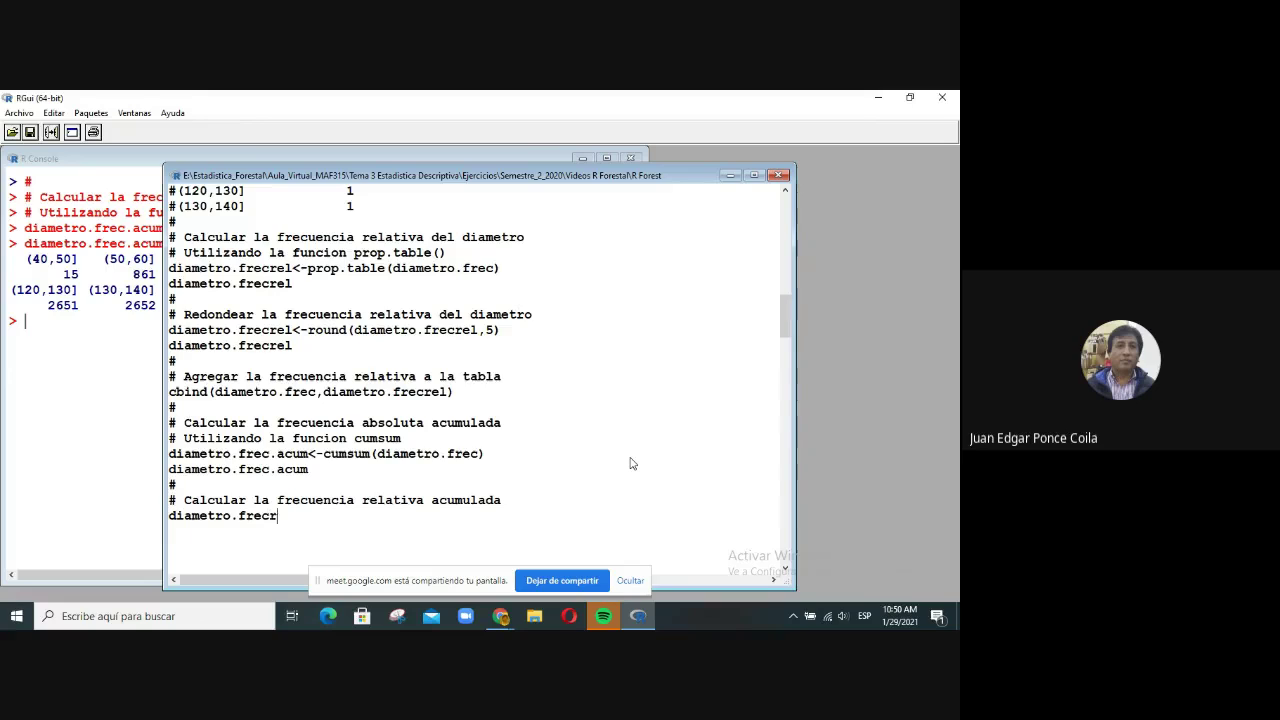
text(el.acum<-cumsum(diametro.frecrel)
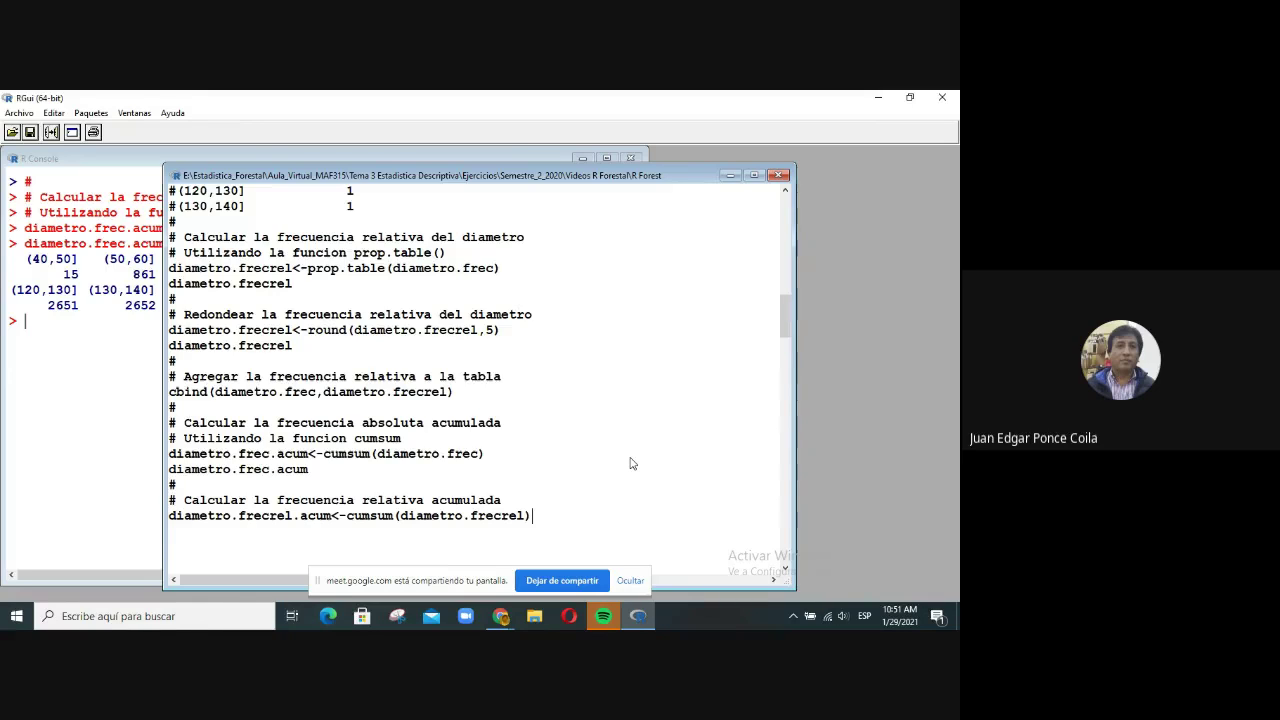
text(diametro.frecrel.acum)
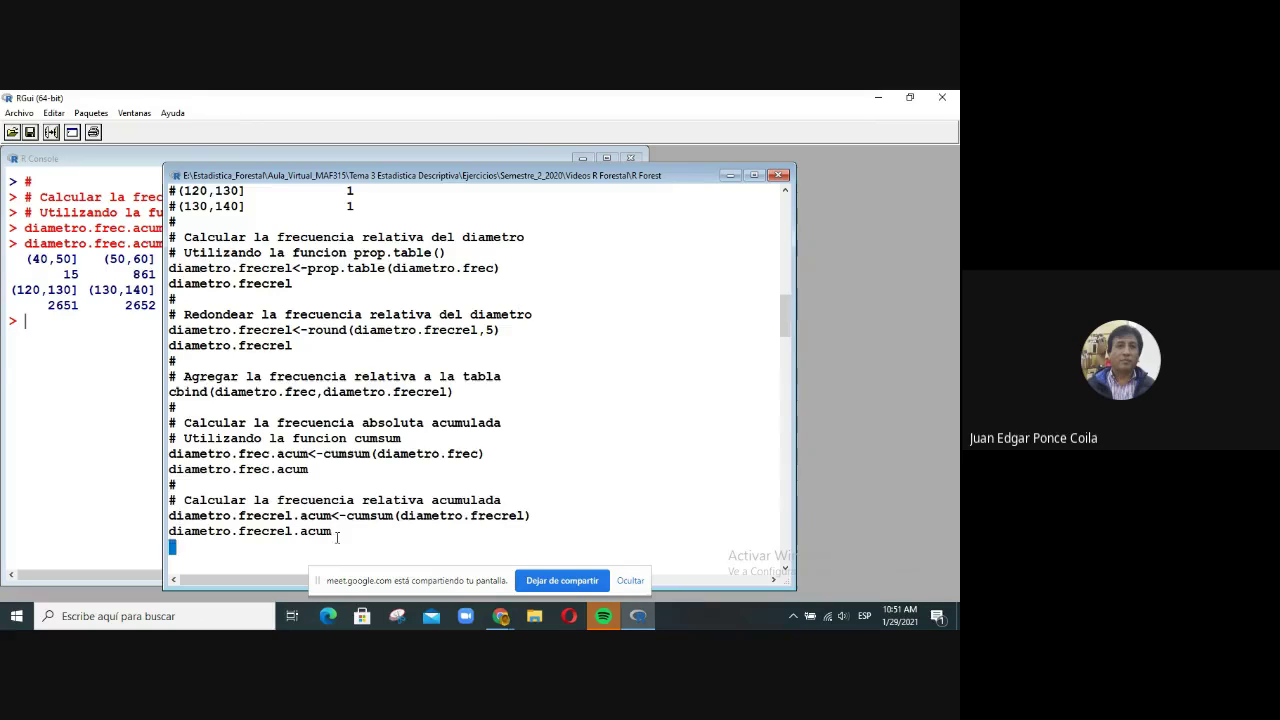
Step: Run the cumulative relative frequency block, including its "#" separator, and review the resulting values in the console
drag(170, 546, 171, 484)
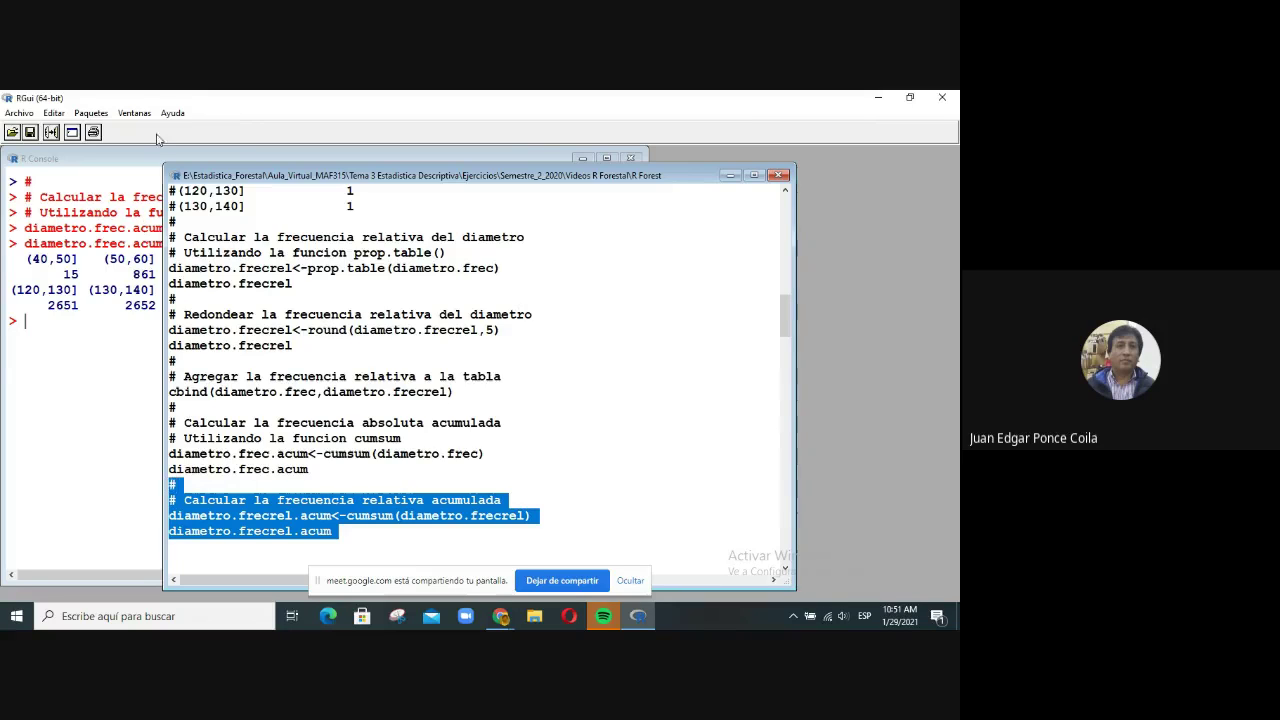
click(51, 133)
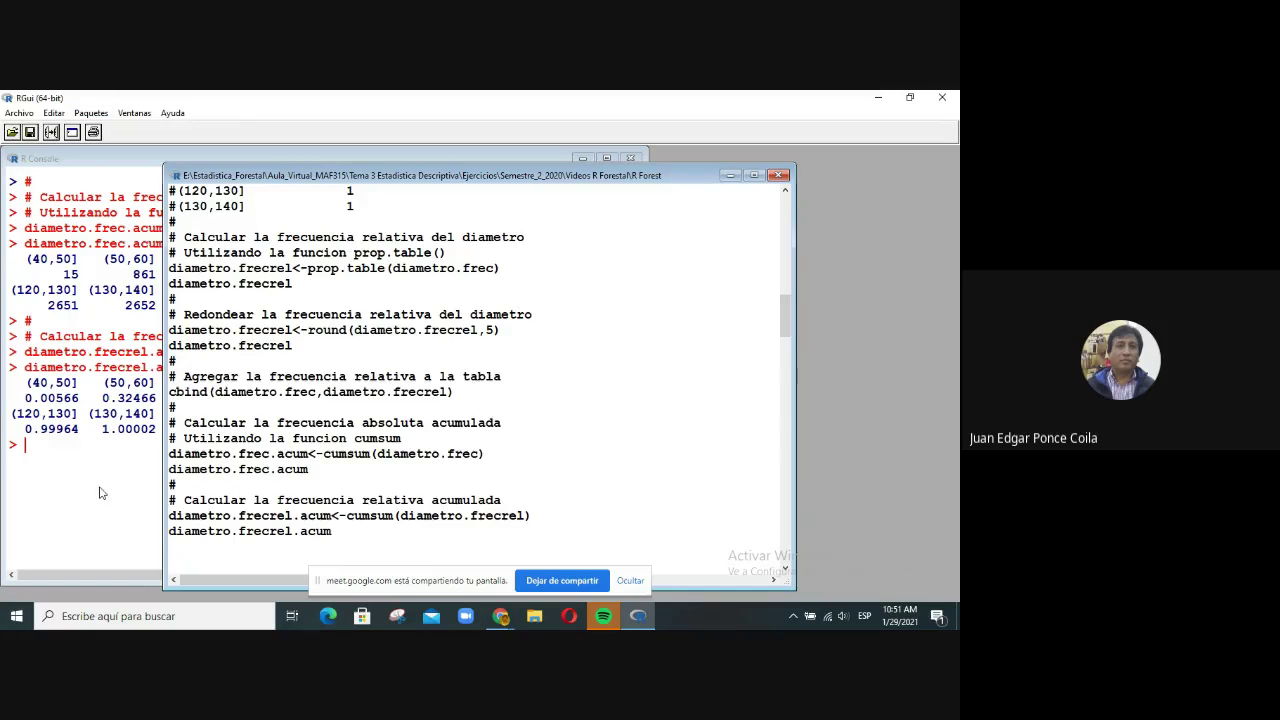
click(99, 492)
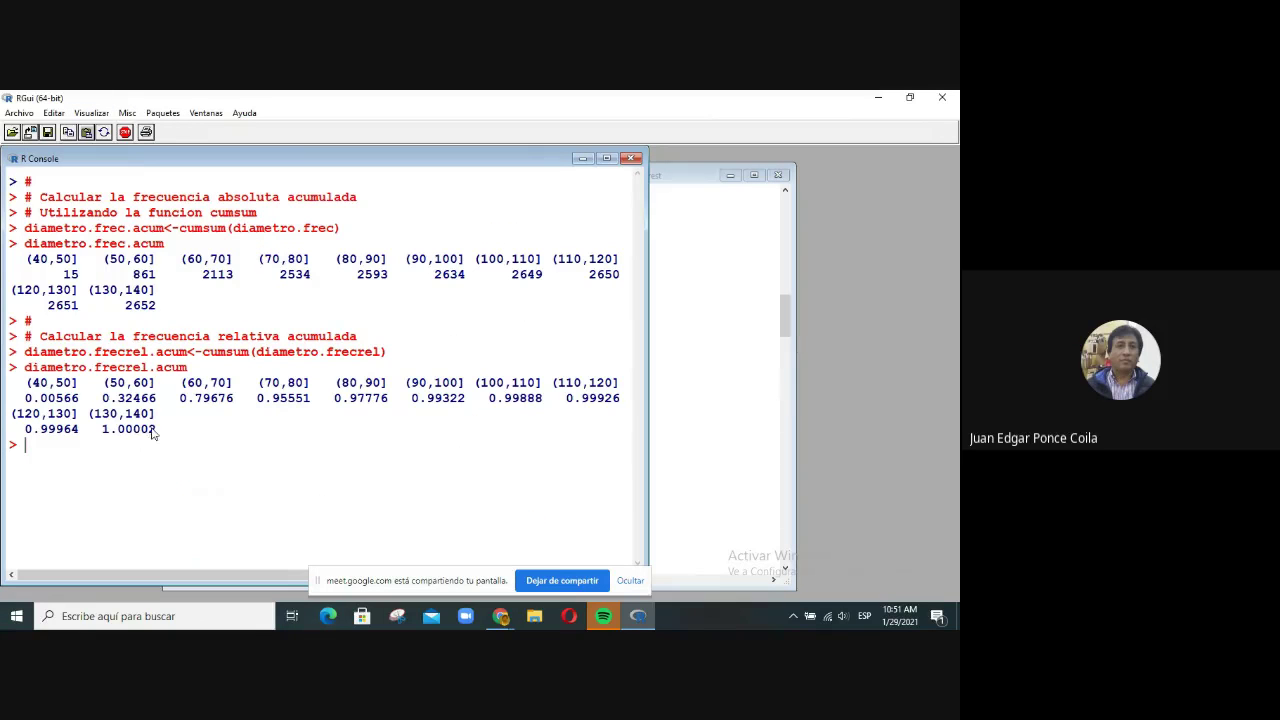
click(717, 474)
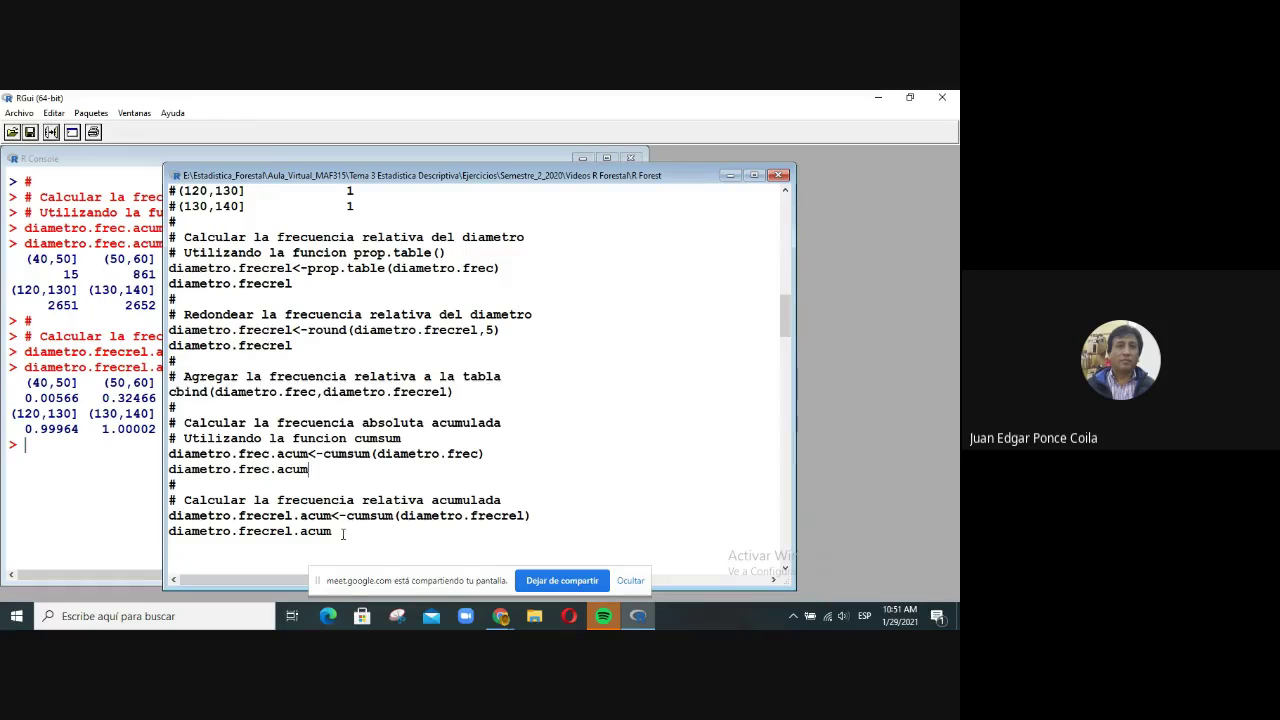
click(115, 468)
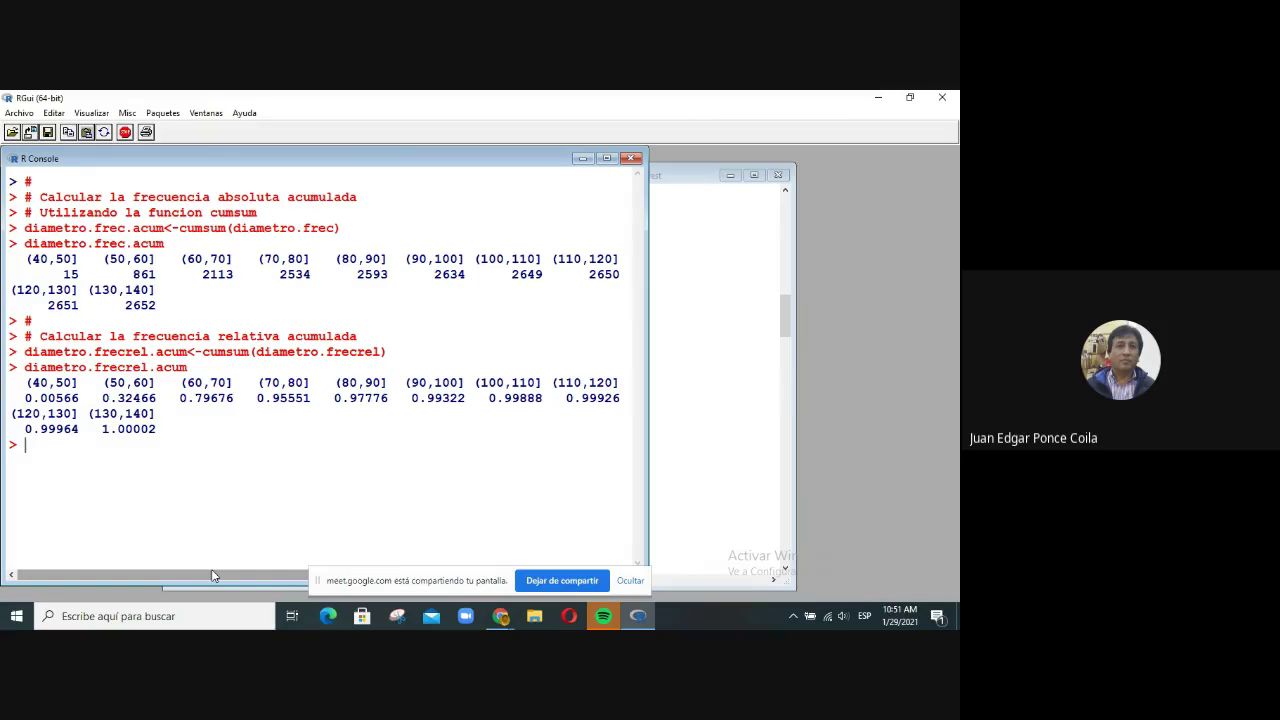
drag(212, 577, 172, 597)
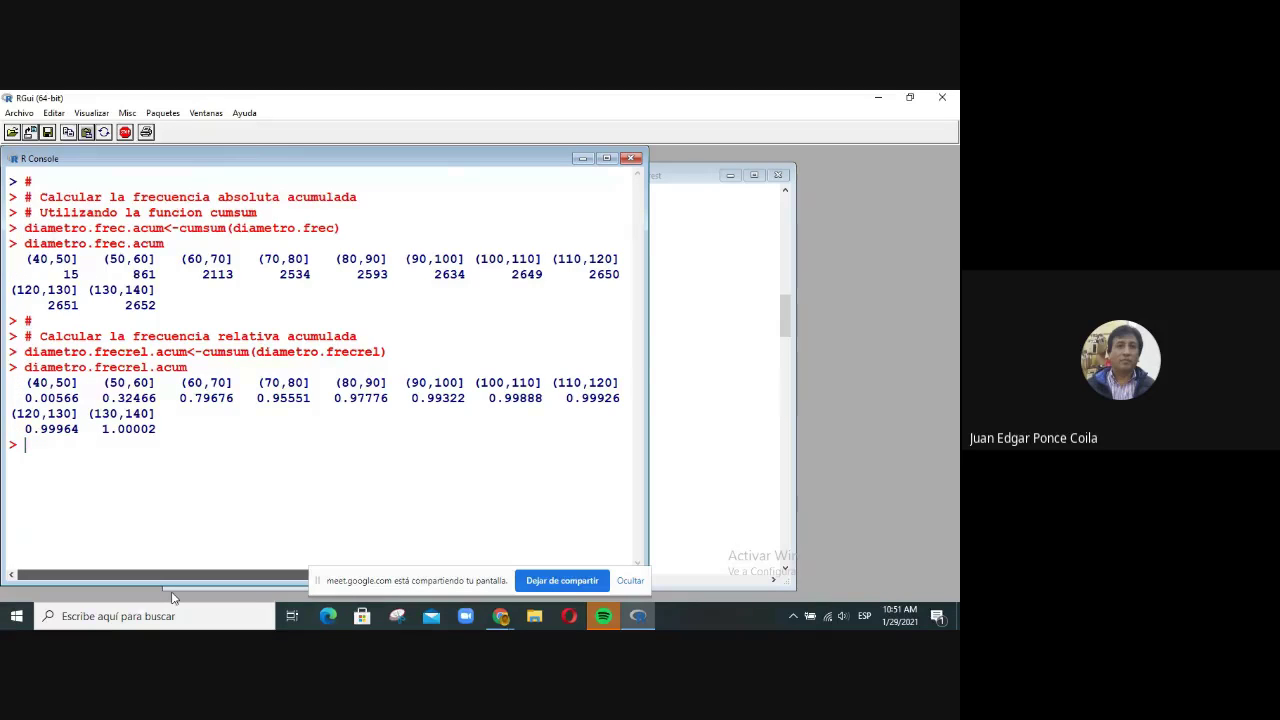
click(690, 378)
click(35, 469)
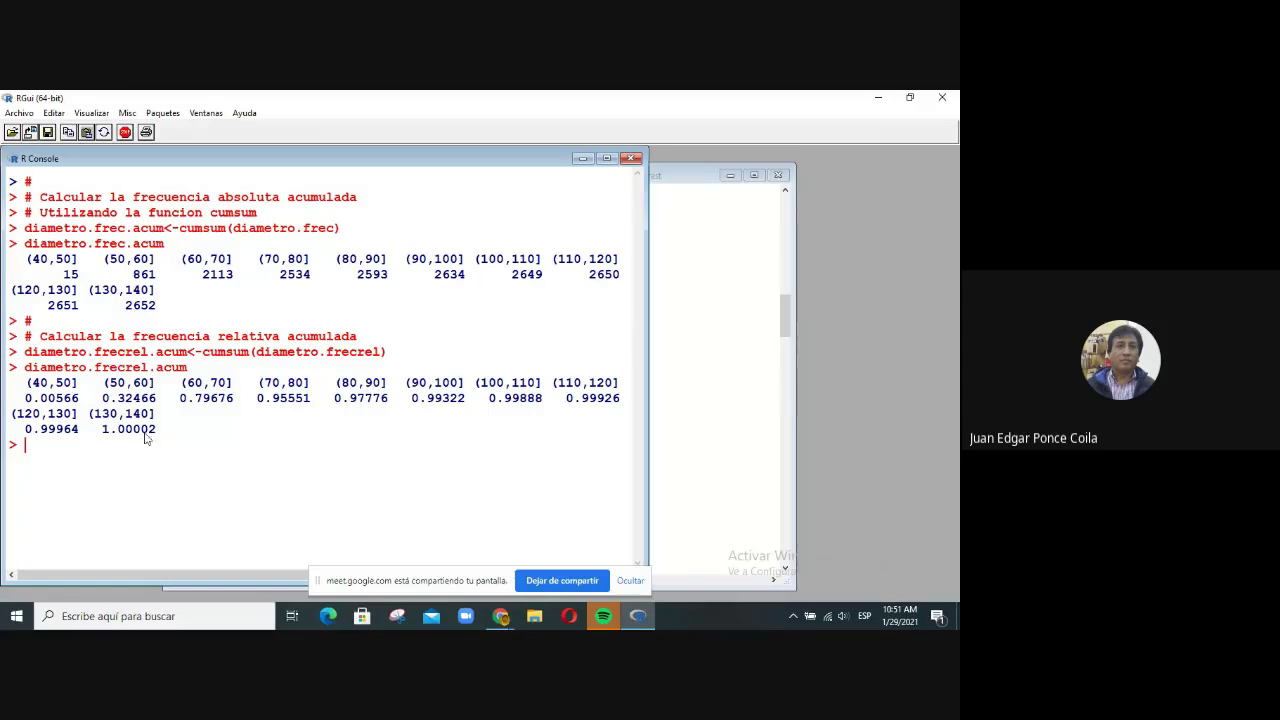
Step: Below the diametro.frecrel.acum line, add a "#" separator and start a new line with the assignment tabla.frec<-
click(702, 416)
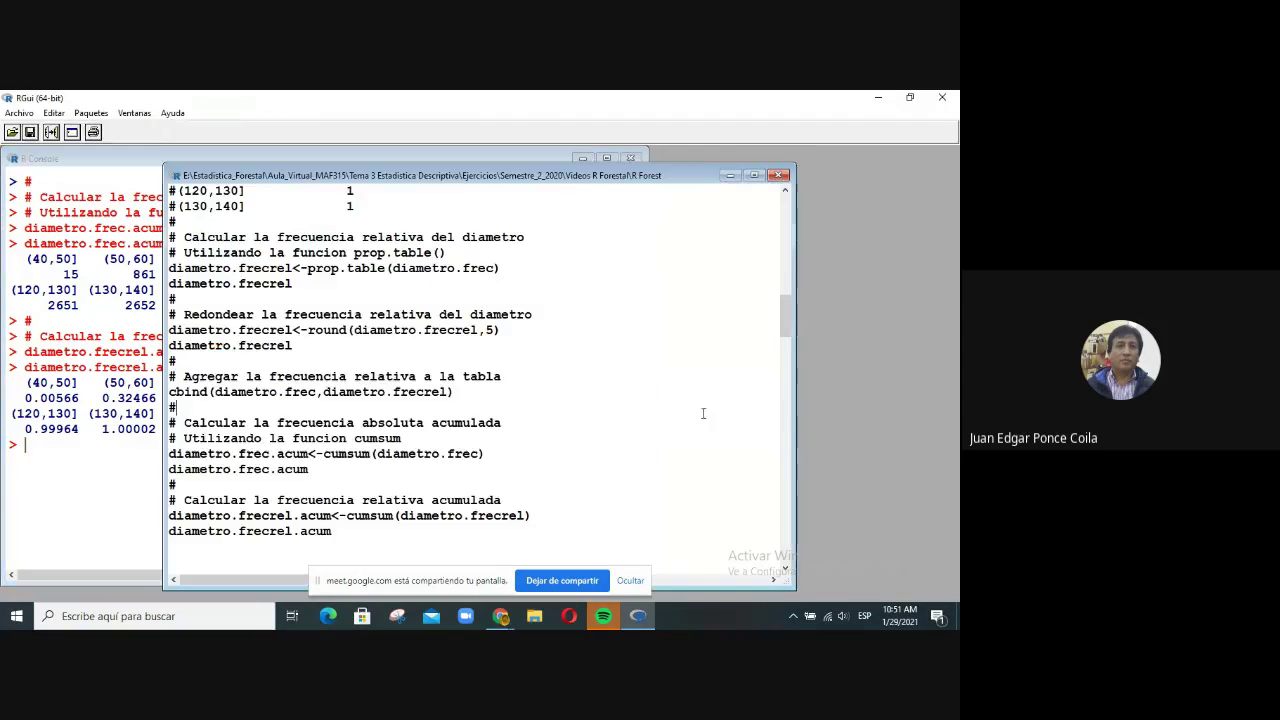
click(369, 540)
click(341, 532)
scroll(620, 450, down, 4)
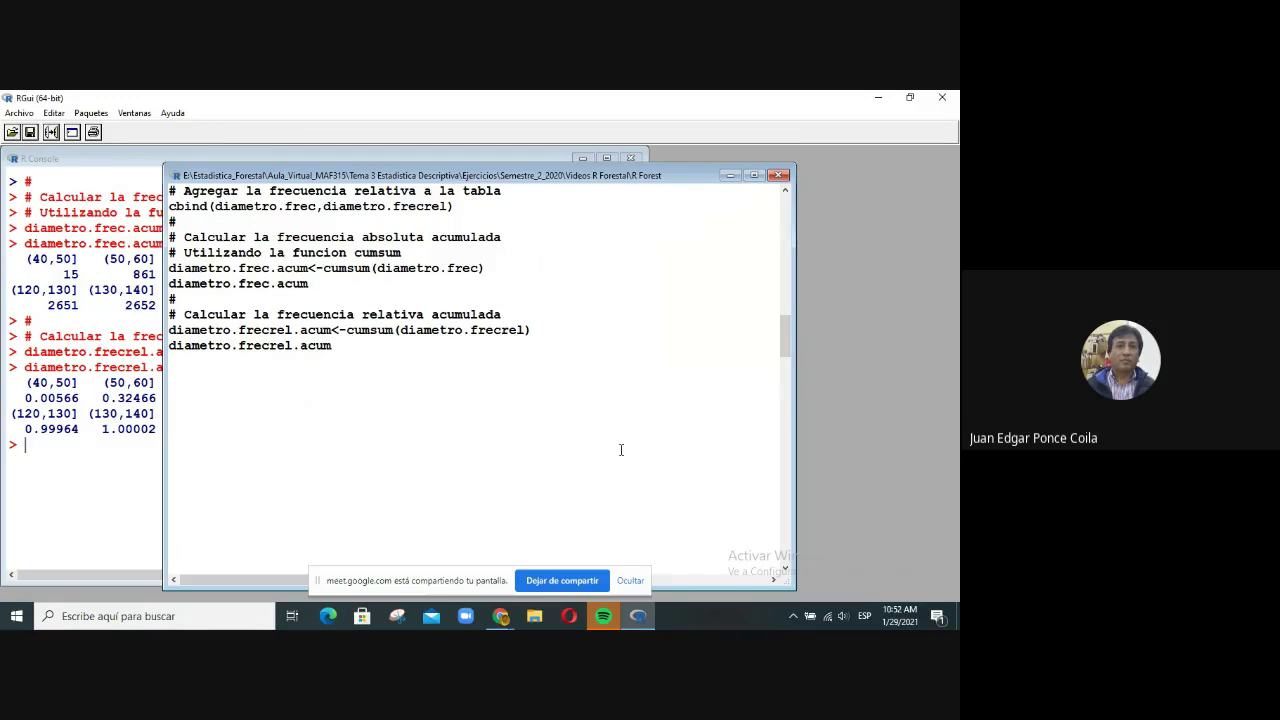
key(Return)
text(#)
key(Return)
text(T)
key(BackSpace)
text(tabla.frec<-)
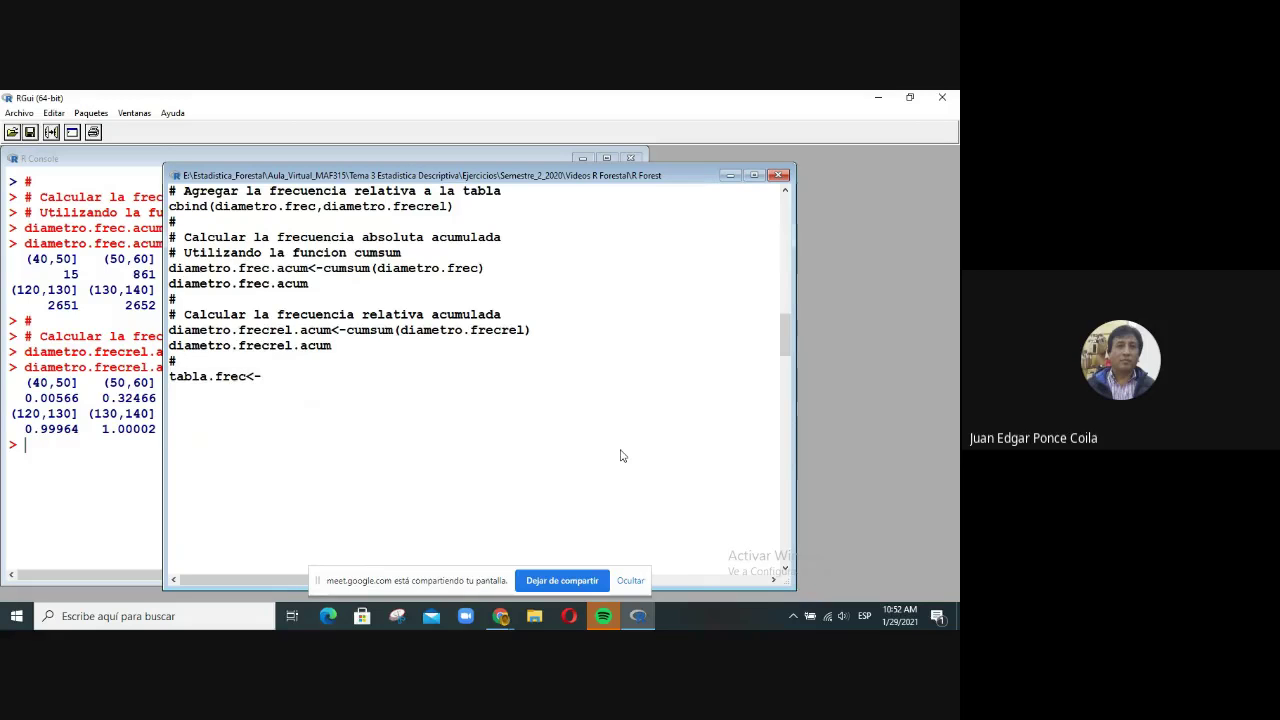
Step: Complete the assignment with cbind(diametro.frec,diametro.frecrel,diametro.frec.acum,diametro.frecrel.acum), split over two lines, and add a tabla.frec line to print it
text(cbind(diame)
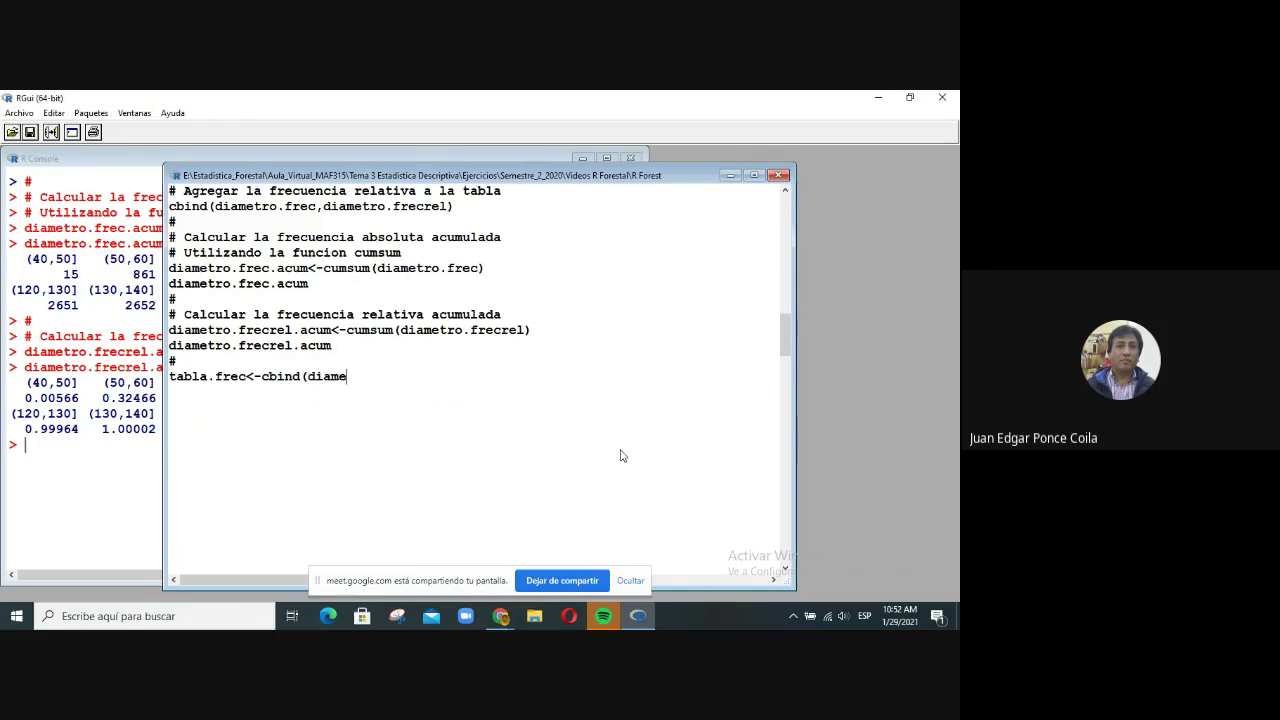
text(tro.frec,diametr)
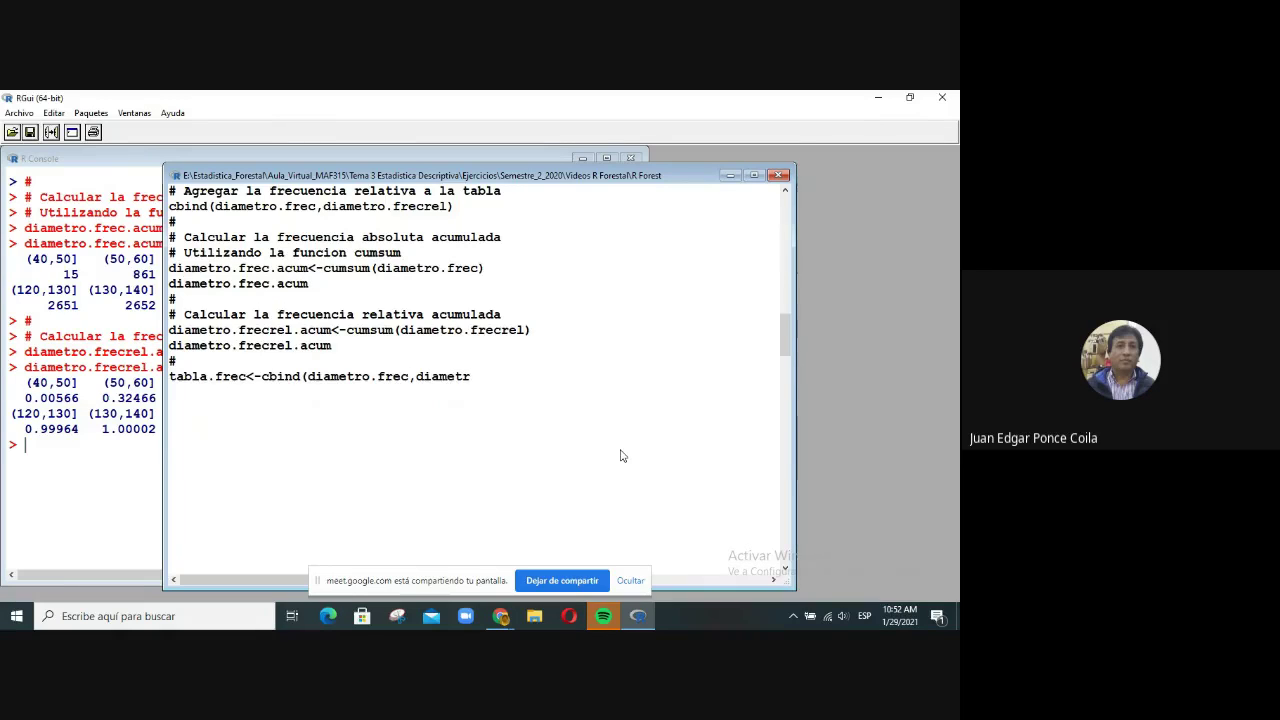
text(o.frecrel,diametro)
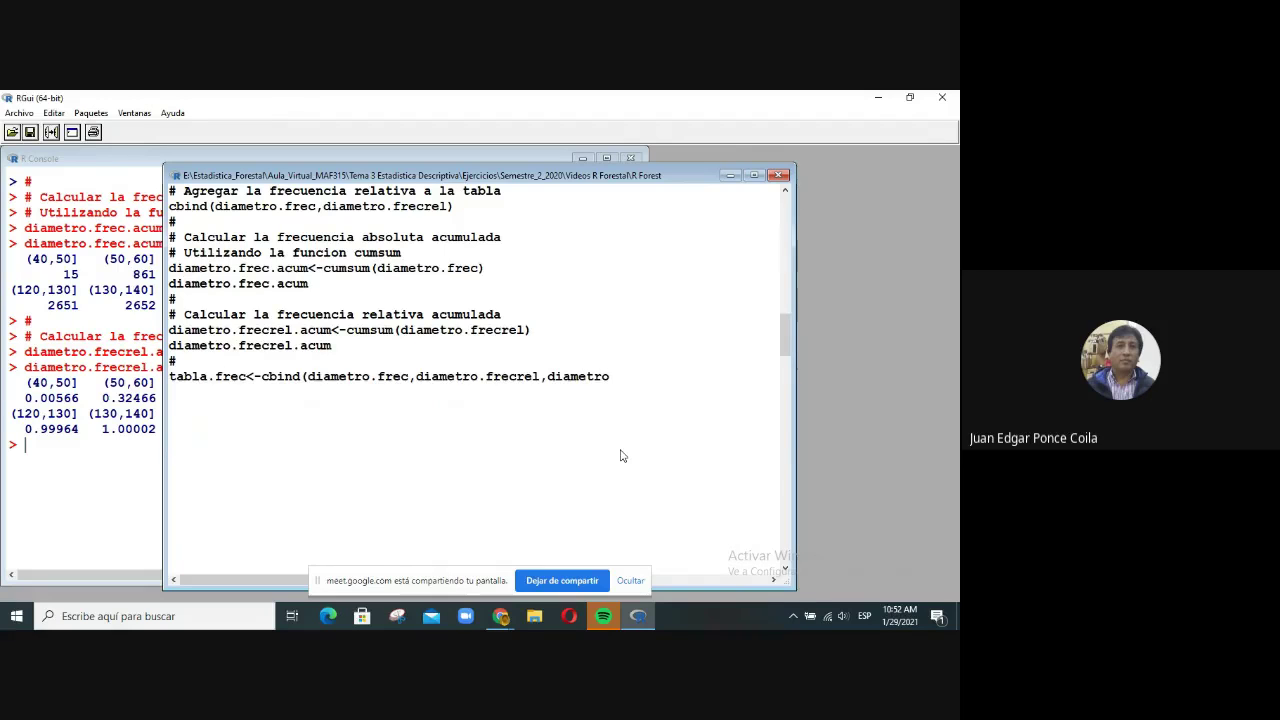
text(.frec.acum,)
key(Return)
text(diametro)
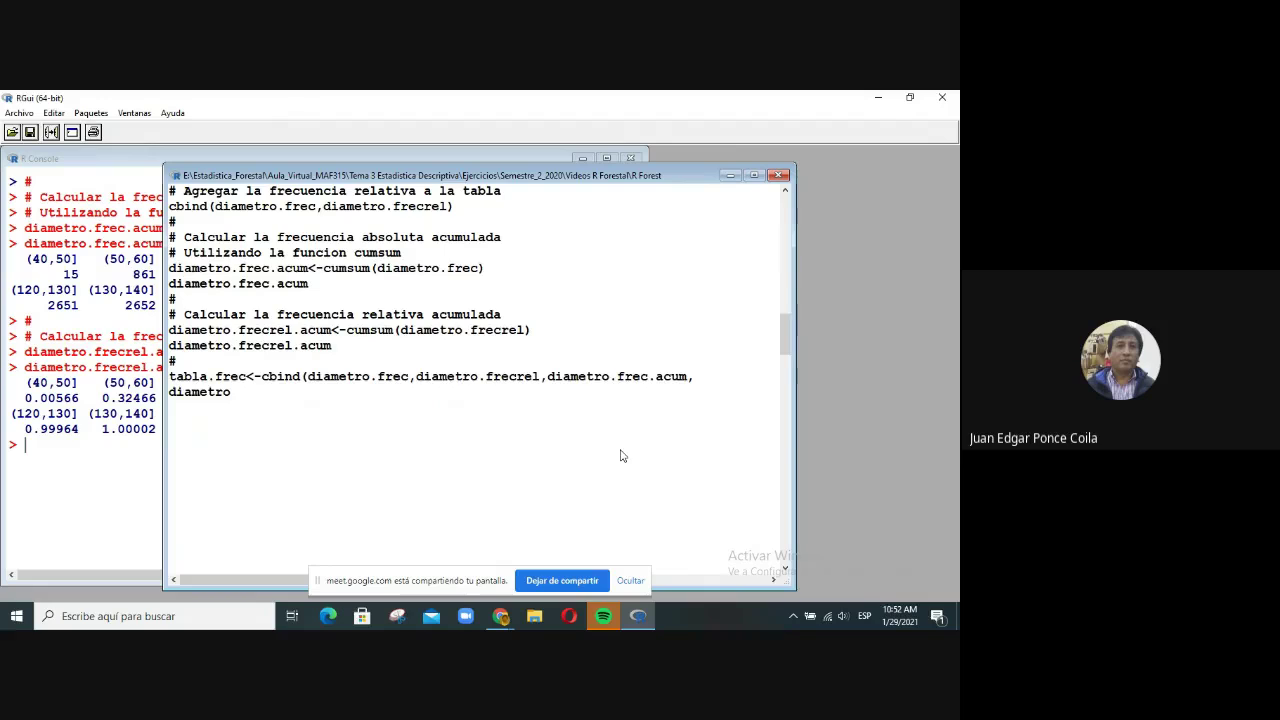
text(.frecre)
text(l.acu)
text(m)
text() )
text(tabla)
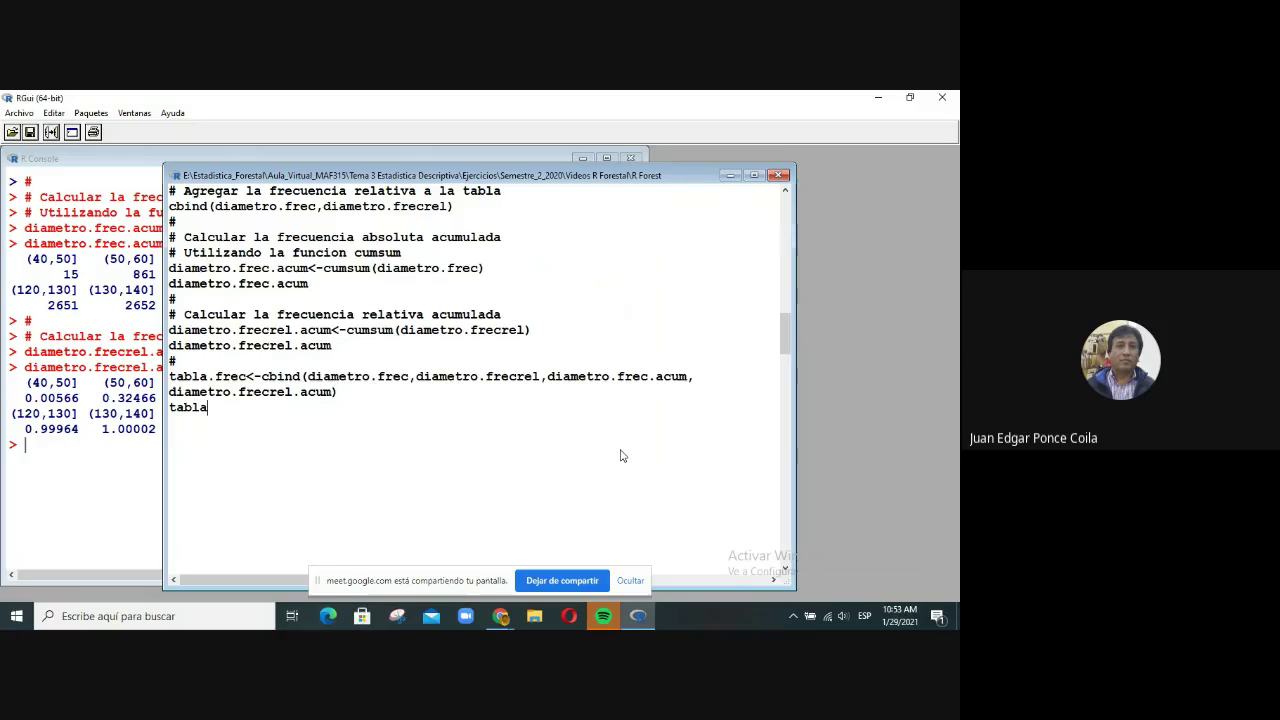
text(.frec)
key(Return)
Step: Clear the console, run the script from the cumulative relative frequency comment through the tabla.frec line, and bring the printed table into view
click(51, 480)
key(ctrl+l)
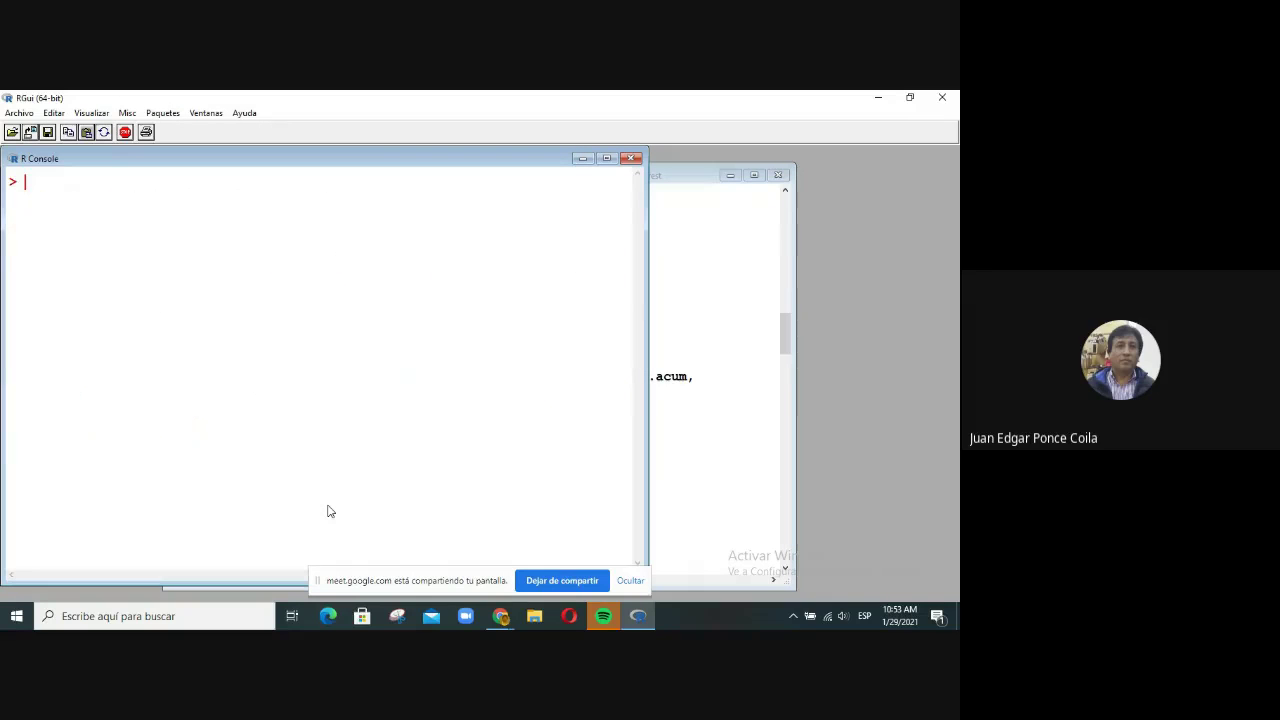
click(711, 506)
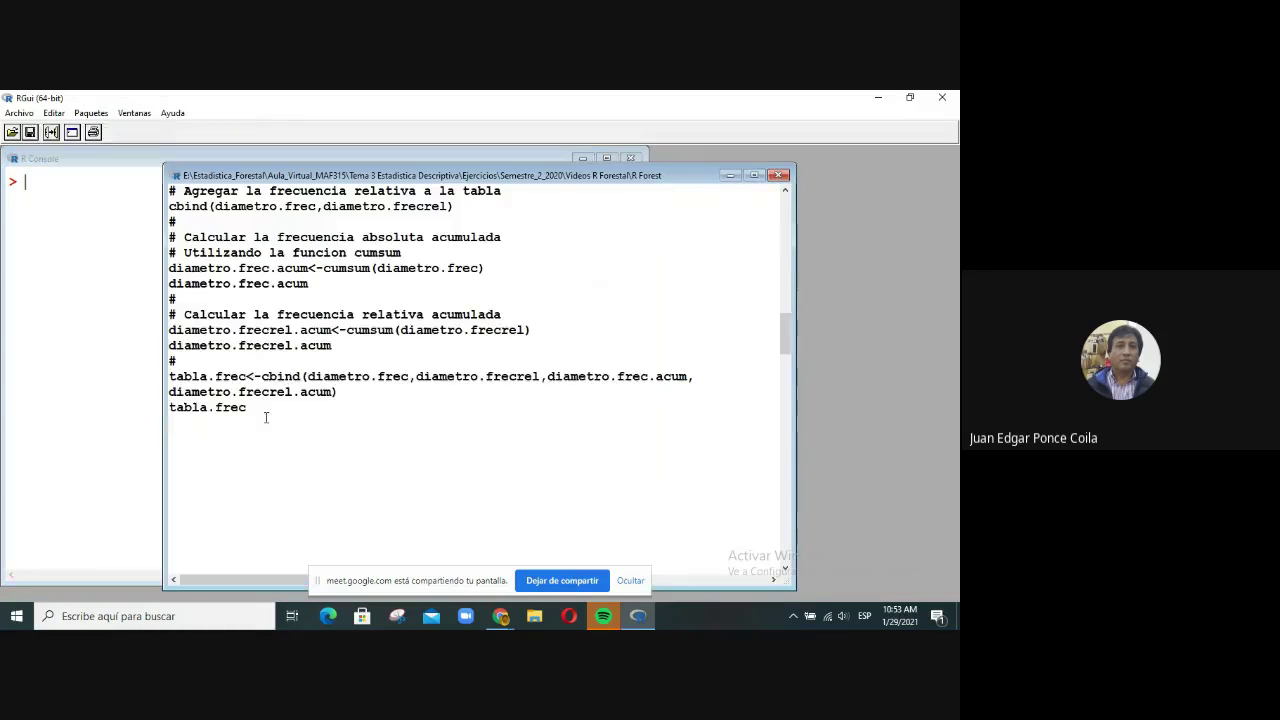
drag(266, 414, 107, 316)
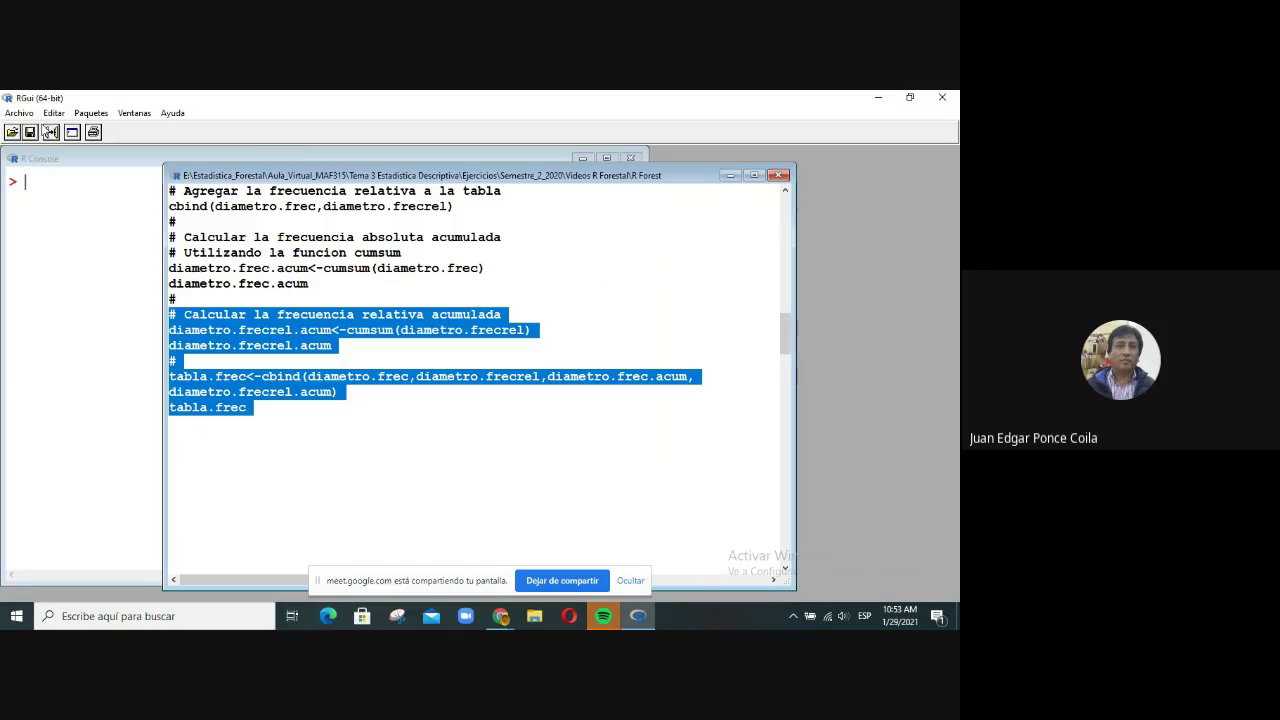
key(ctrl+r)
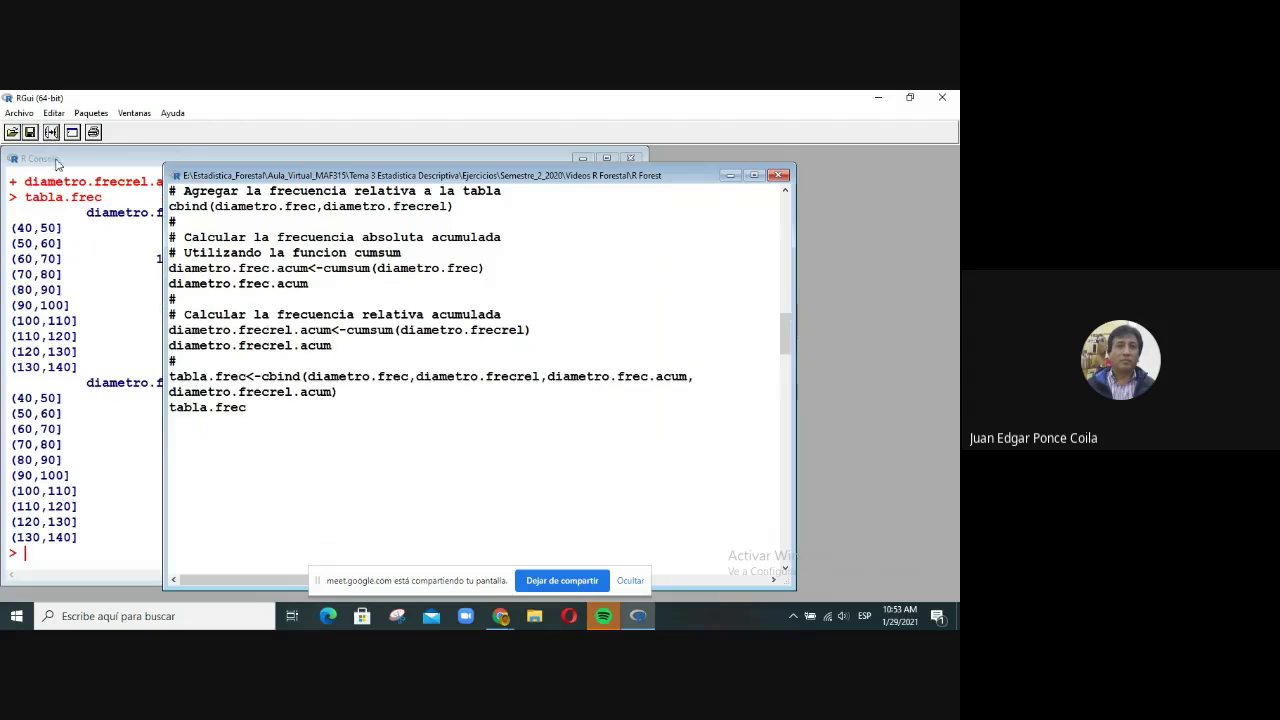
click(80, 478)
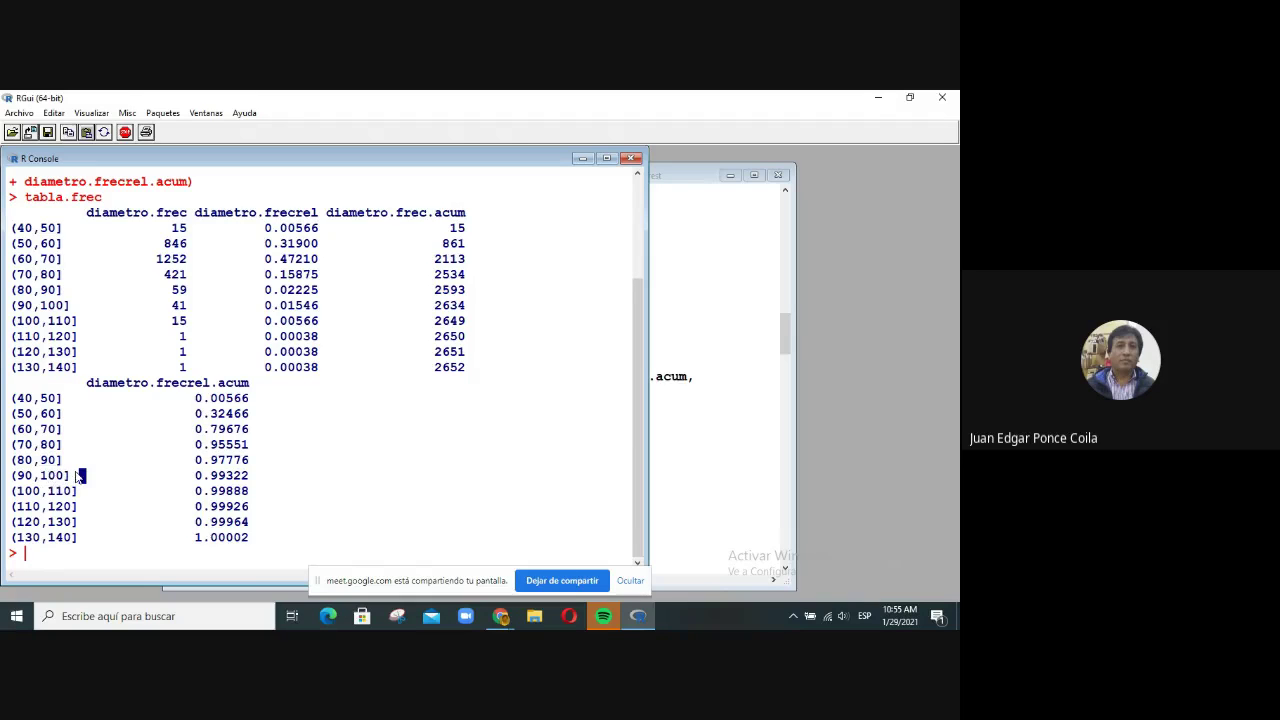
click(425, 492)
click(717, 424)
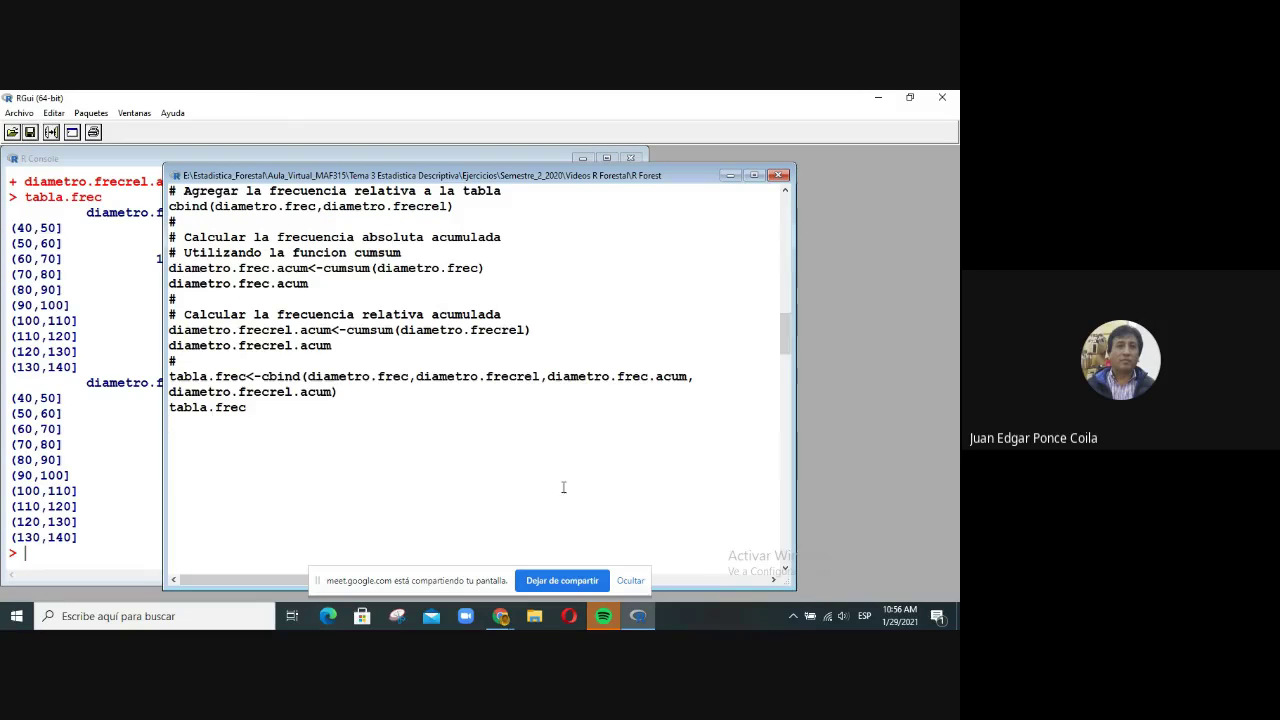
click(129, 480)
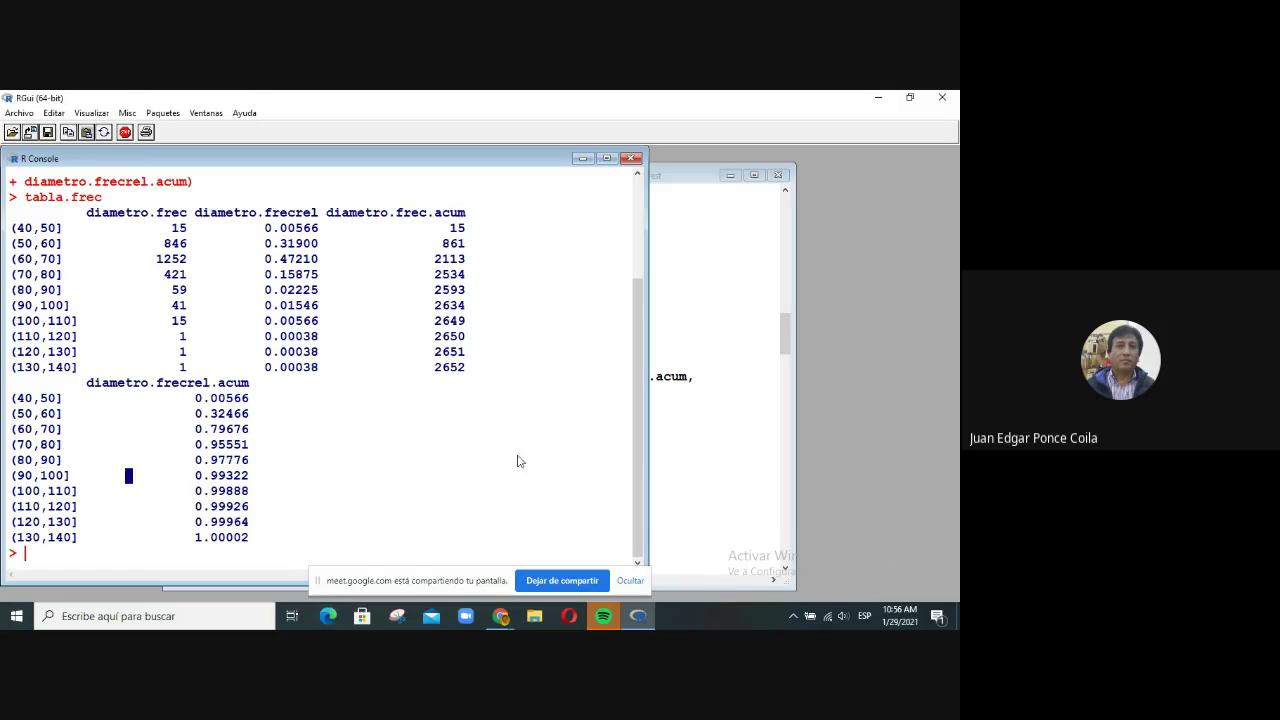
click(688, 442)
click(280, 413)
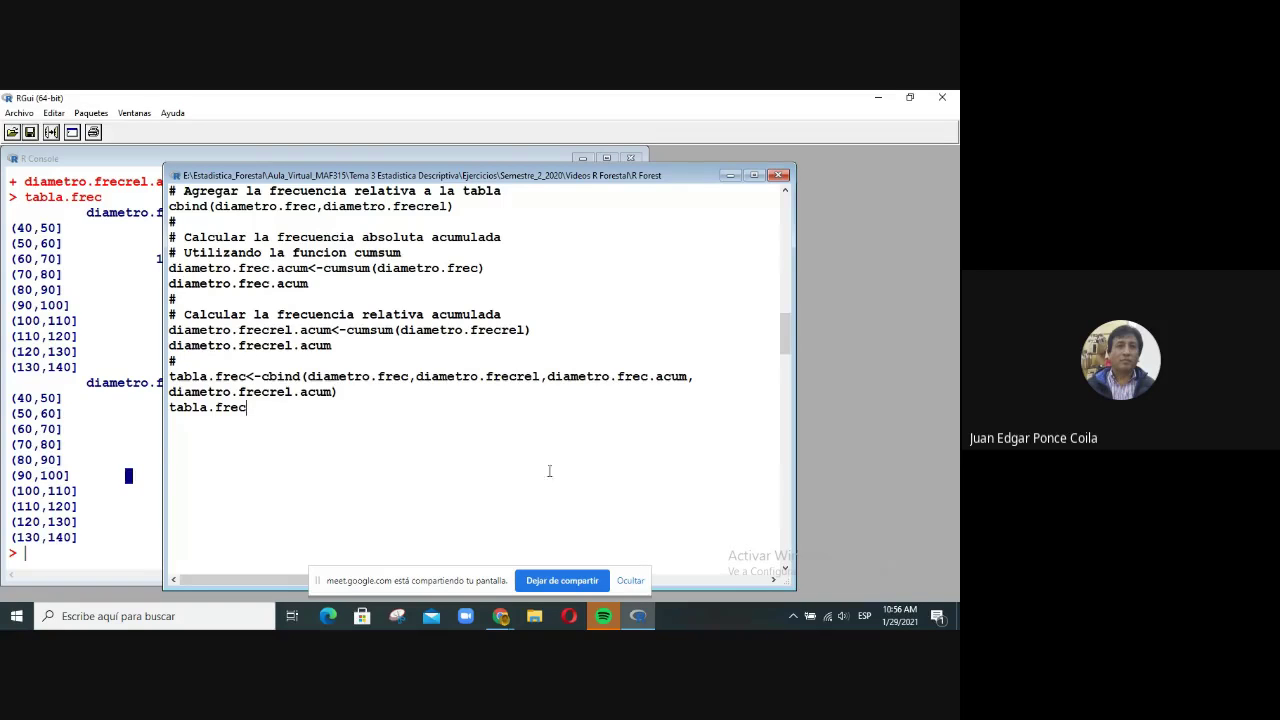
Step: Stop sharing the screen in the Google Meet call
click(563, 581)
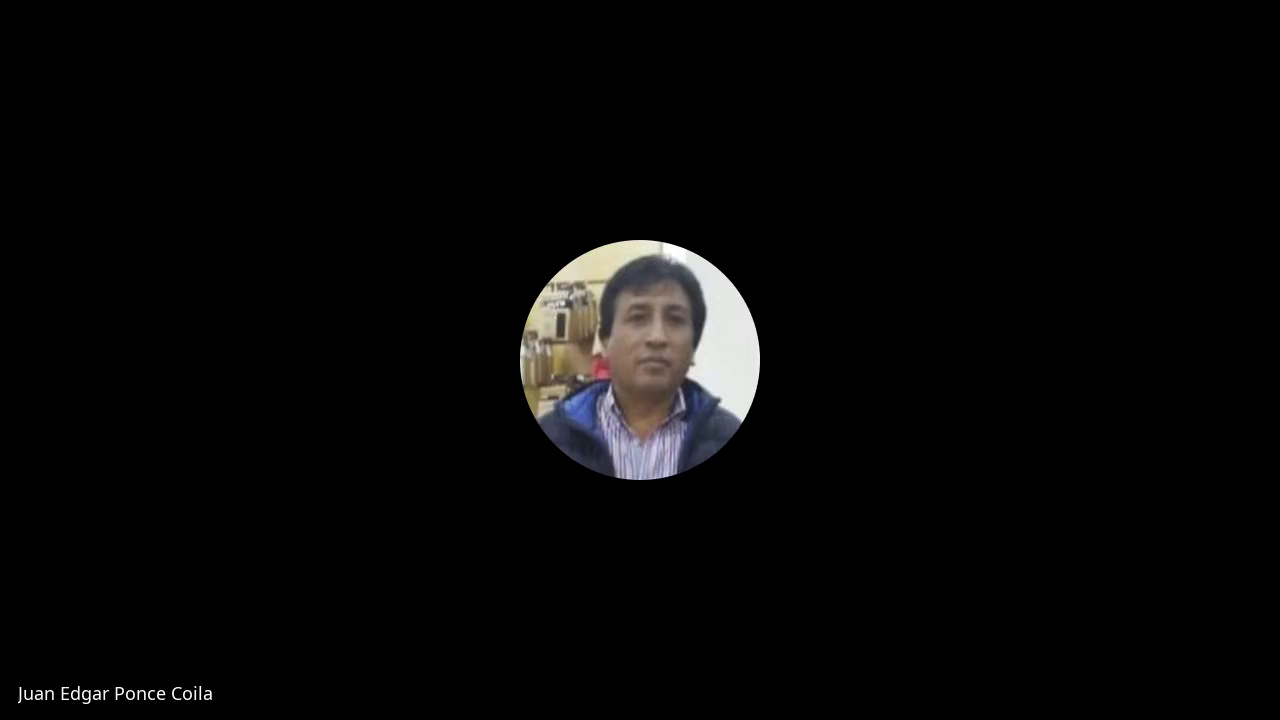